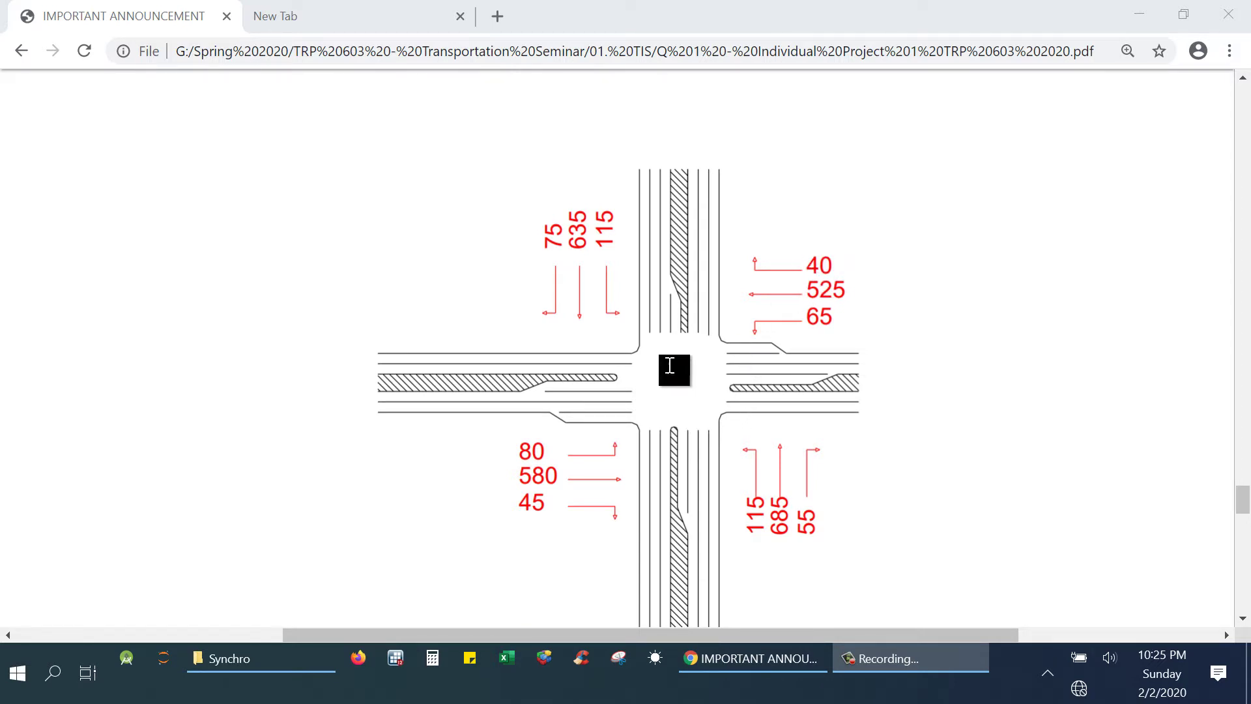
- After reviewing the intersection volume PDF, bring the Synchro folder with its program shortcuts to the front
click(257, 658)
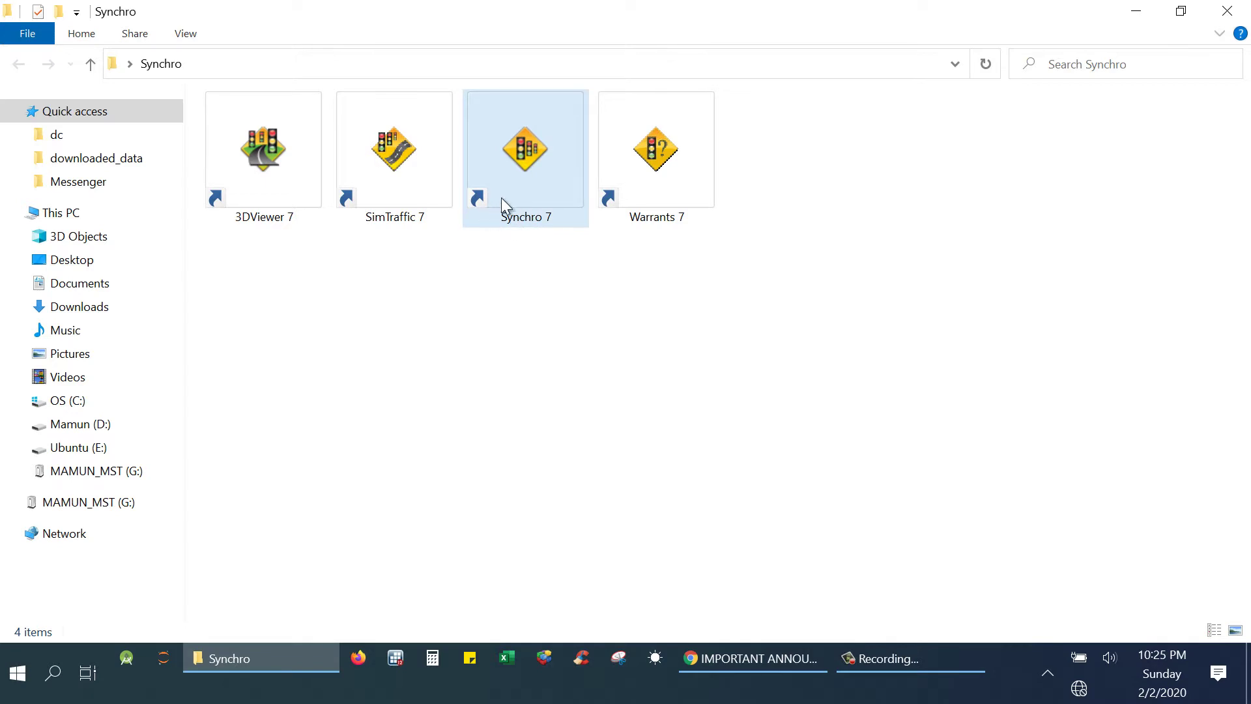
- Launch Synchro 7 from the folder shortcut to get an empty network map
double_click(539, 149)
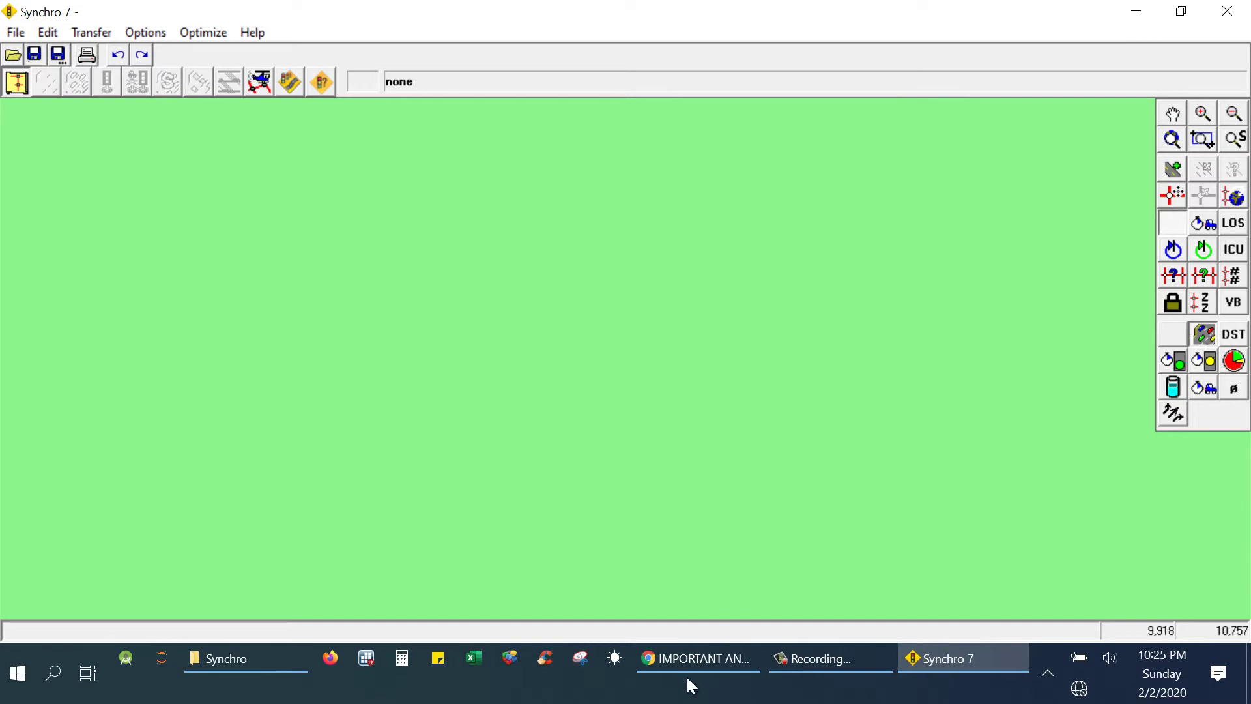
click(695, 659)
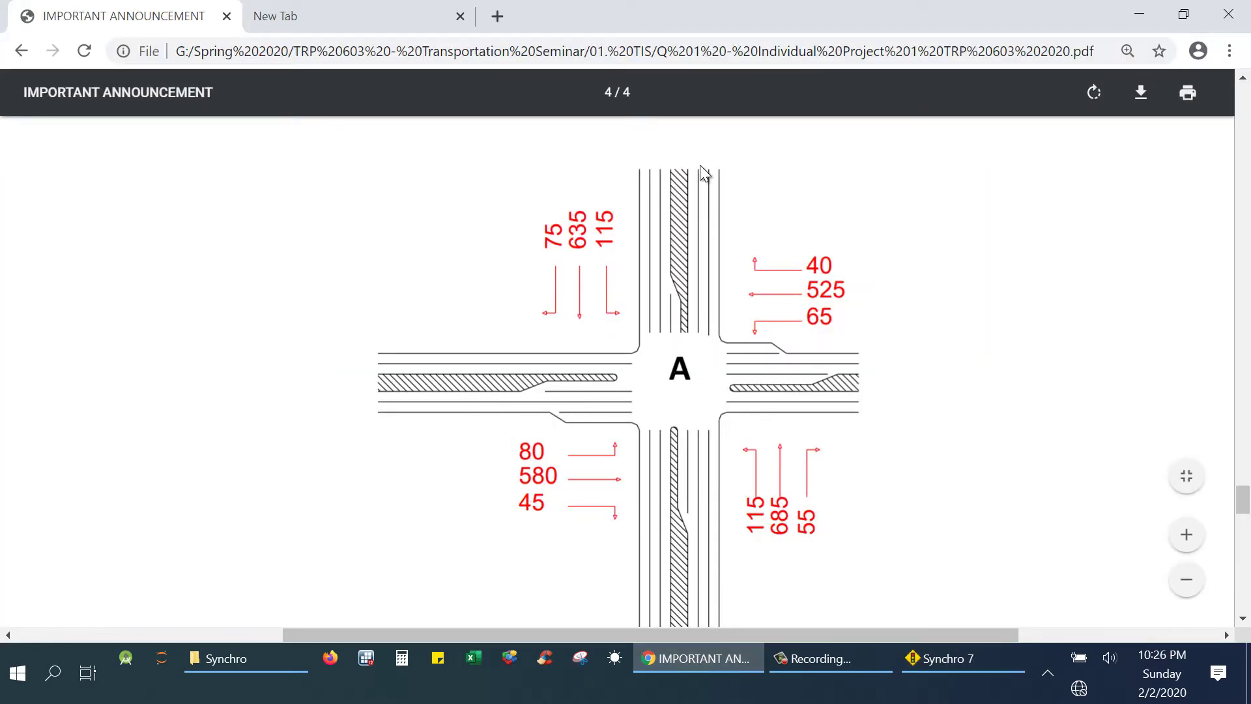
click(687, 655)
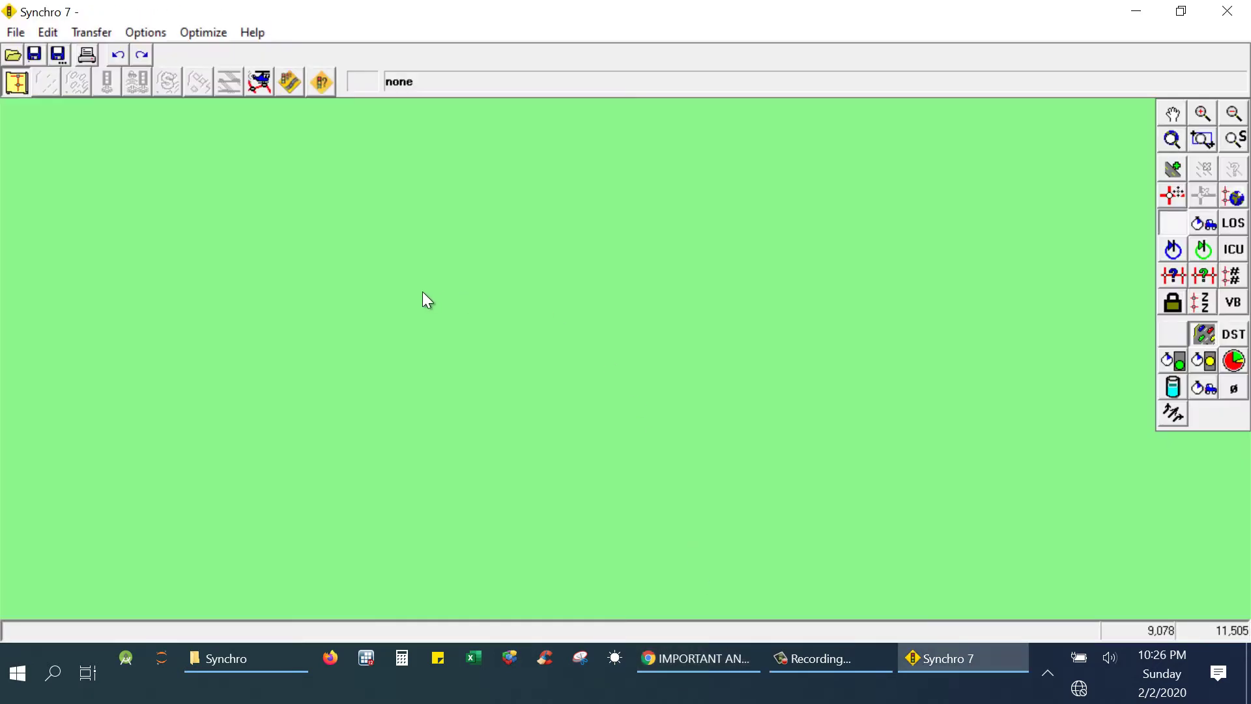
- Draw an east-west link and a north-south link crossing it, then return to the volume diagram
click(1176, 170)
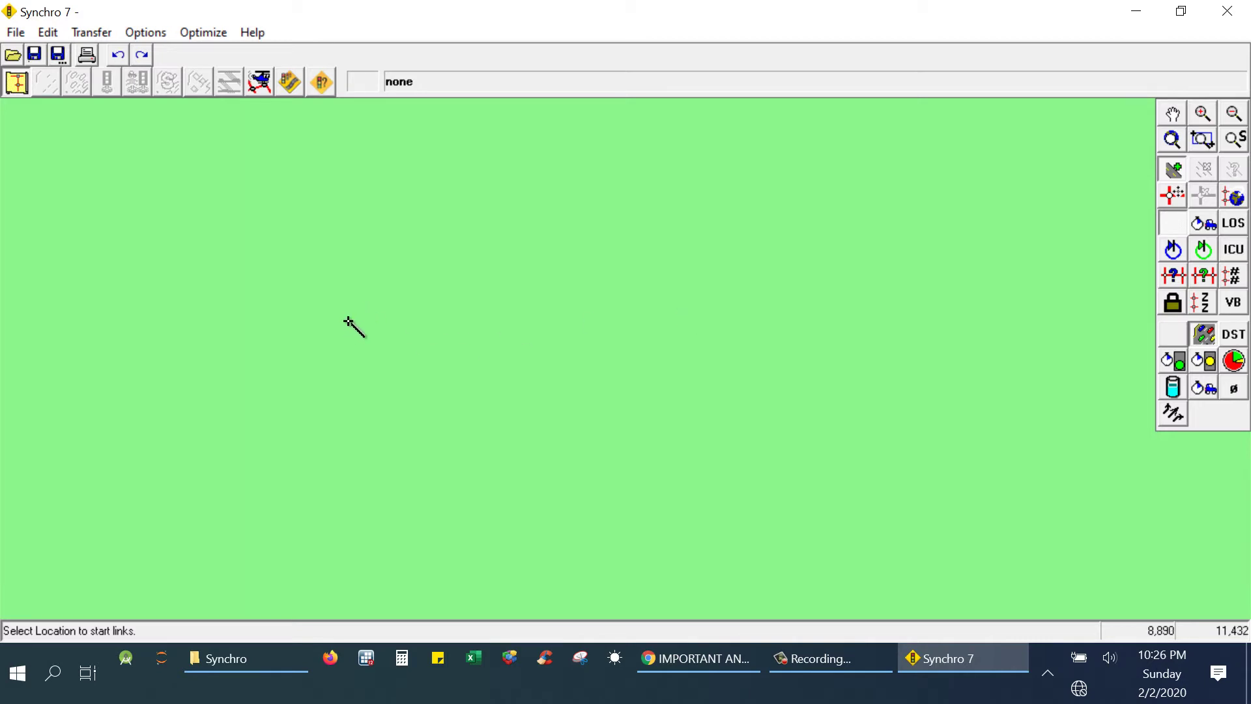
drag(348, 318, 867, 318)
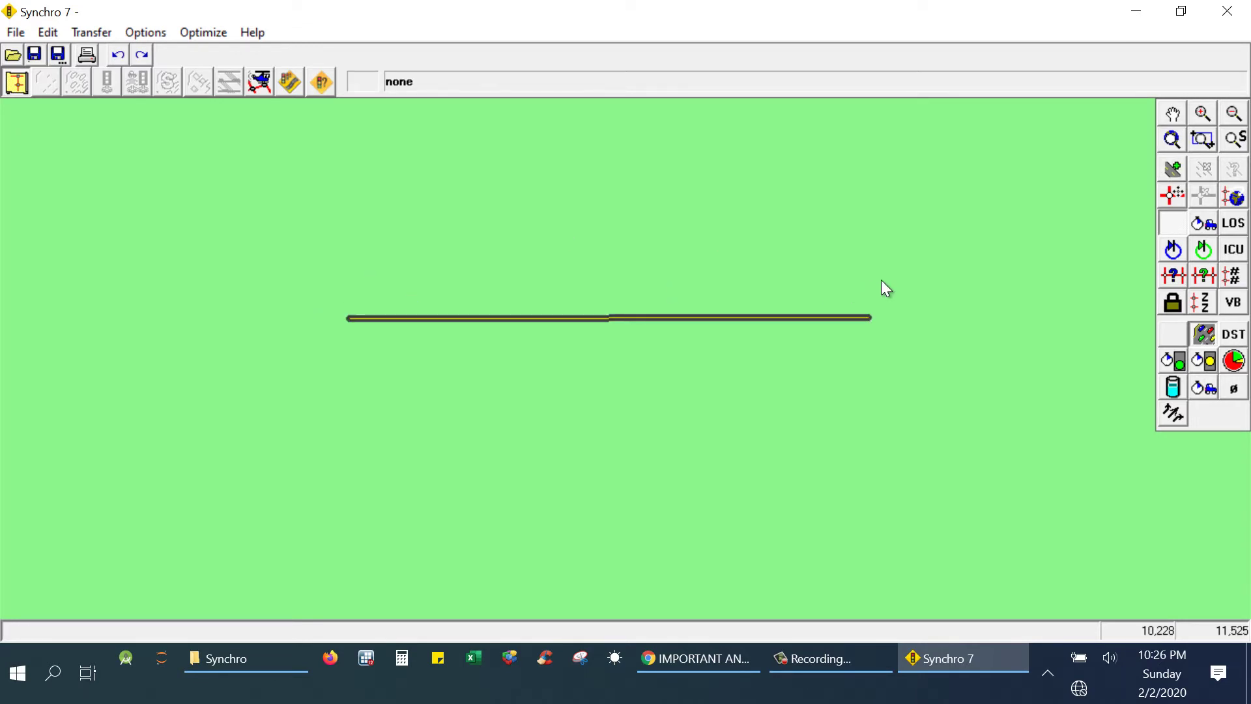
click(1174, 169)
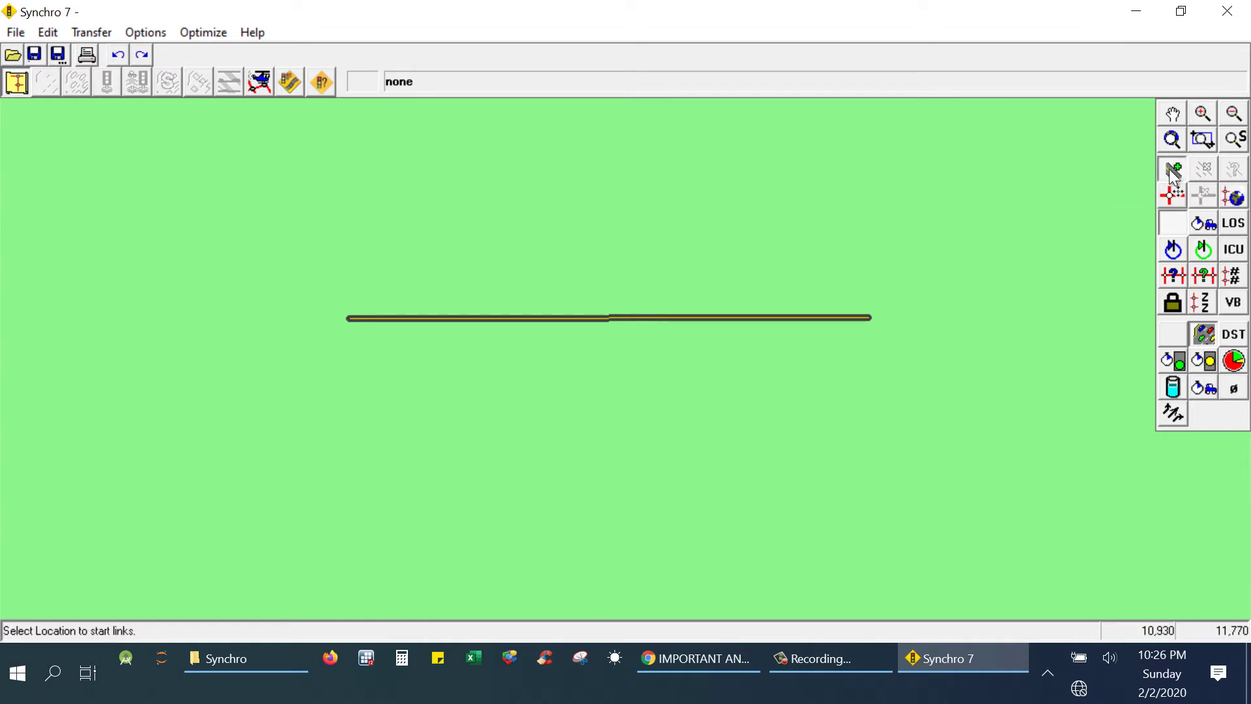
click(606, 165)
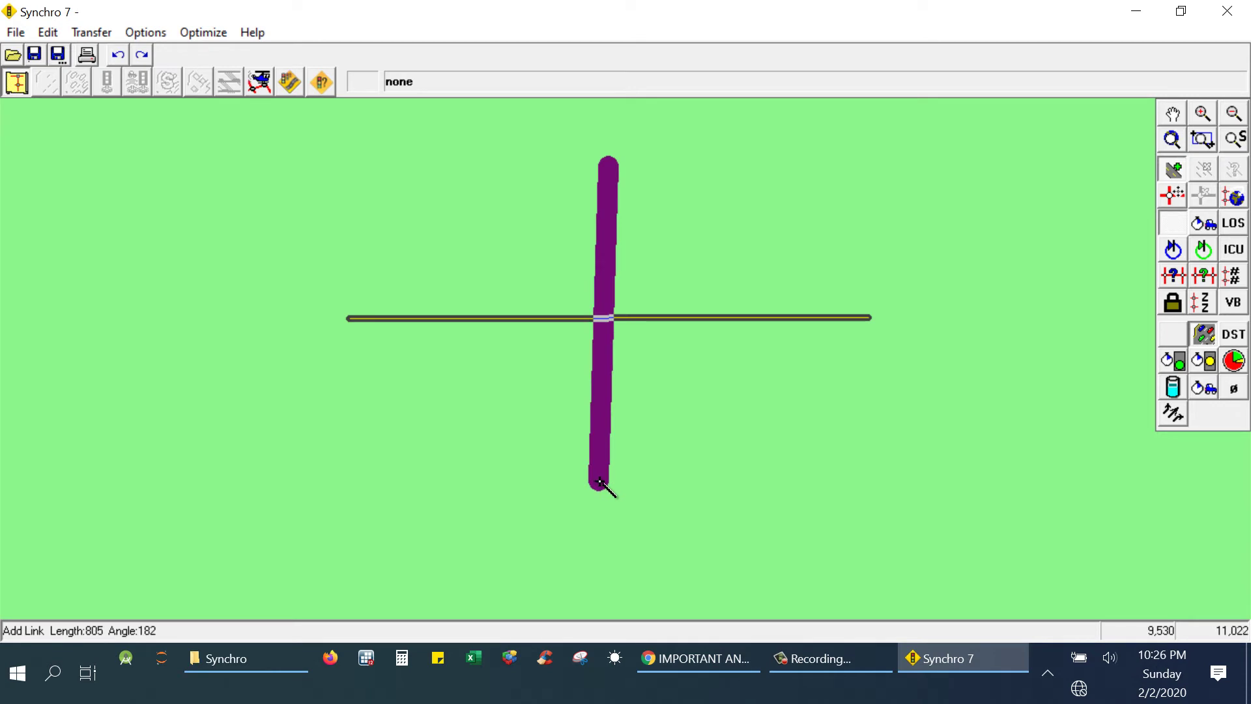
click(600, 481)
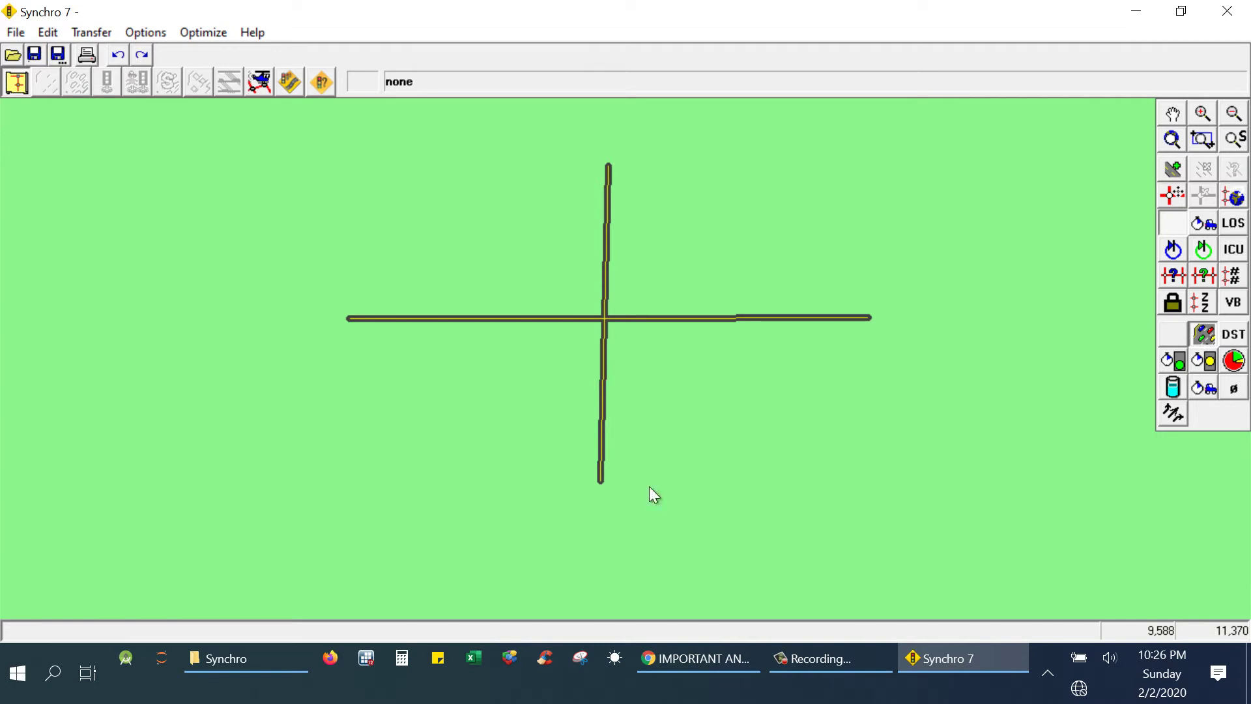
click(709, 651)
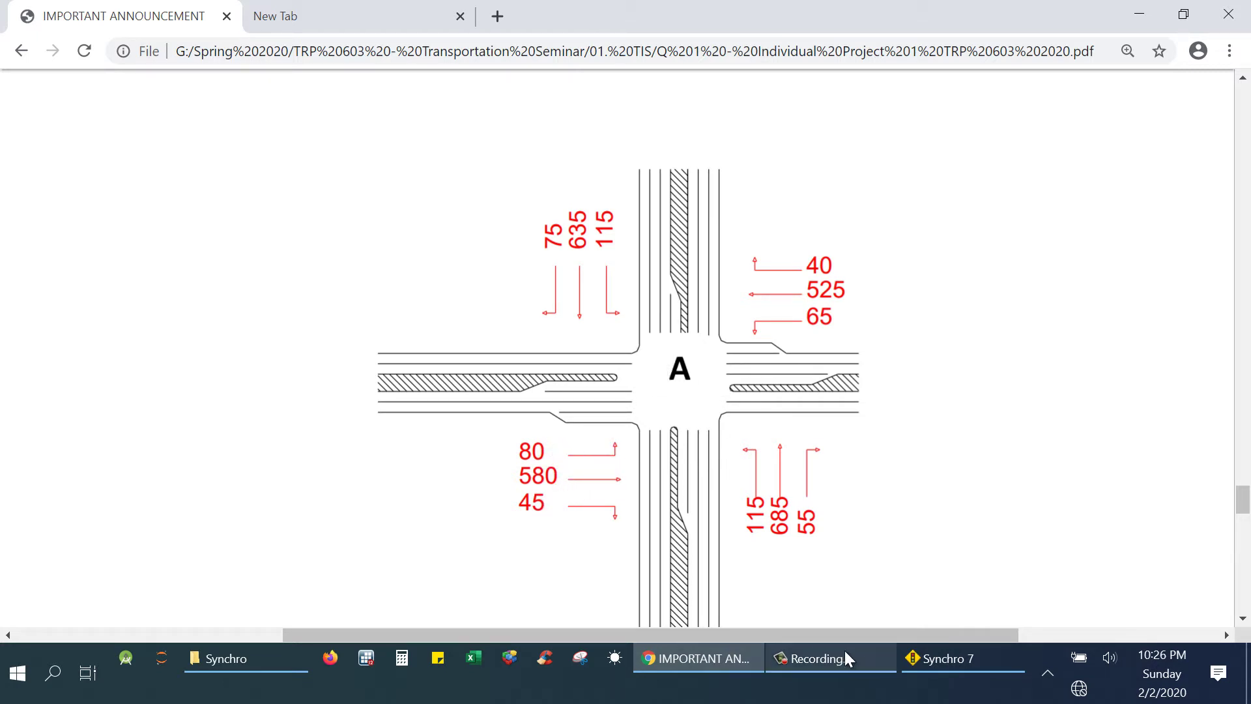
- Switch from Chrome back to the Synchro 7 network of two crossing roads
click(929, 659)
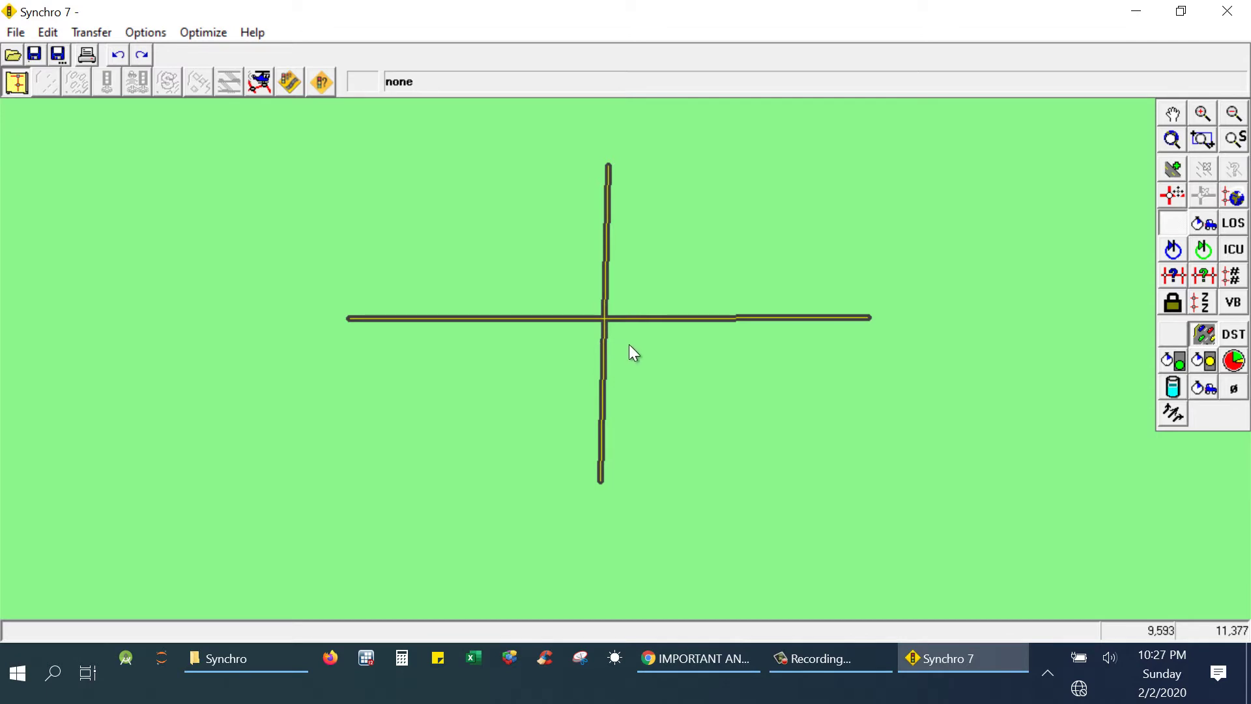
- Open Node Settings for the crossing intersection, showing pretimed control with an 80.0 s cycle
click(604, 317)
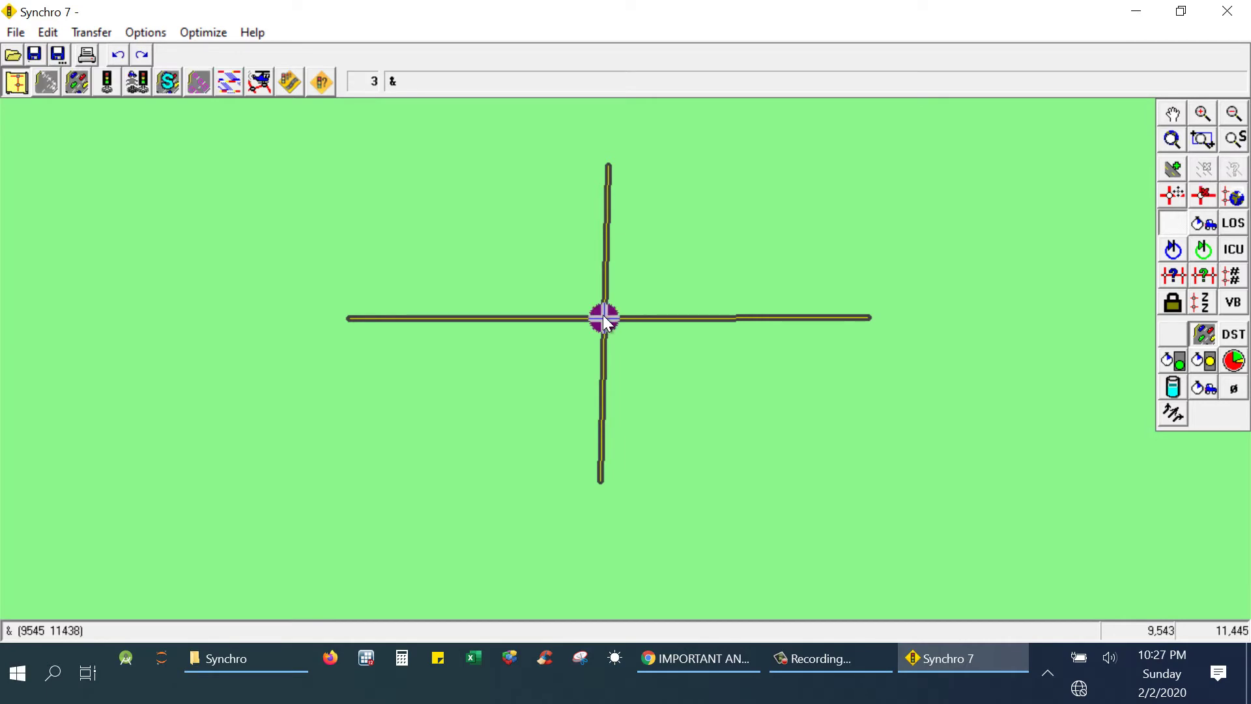
double_click(603, 317)
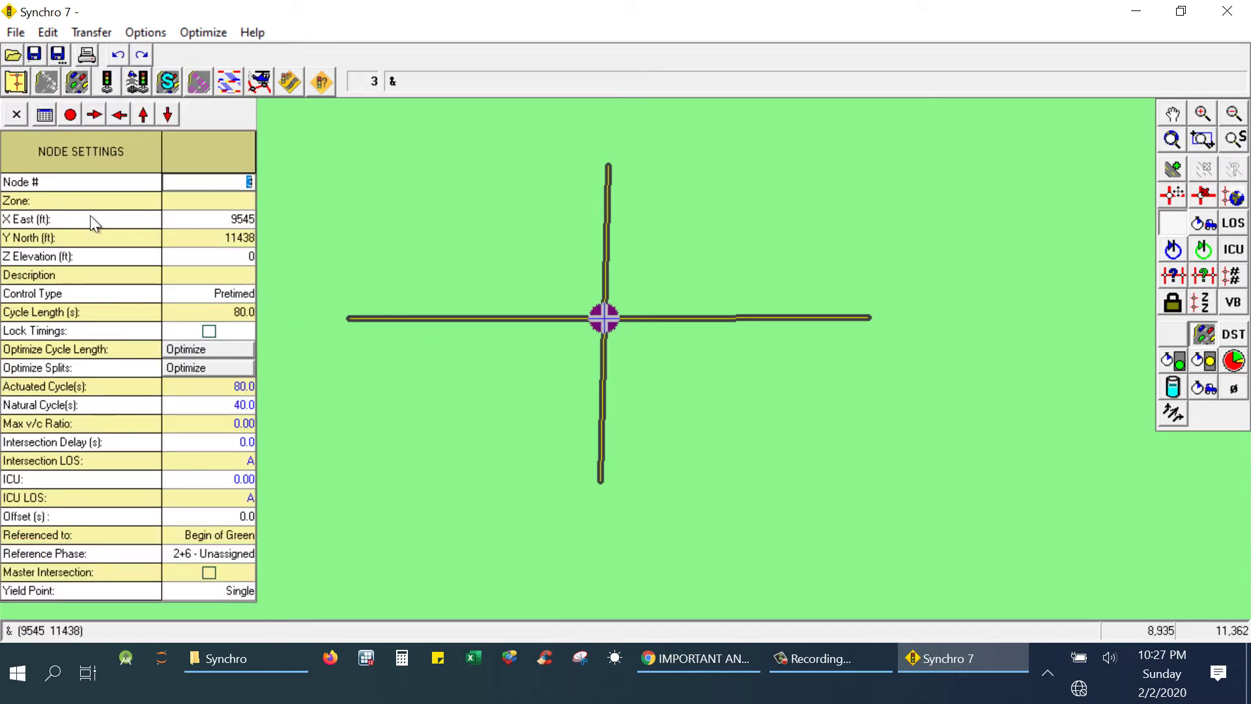
- Cycle through the EB, WB, NB and SB lane settings, ending on eastbound
click(91, 119)
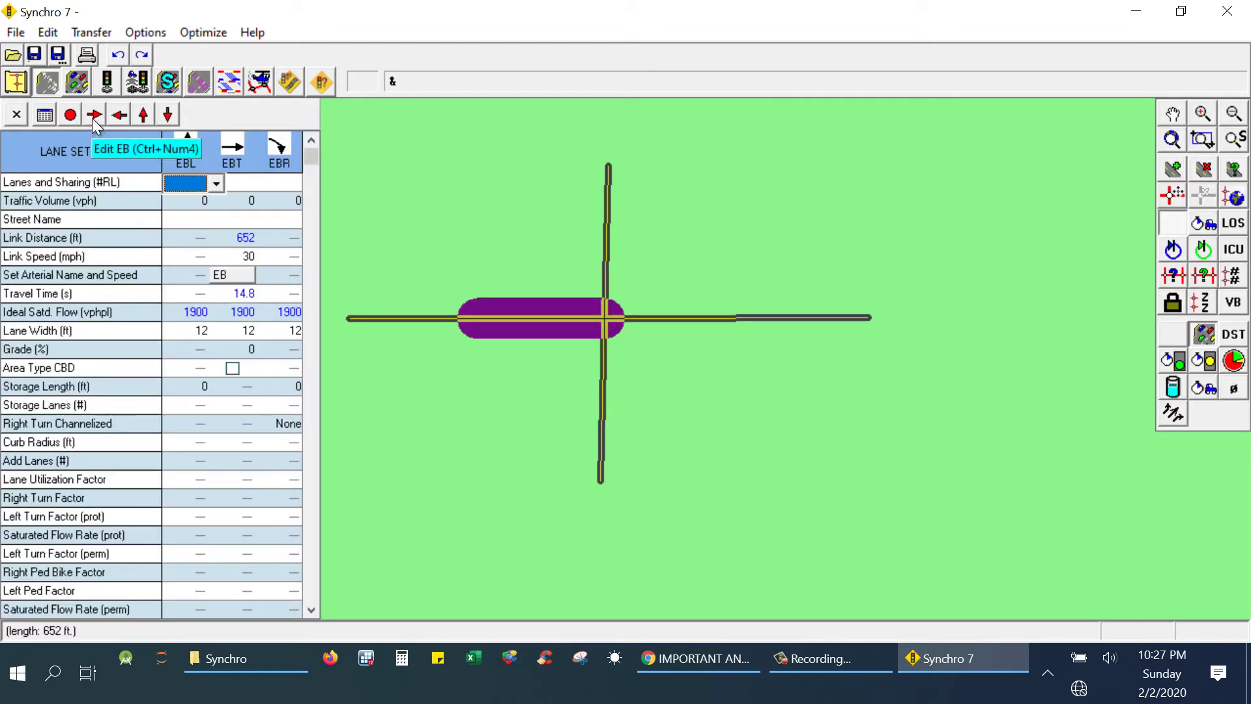
click(123, 119)
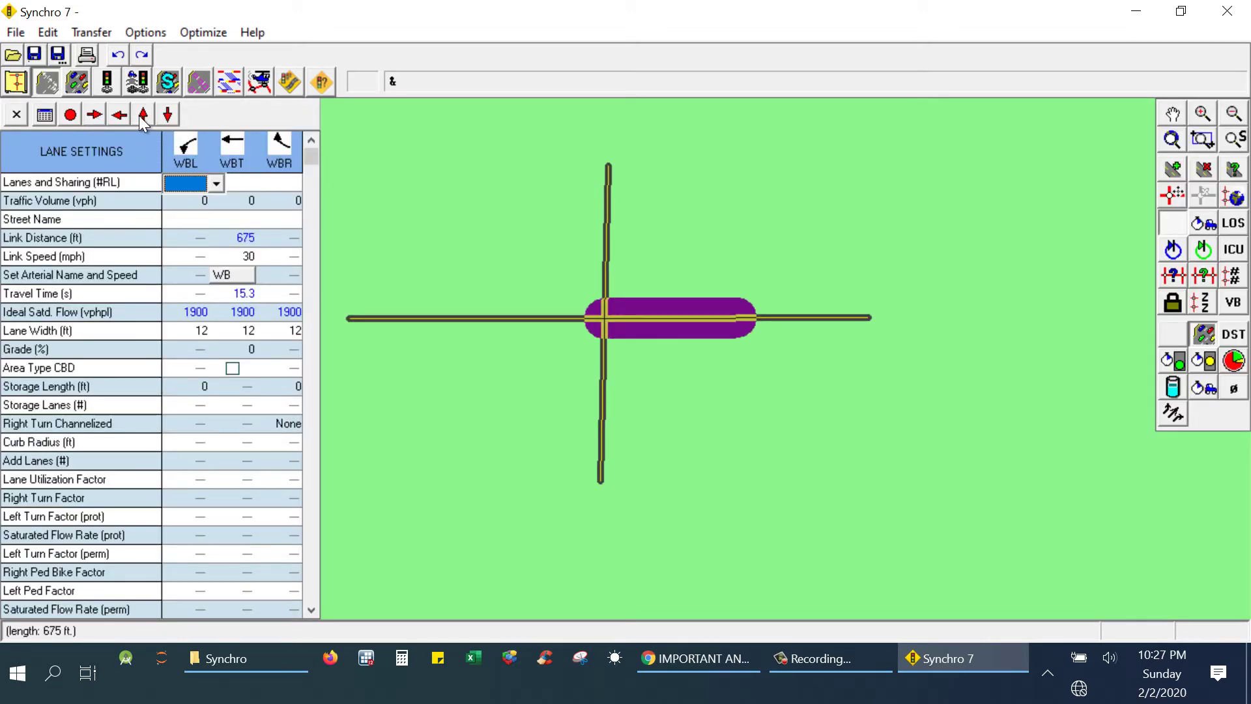
click(143, 117)
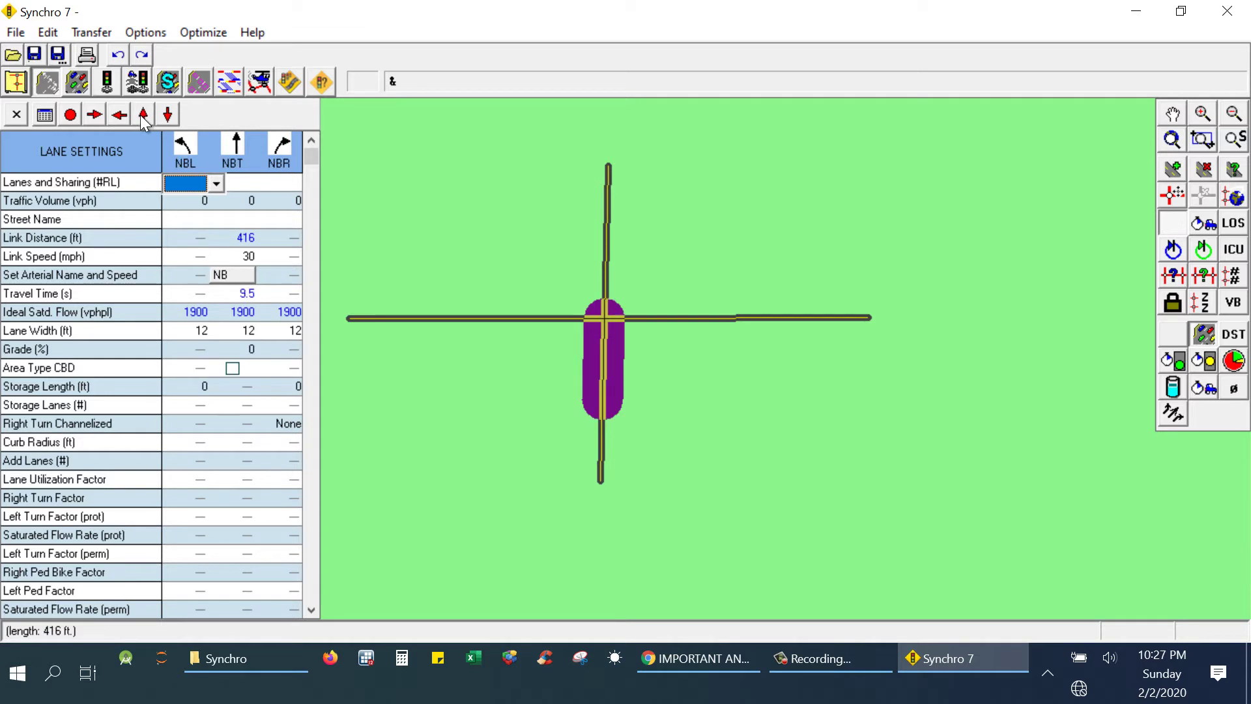
click(96, 115)
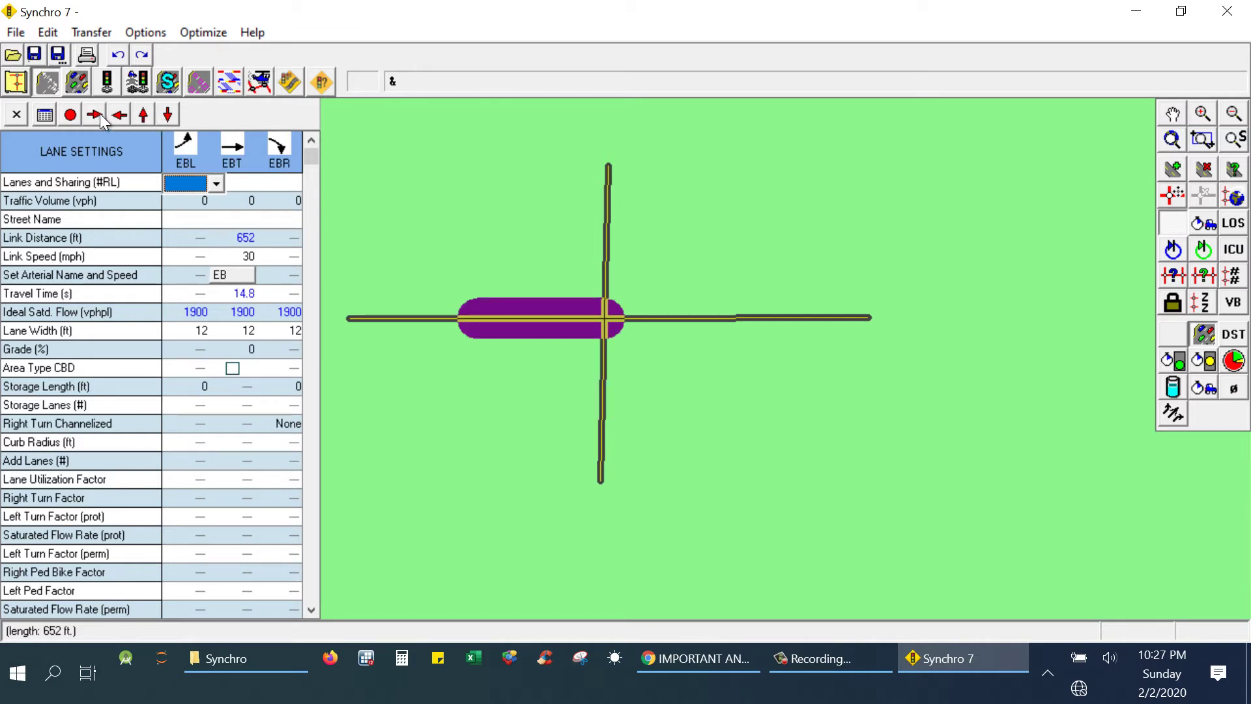
click(119, 116)
click(143, 116)
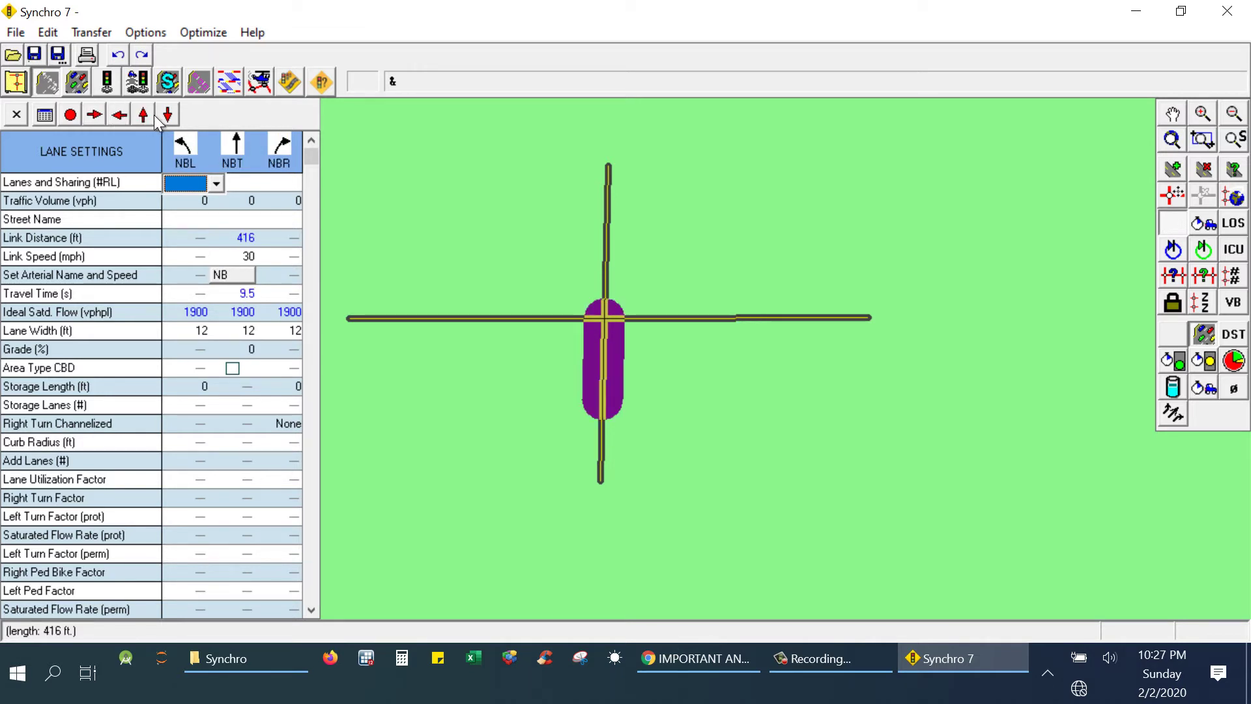
click(167, 116)
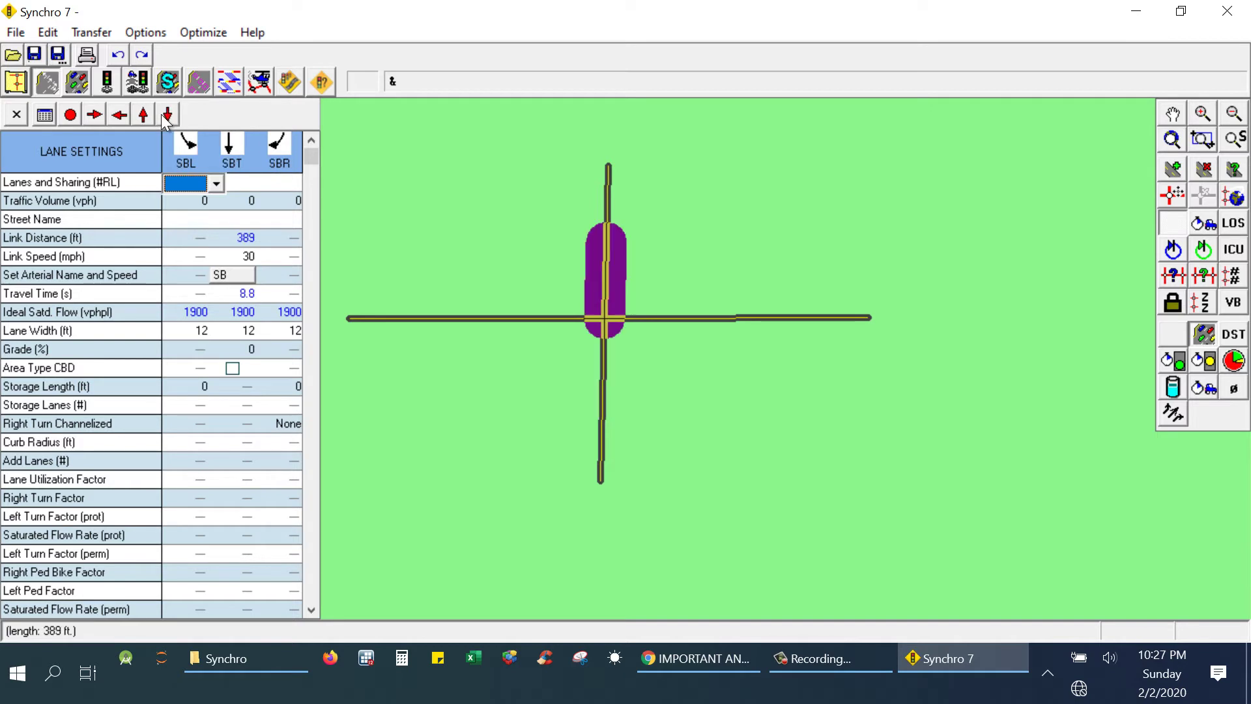
click(94, 116)
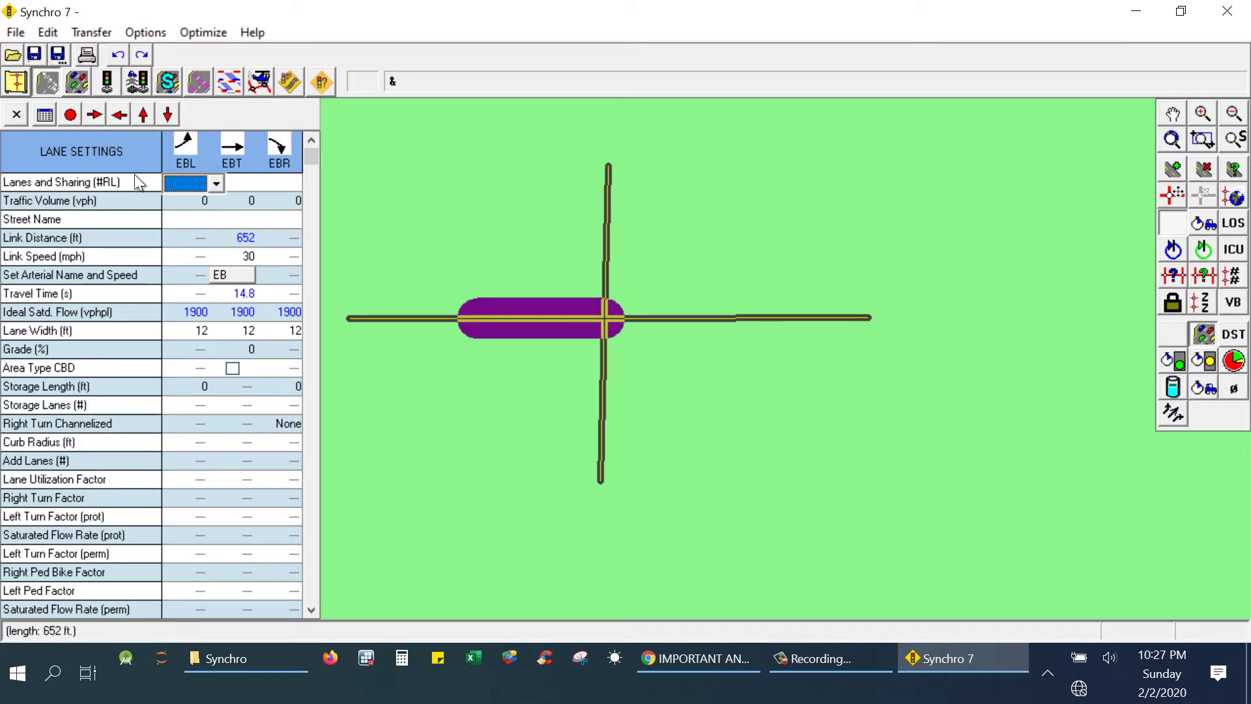
- Give the eastbound approach one left, one through and one right lane, and name it EB
click(190, 182)
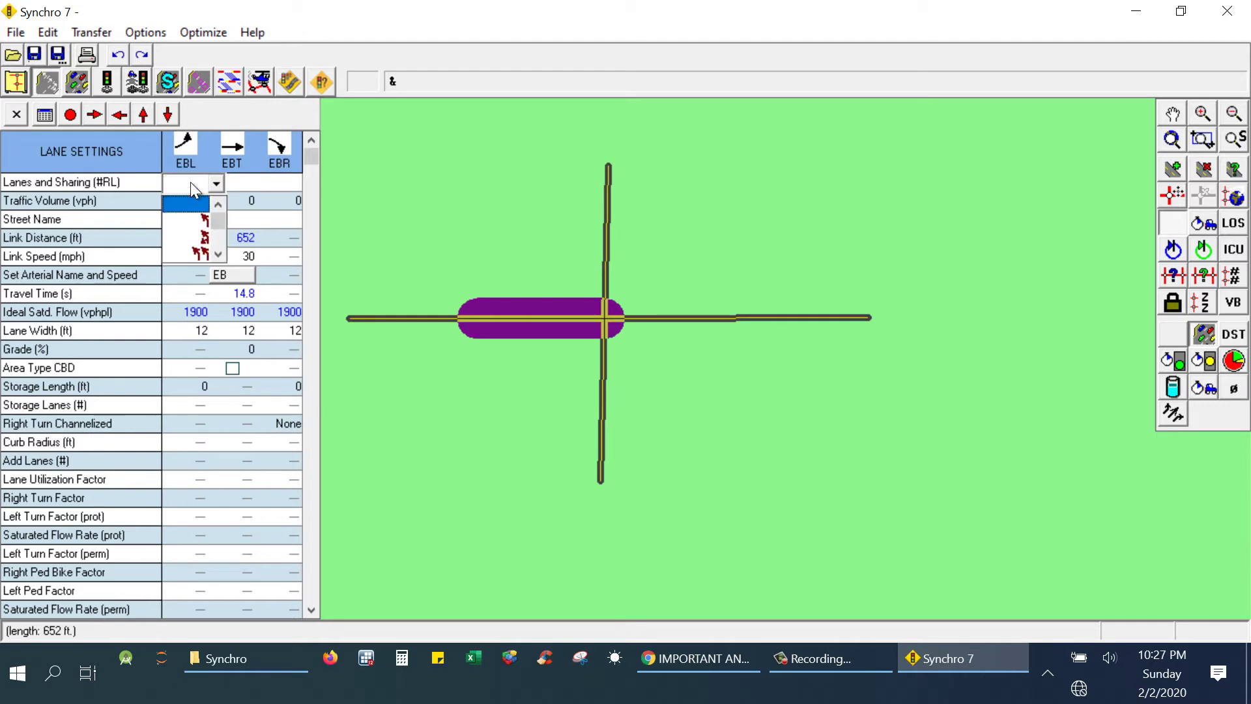
click(183, 219)
click(247, 182)
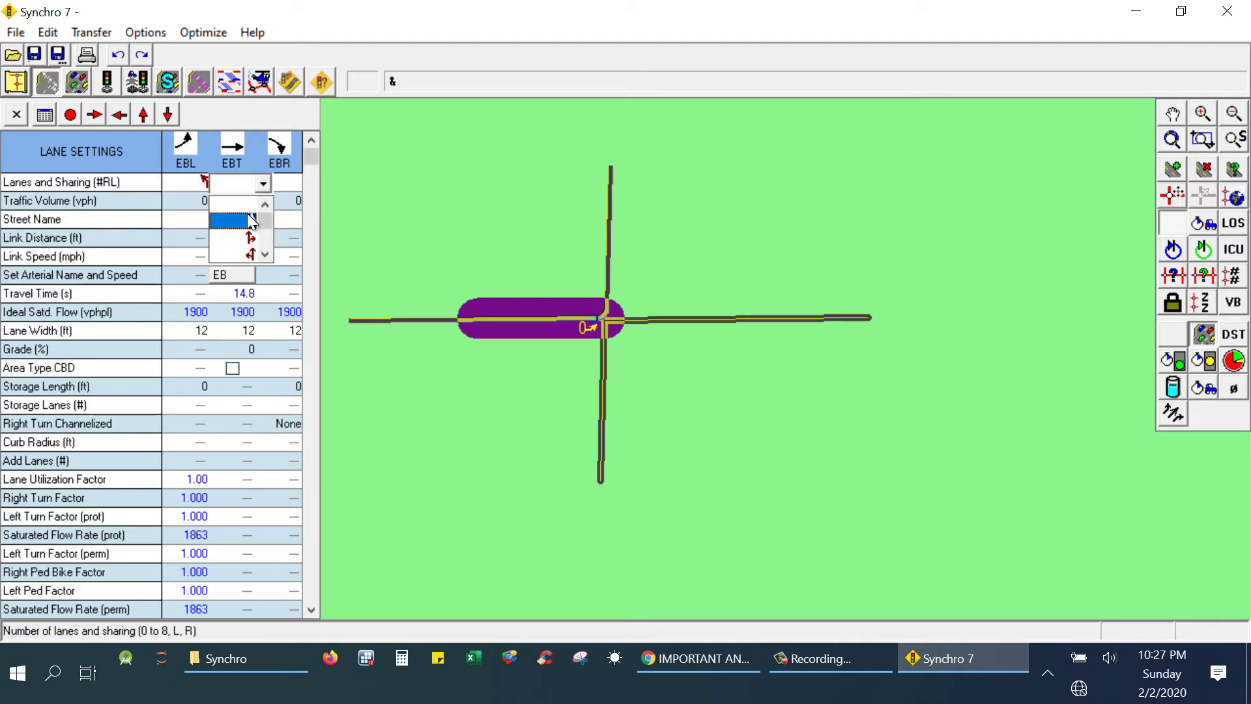
click(251, 220)
click(276, 182)
click(275, 223)
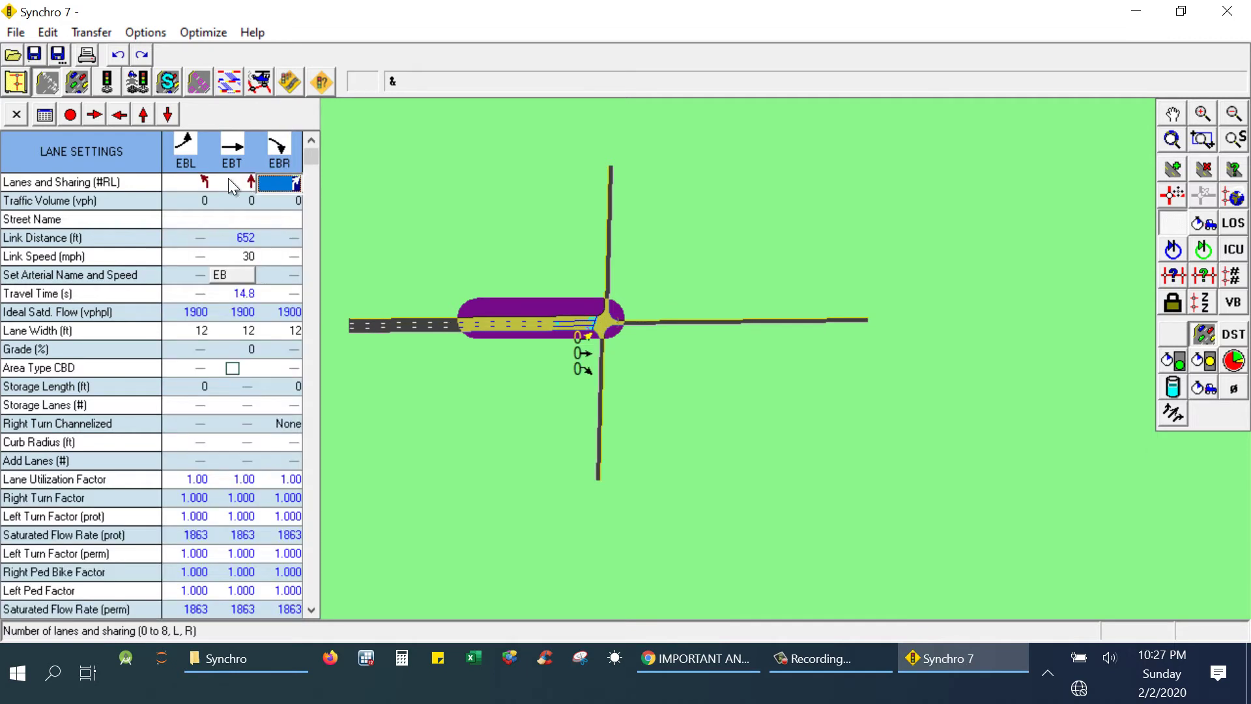
click(234, 220)
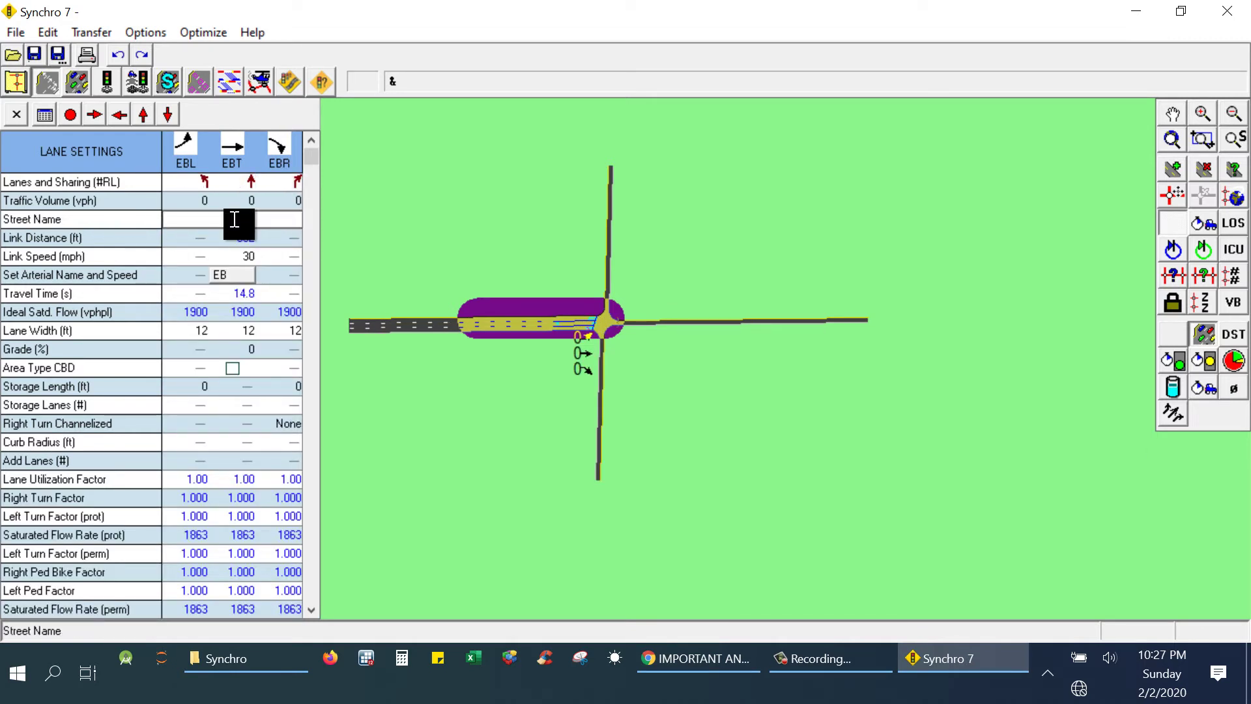
text(EB)
- Name the westbound approach WB and give it one left, one through and one right lane
click(118, 115)
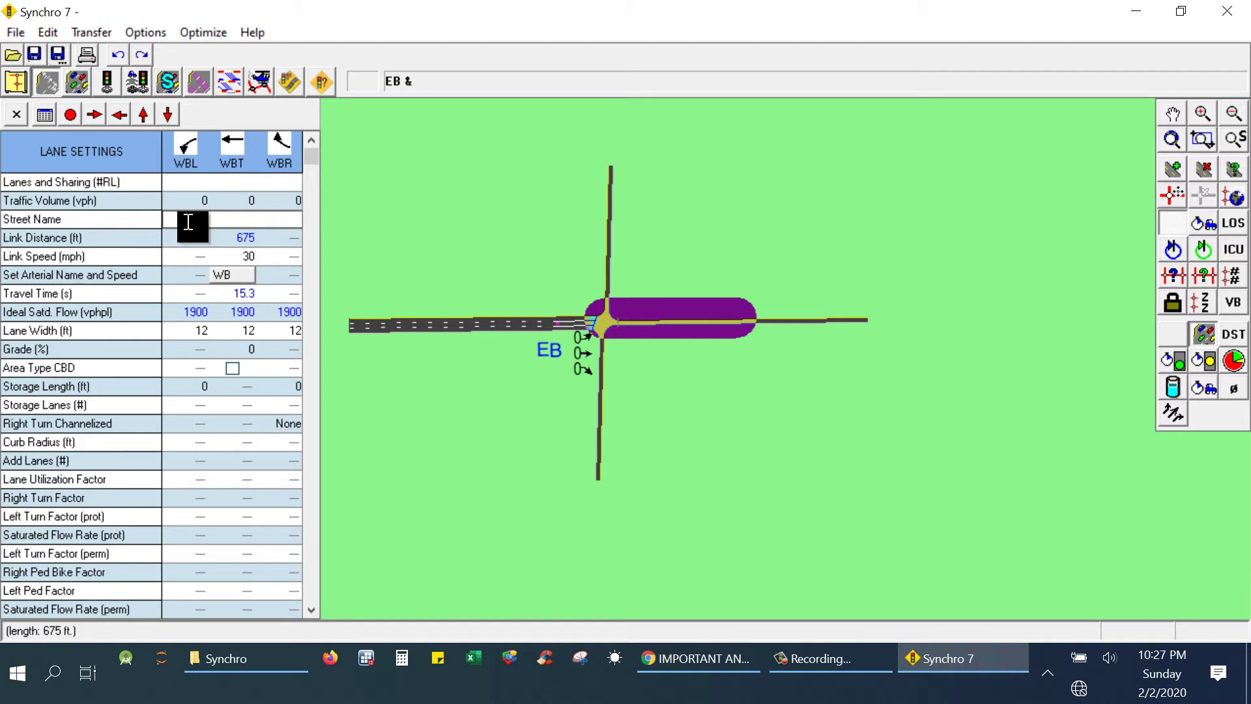
text(WB)
click(192, 182)
click(202, 200)
click(230, 183)
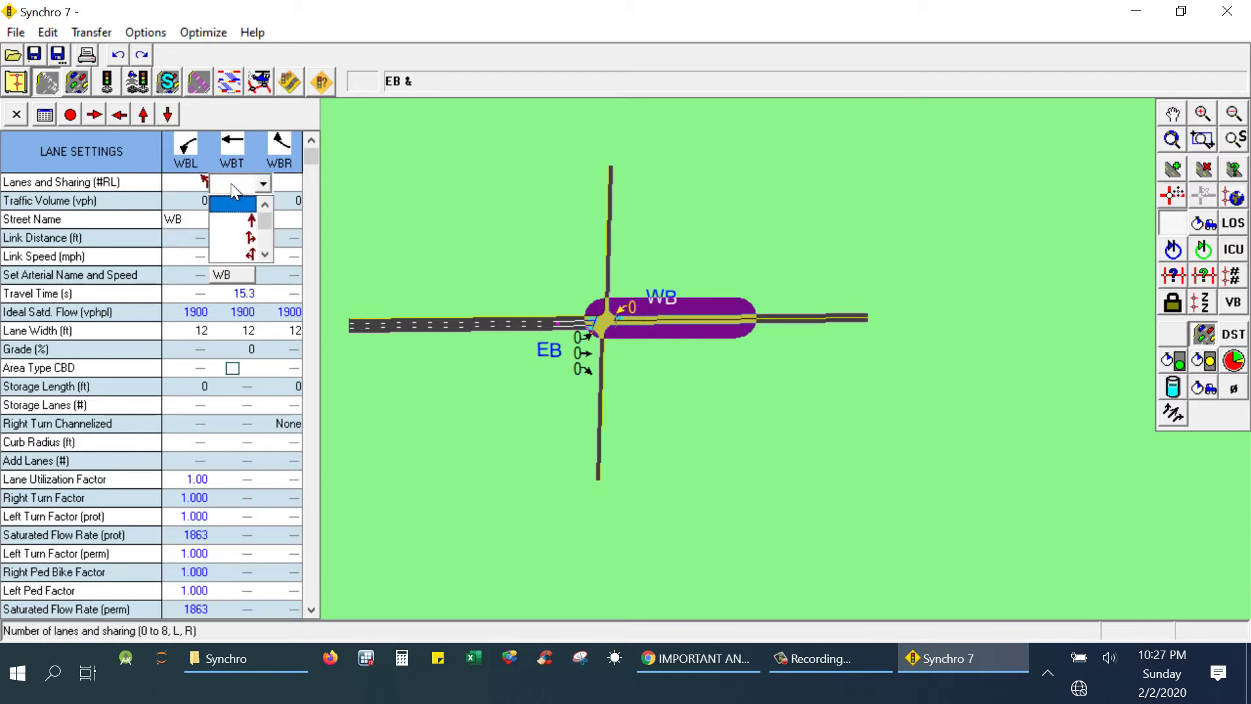
click(236, 219)
click(288, 180)
click(295, 220)
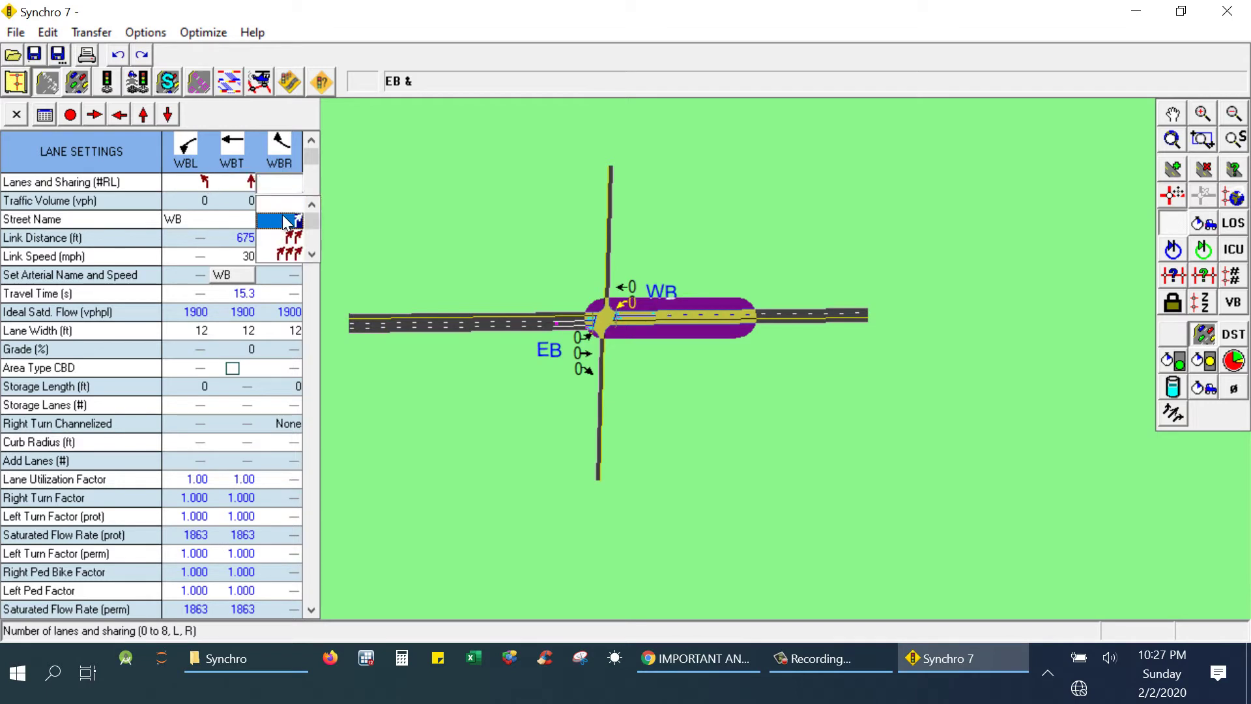
click(143, 115)
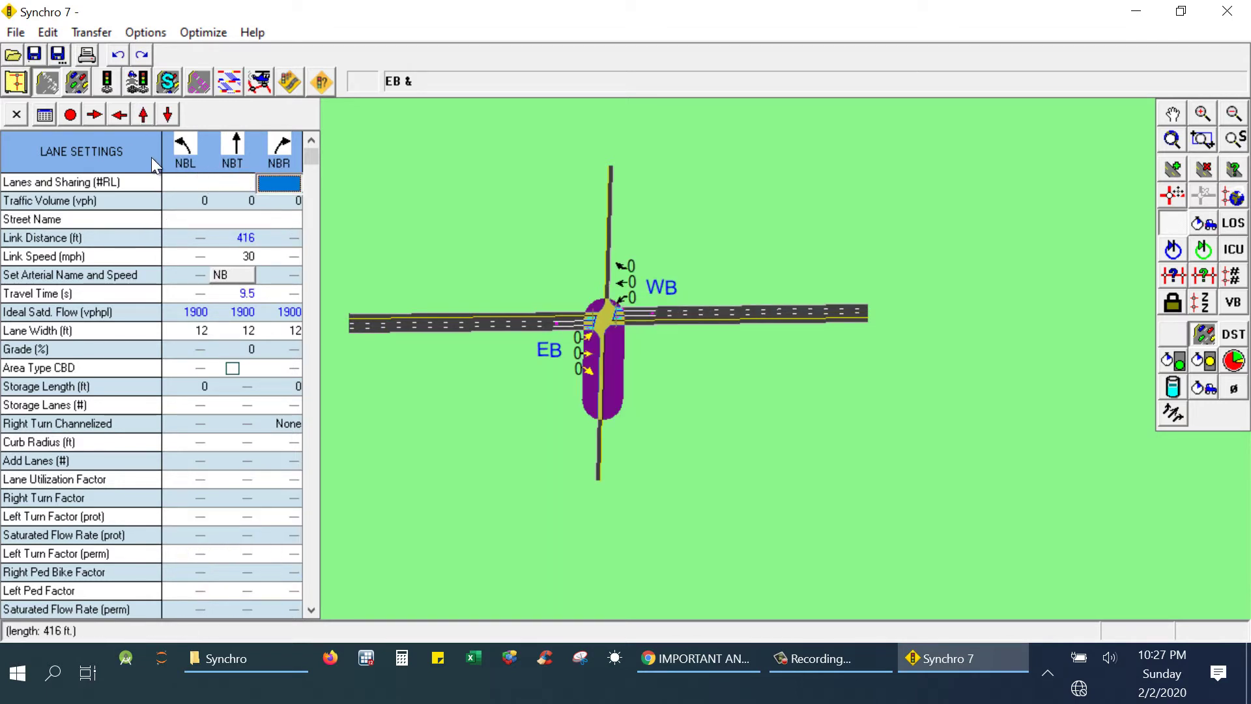
- Name the northbound approach NB and give it one left, one through and one right lane
click(214, 218)
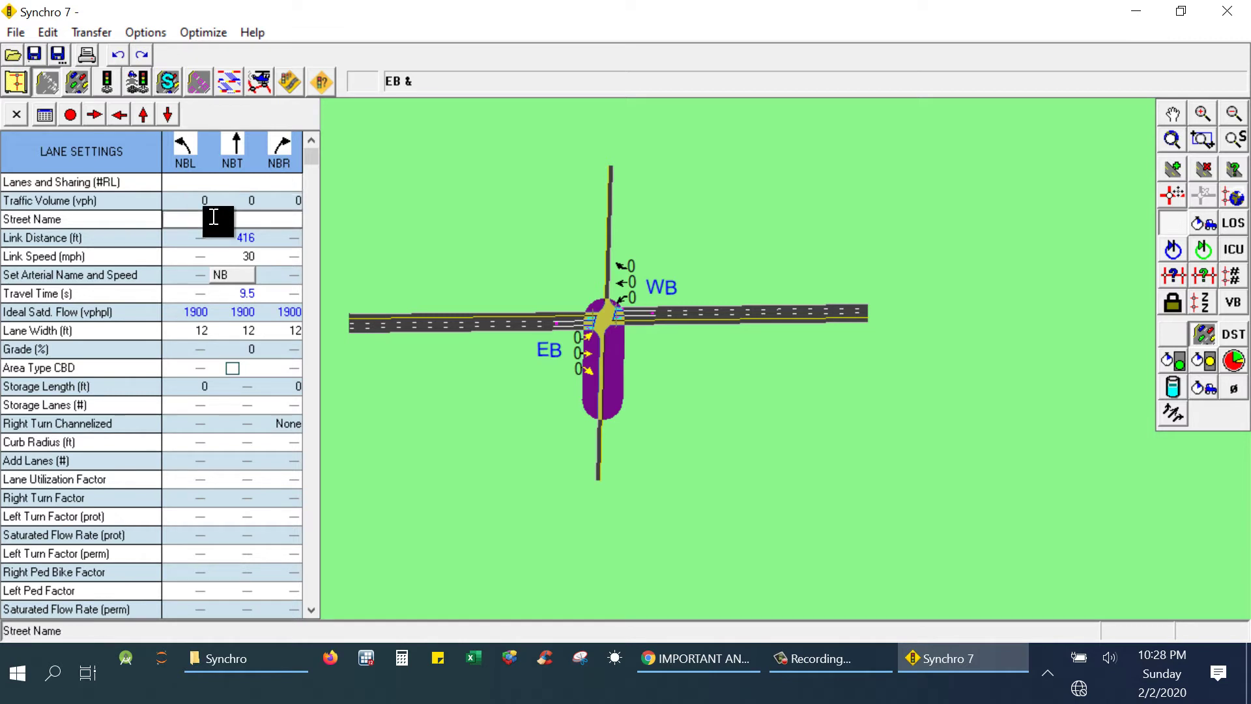
text(NB)
key(Return)
click(185, 183)
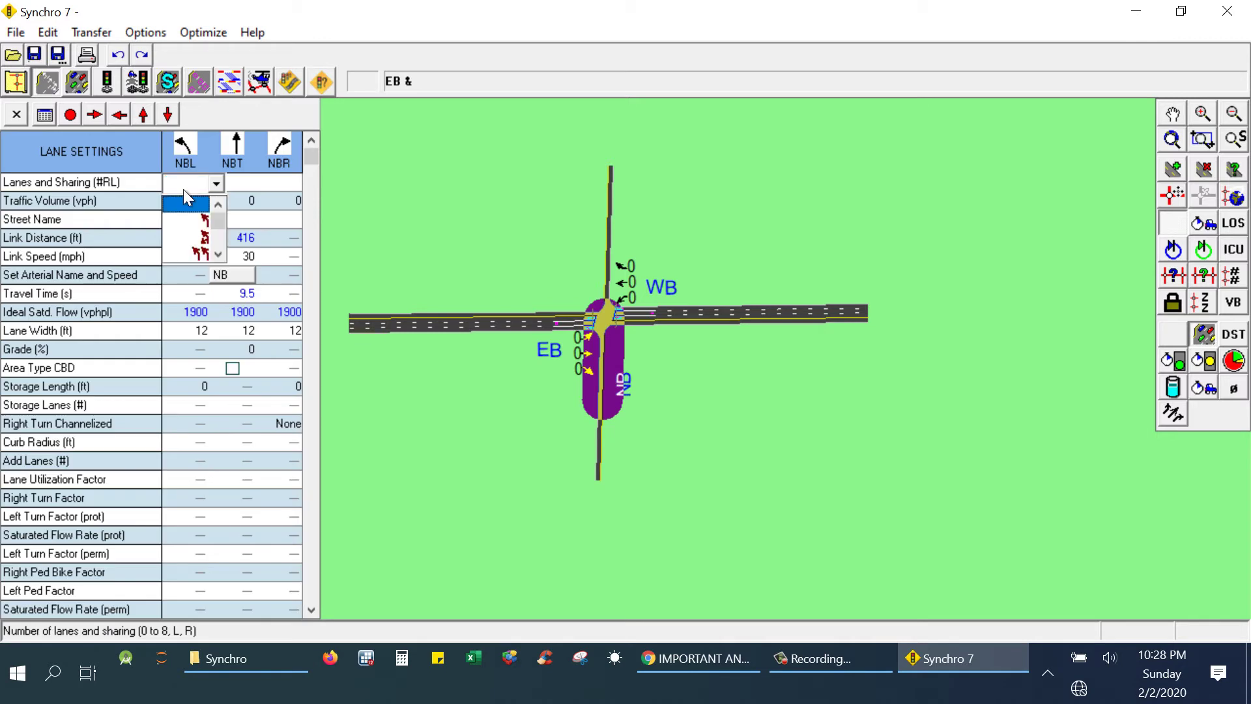
click(183, 220)
click(238, 184)
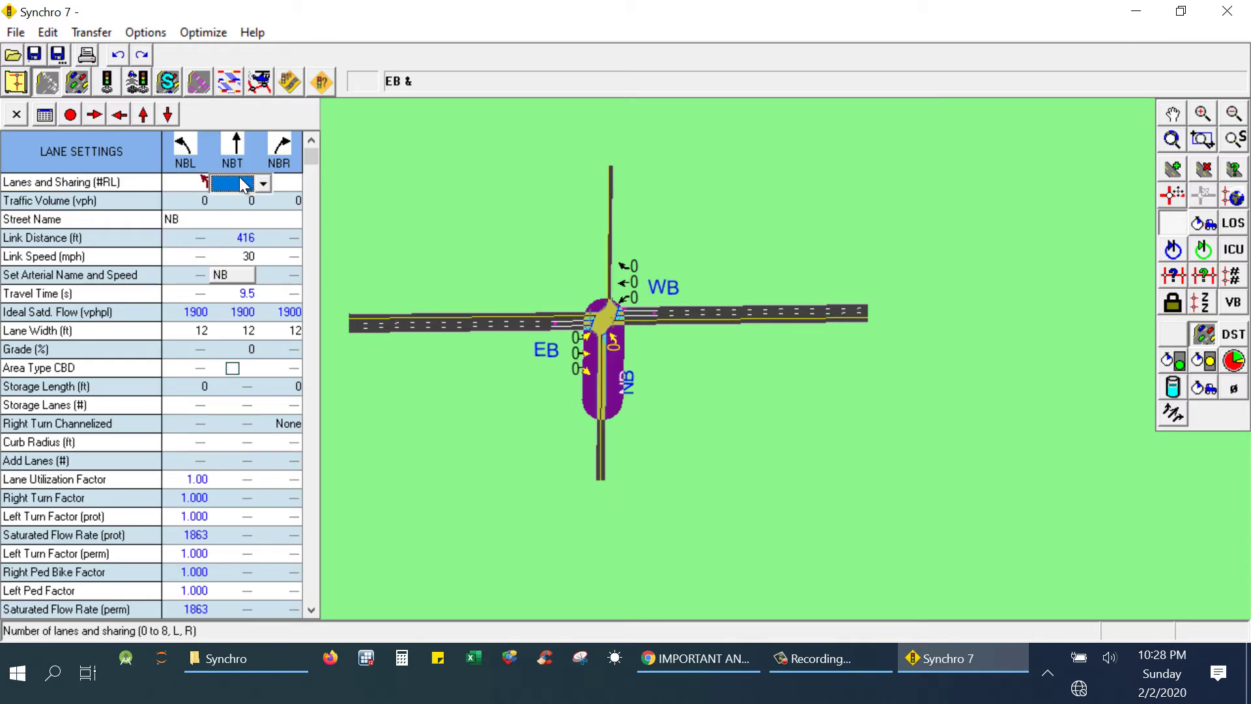
click(270, 199)
click(287, 184)
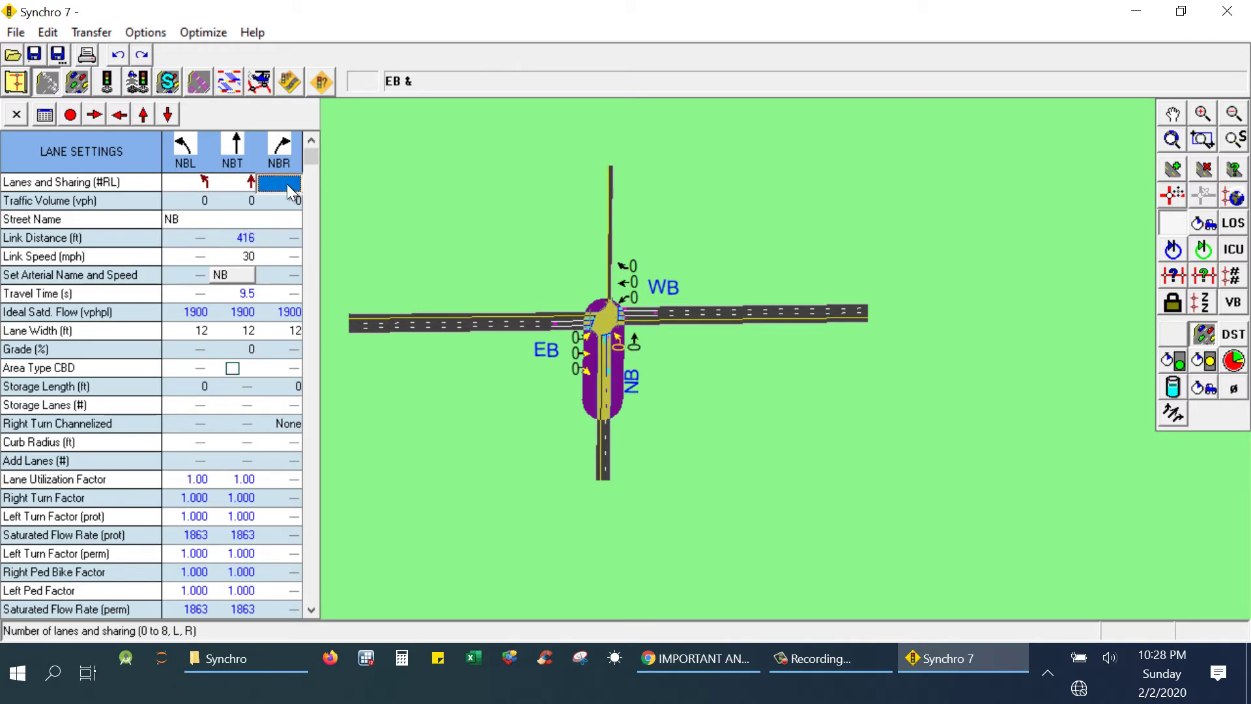
click(285, 216)
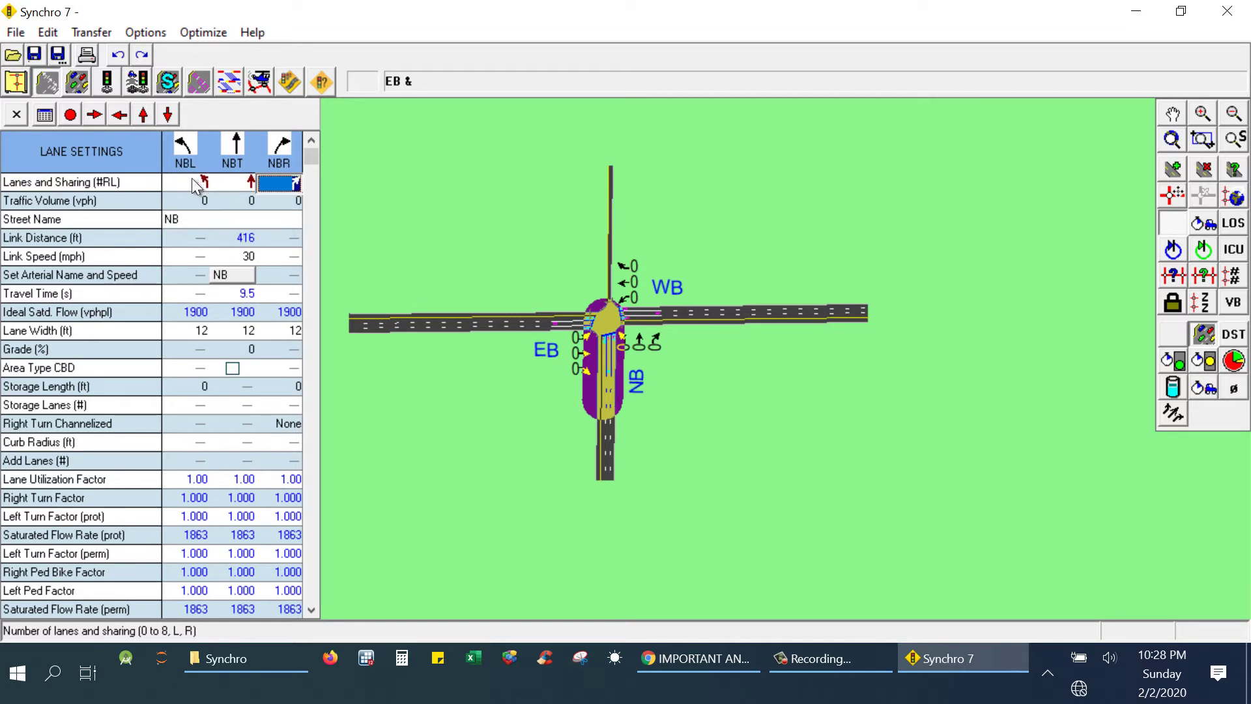
- Name the southbound approach SB with one left, one through and one right lane, then close Lane Settings
click(167, 115)
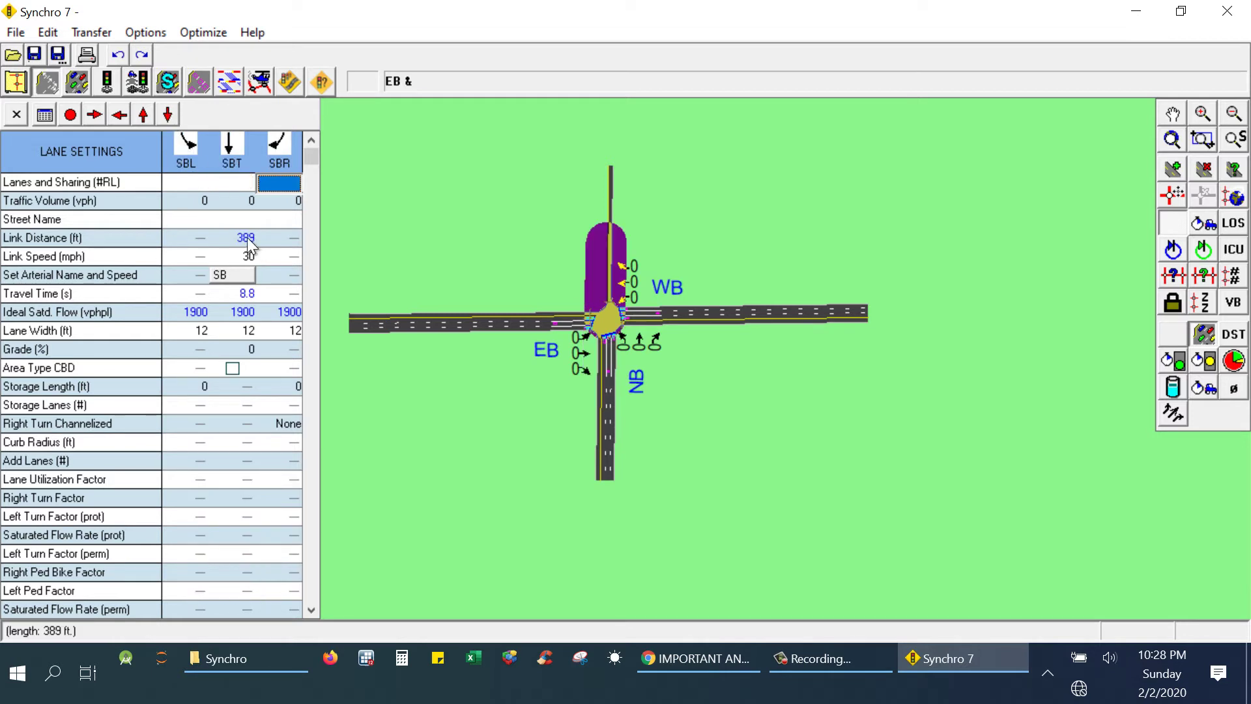
click(194, 221)
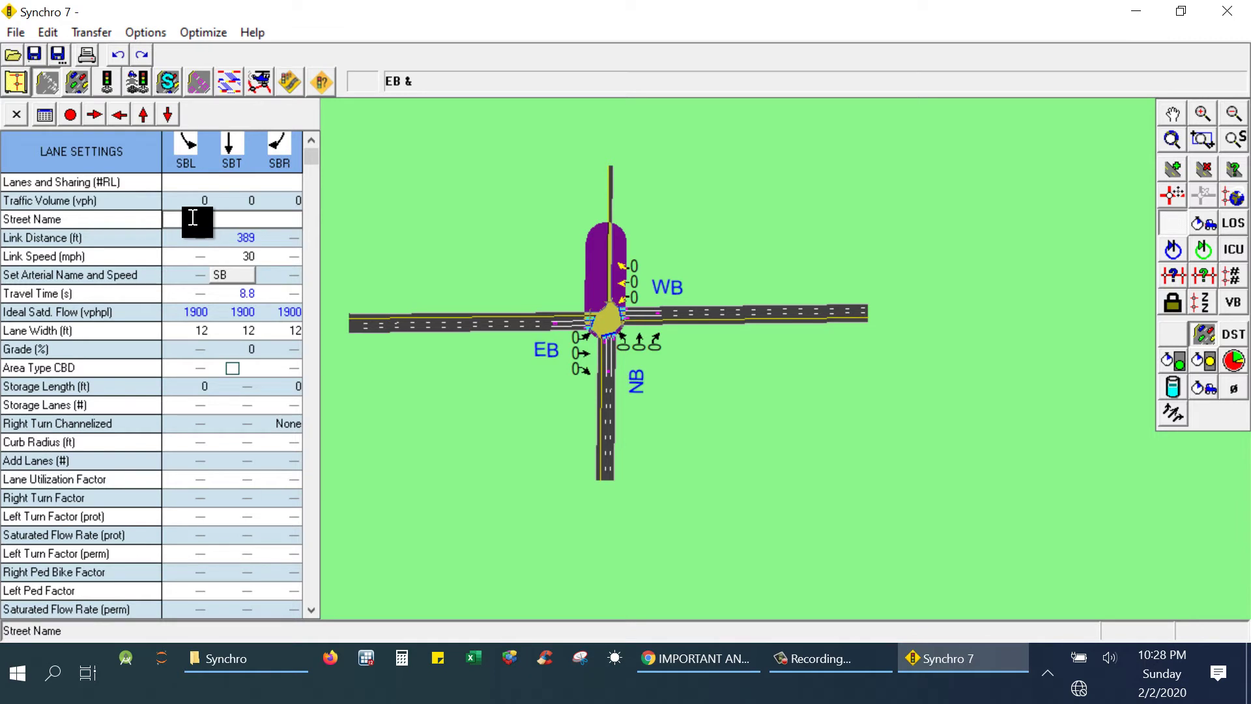
text(SB)
click(194, 185)
click(204, 237)
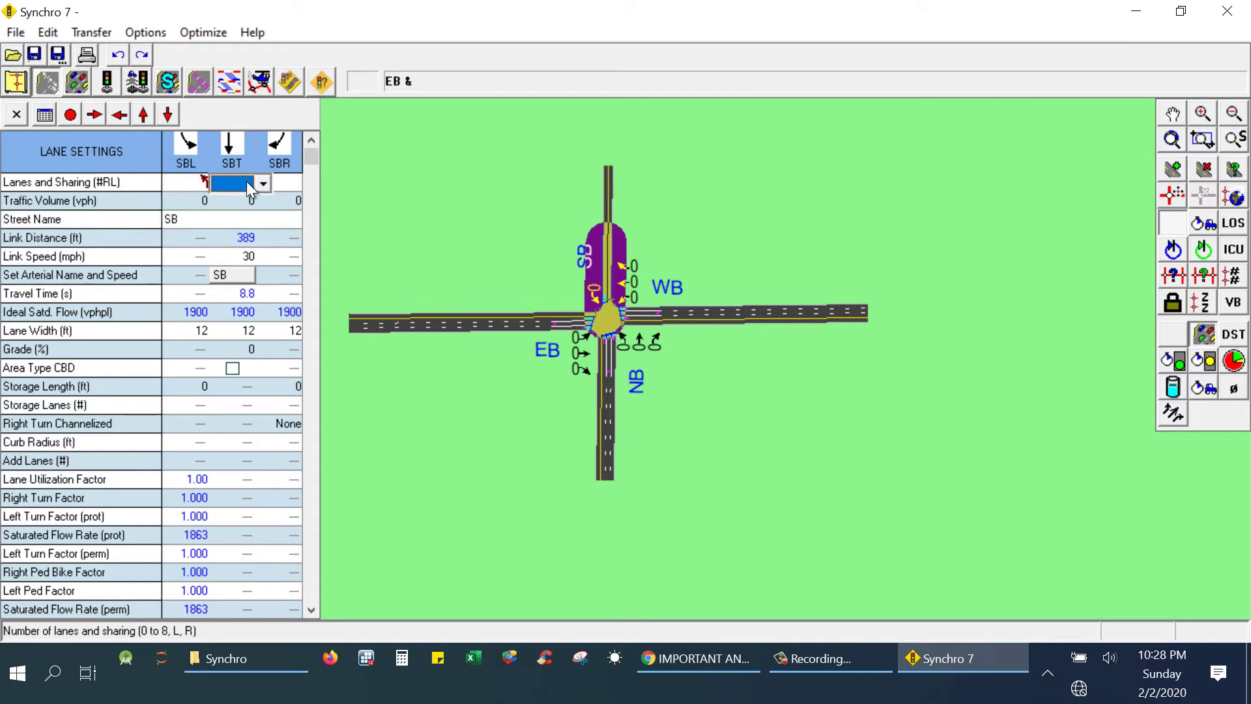
click(247, 181)
click(246, 238)
click(281, 183)
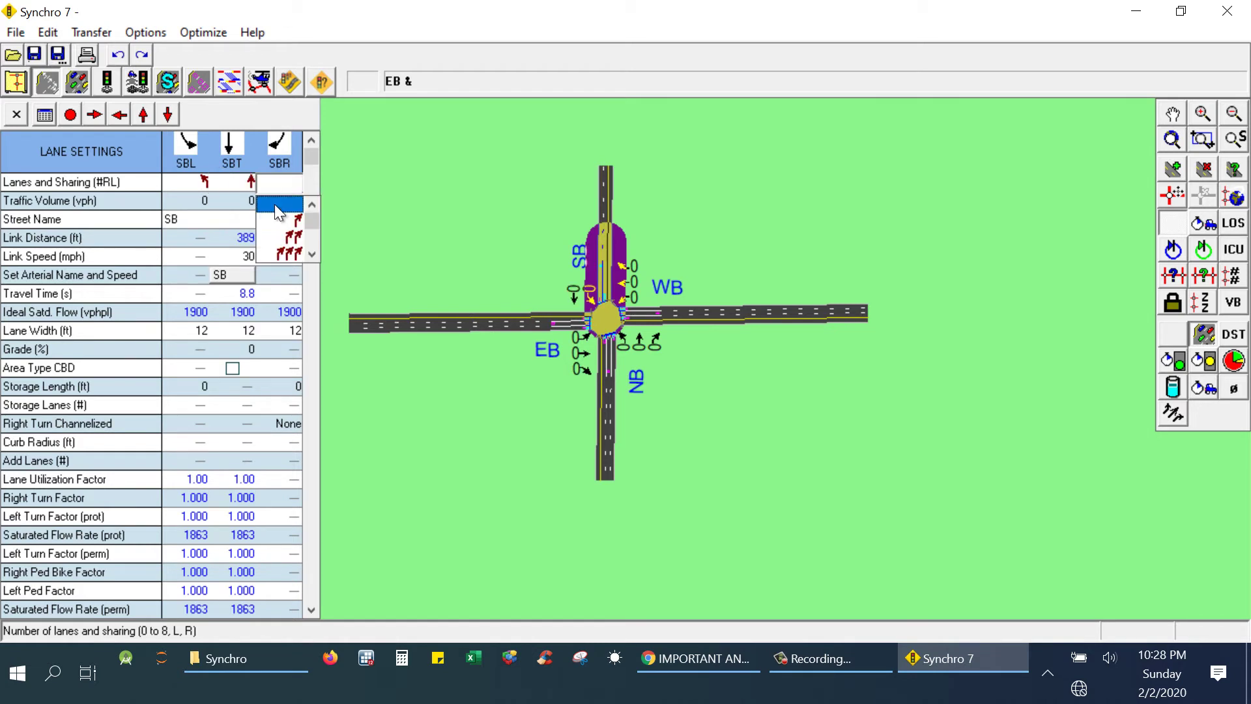
click(275, 225)
click(401, 217)
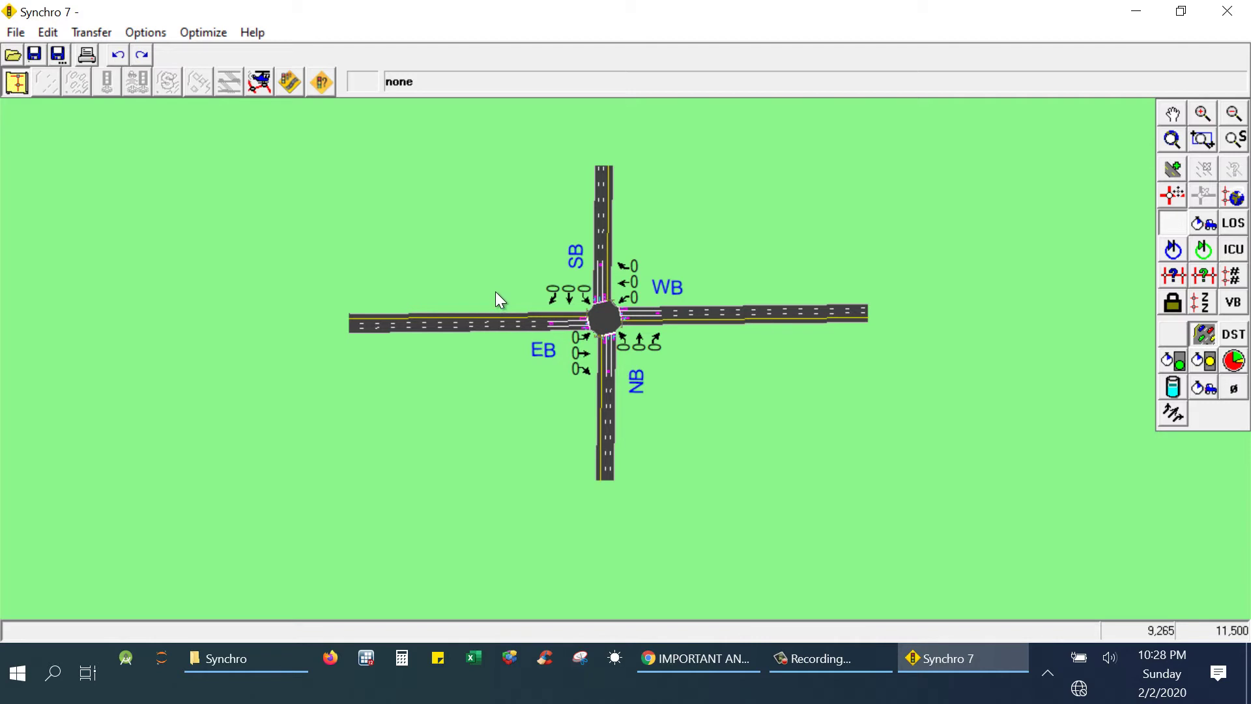
scroll(496, 292, up, 2)
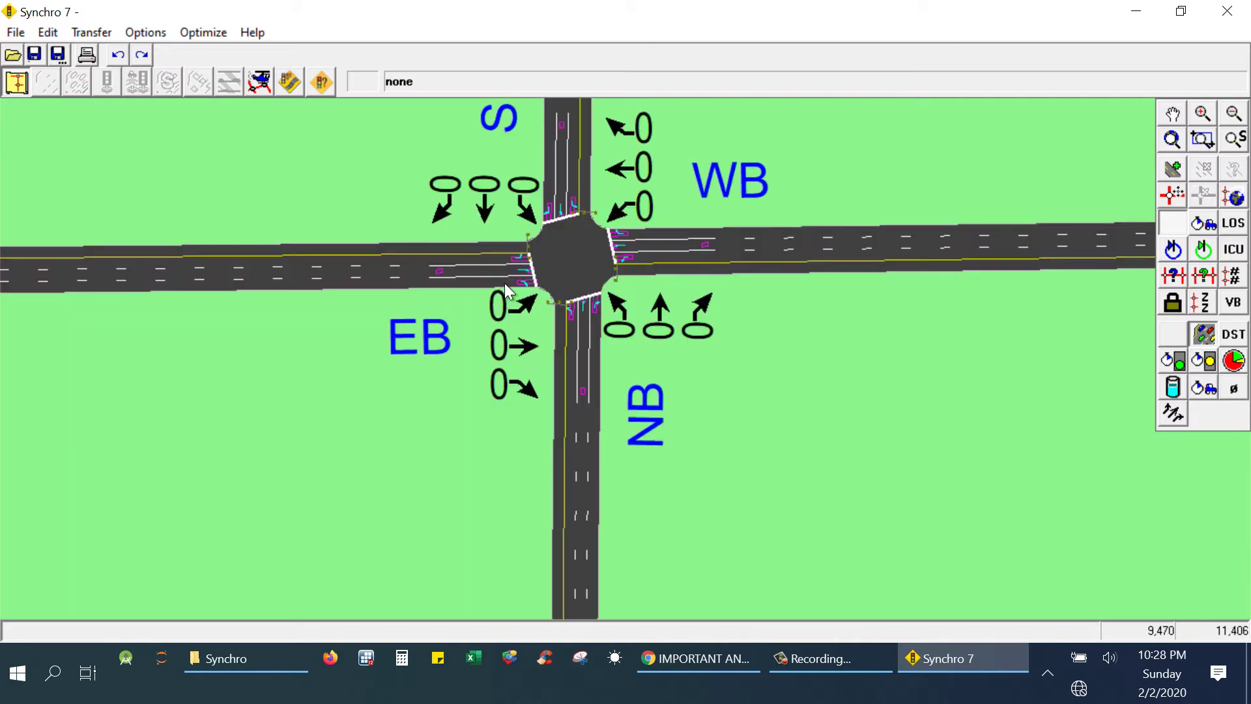
click(1172, 114)
drag(889, 182, 951, 257)
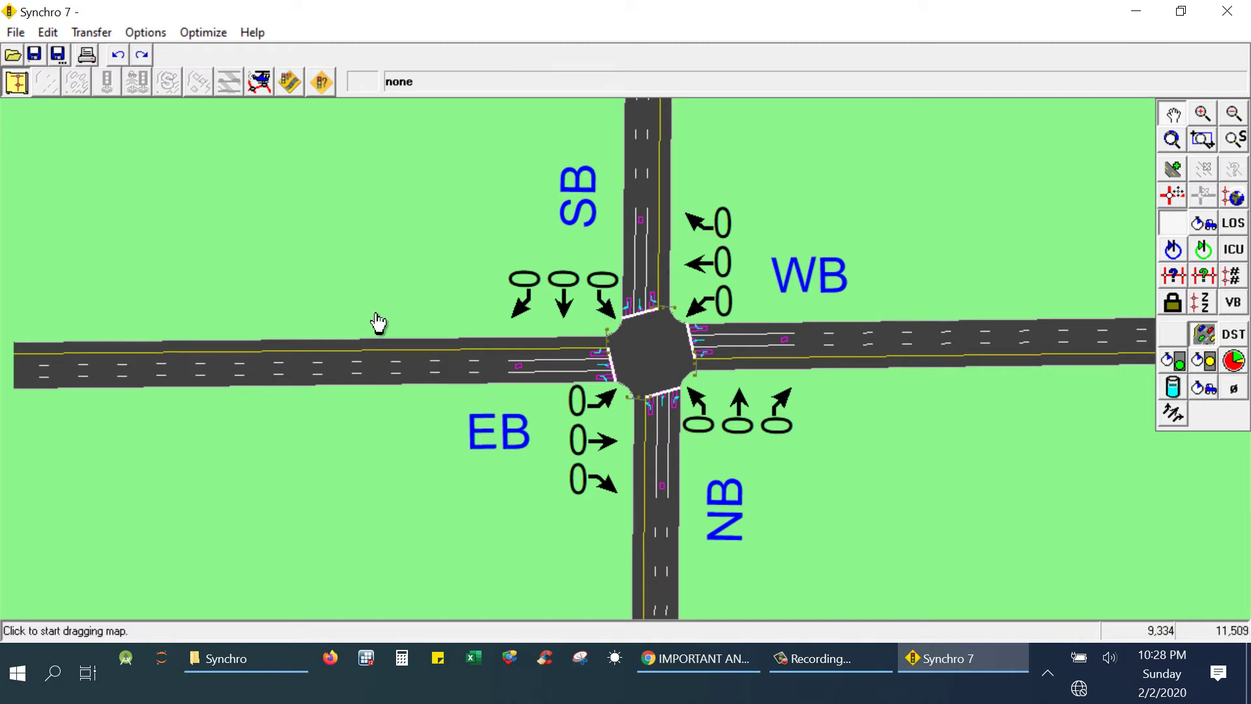
drag(382, 417, 573, 425)
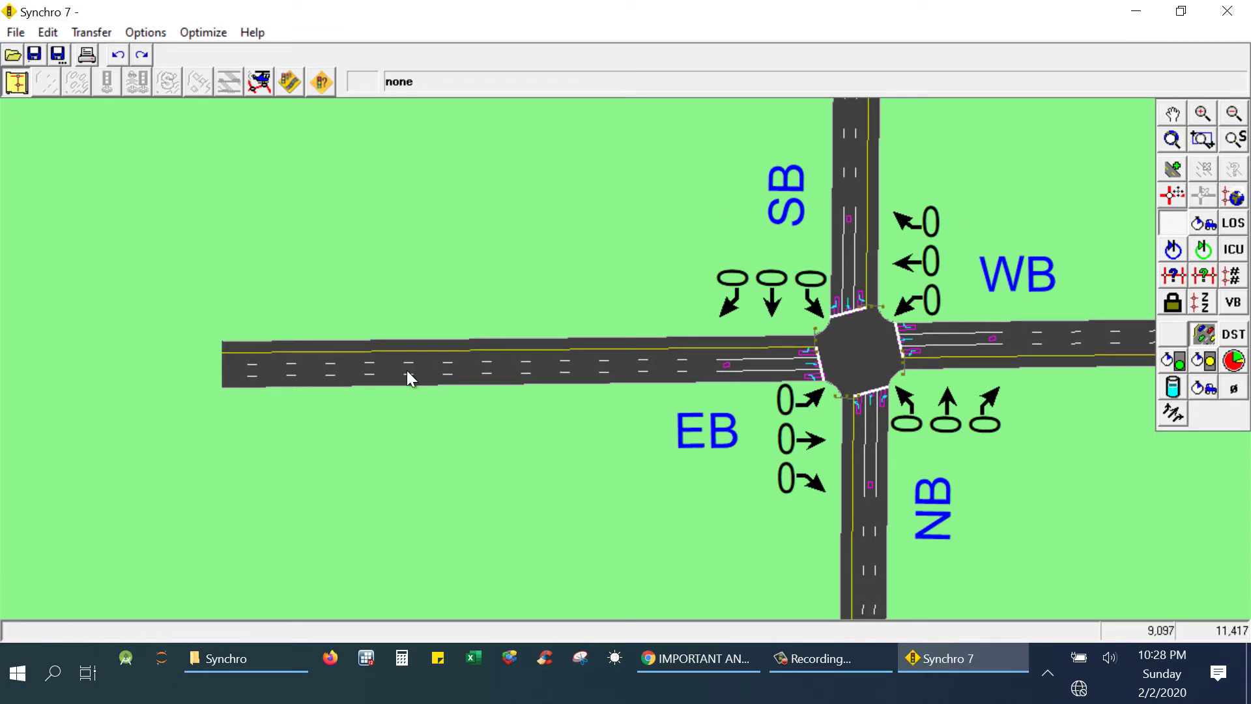
- Give the outer west and east links two through lanes each
click(333, 346)
double_click(334, 352)
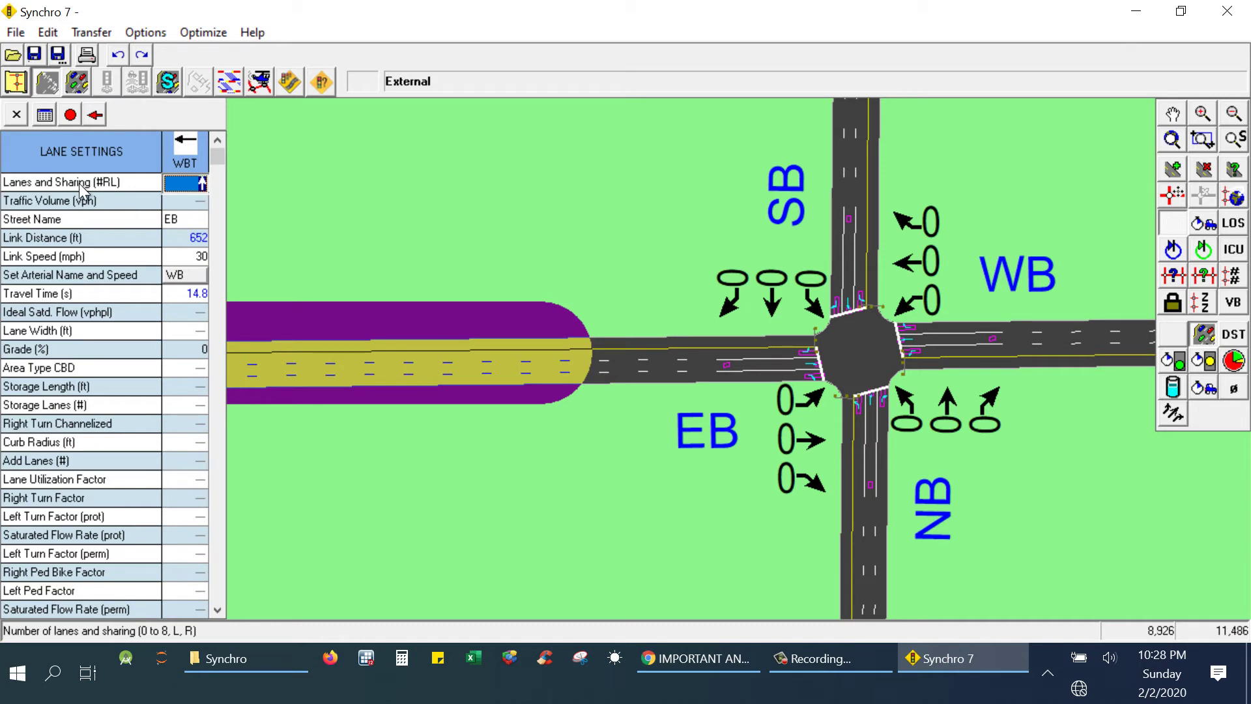
click(202, 183)
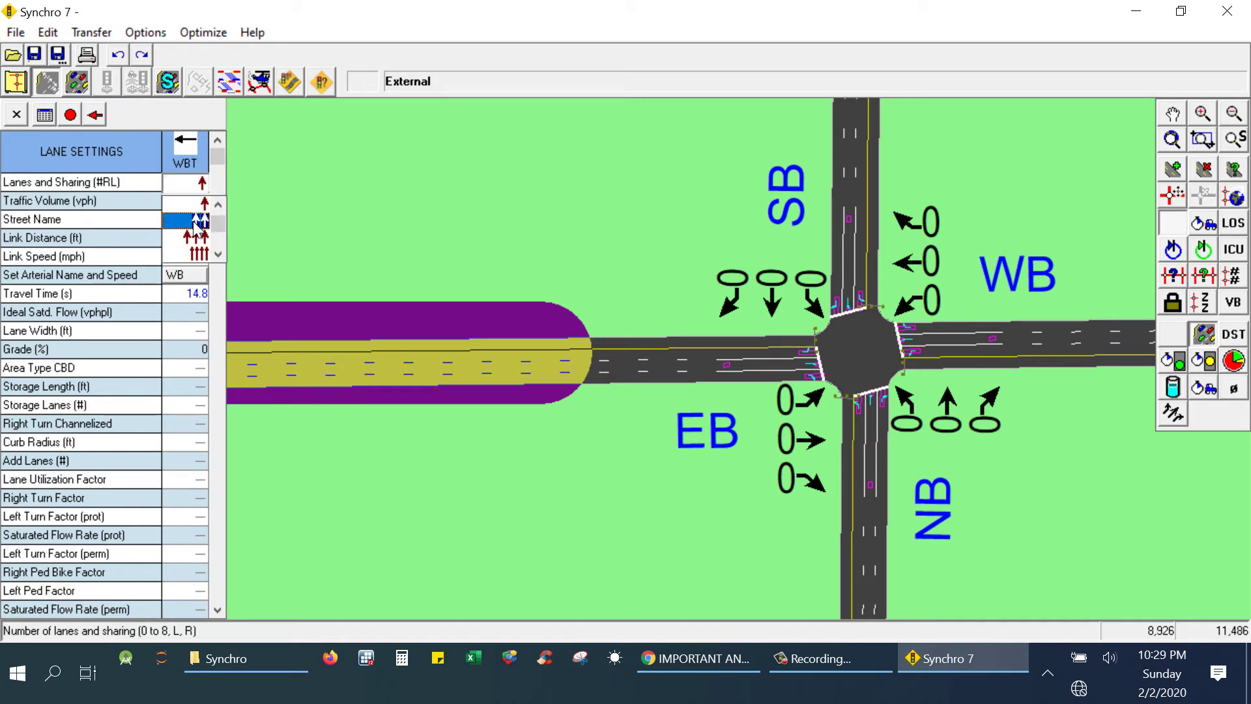
click(195, 220)
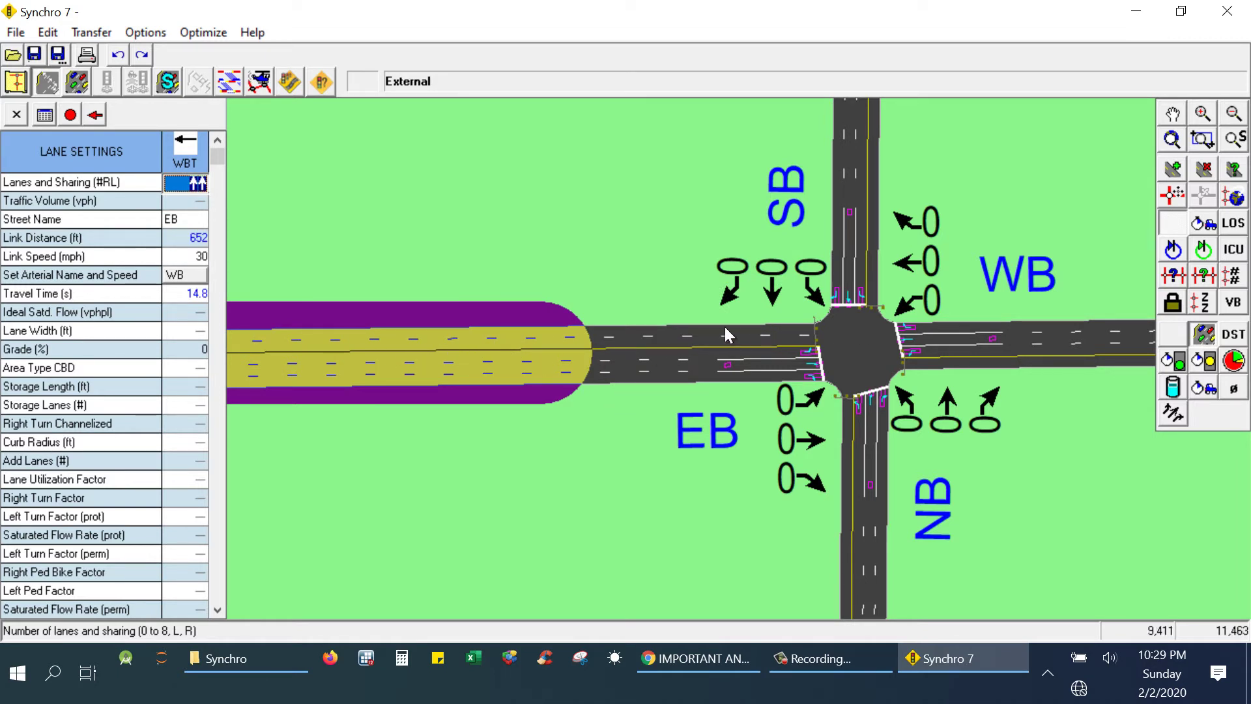
click(647, 163)
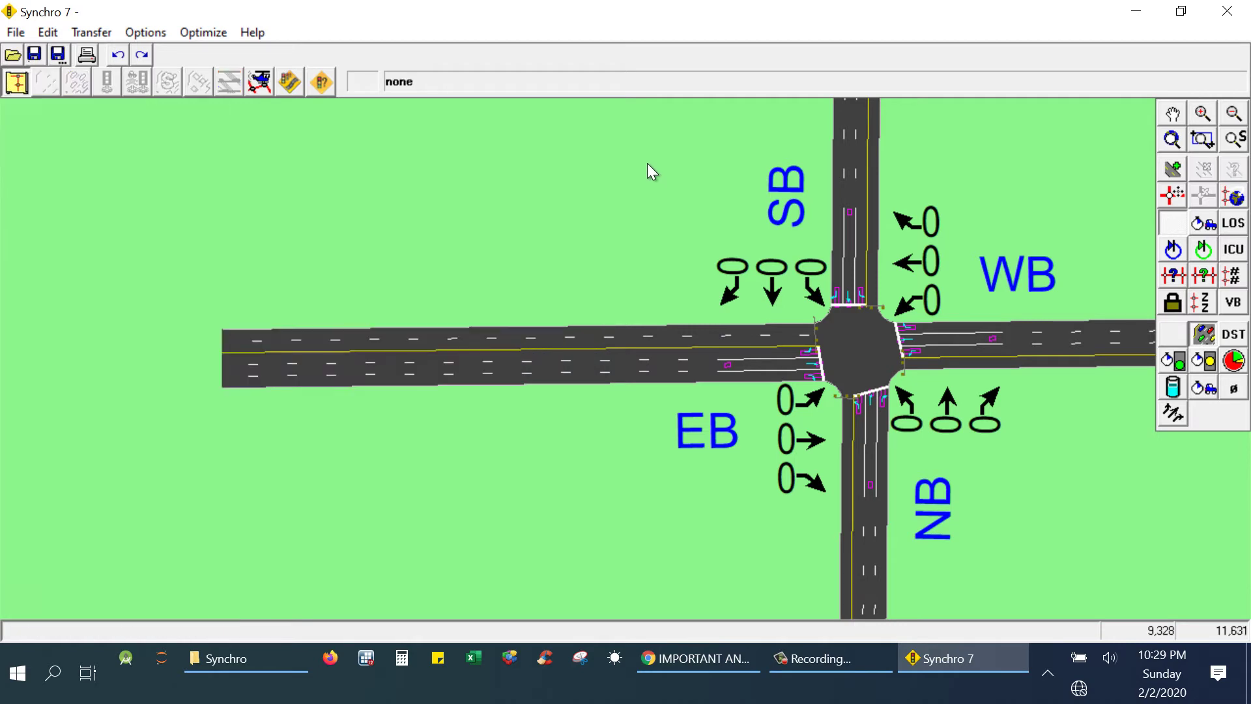
scroll(534, 271, up, 2)
scroll(534, 271, down, 4)
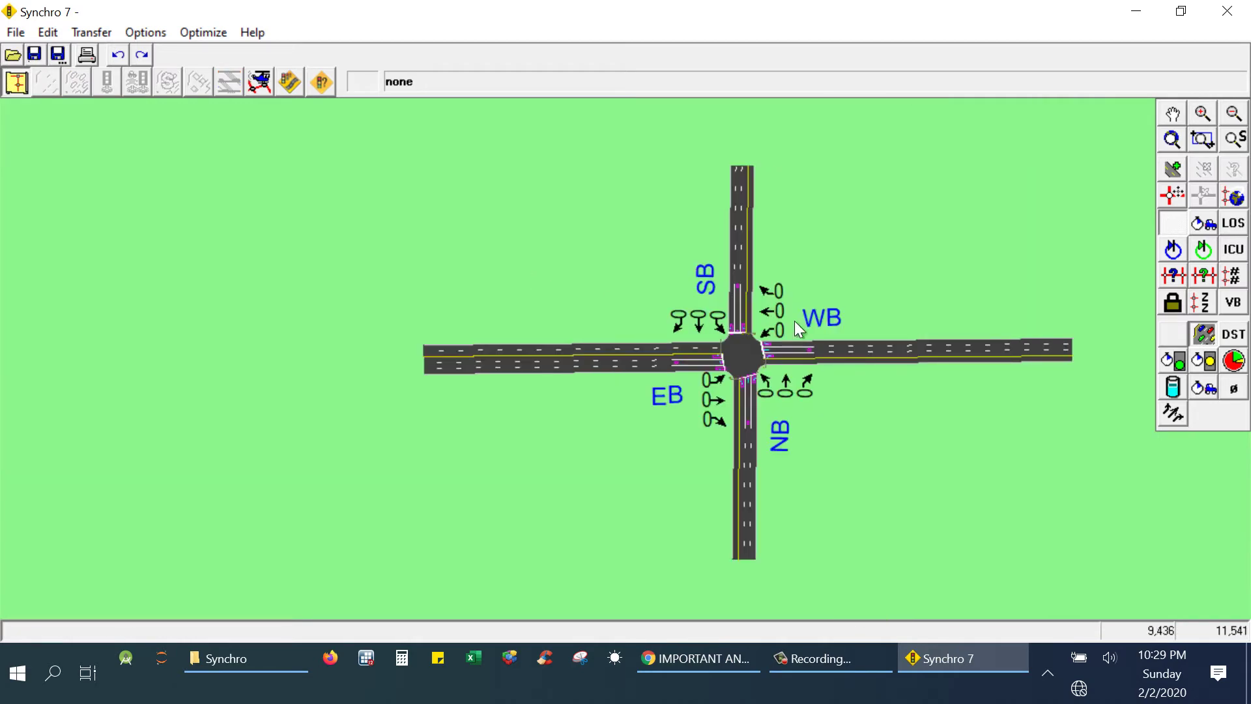
double_click(999, 360)
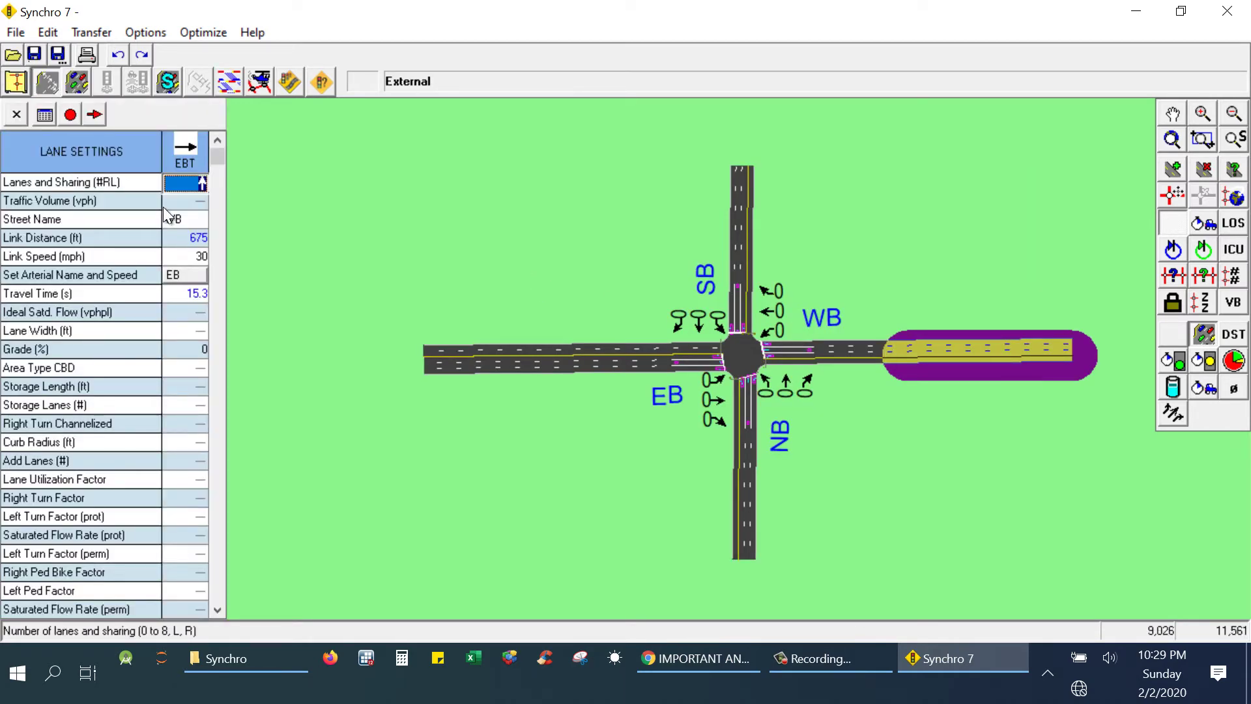
click(203, 183)
click(193, 226)
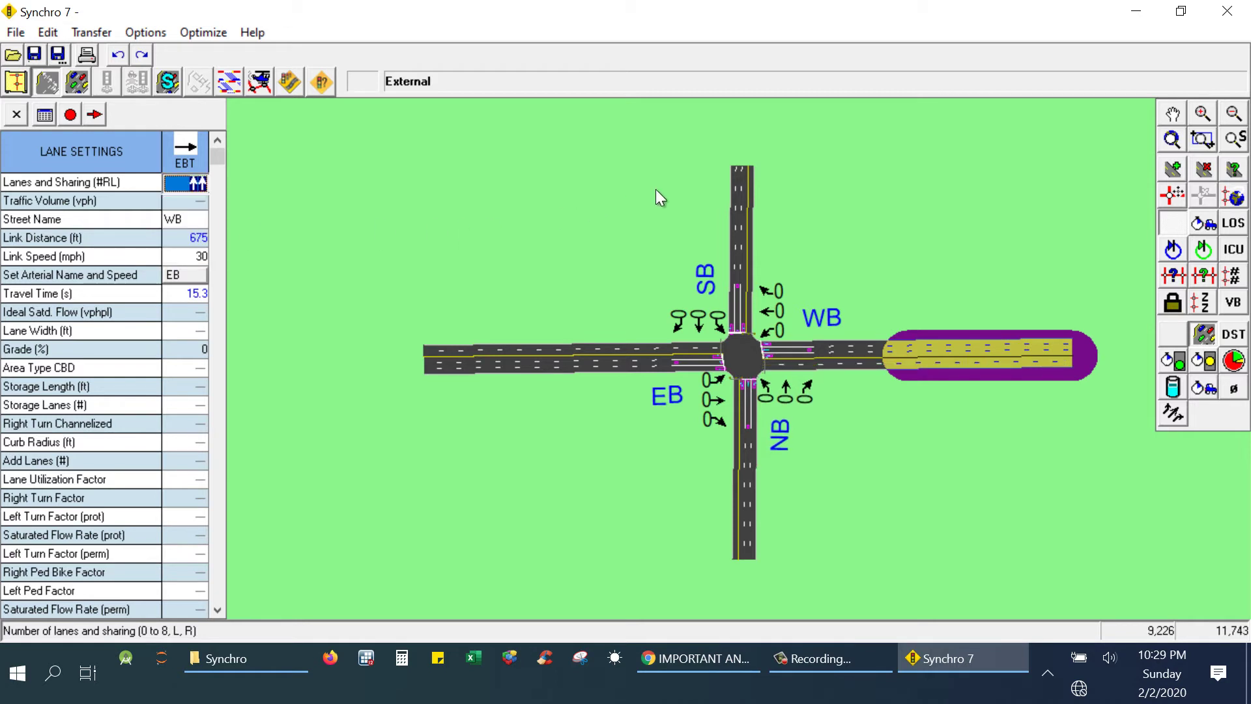
- Give the outer north link two through lanes and close Lane Settings
click(755, 189)
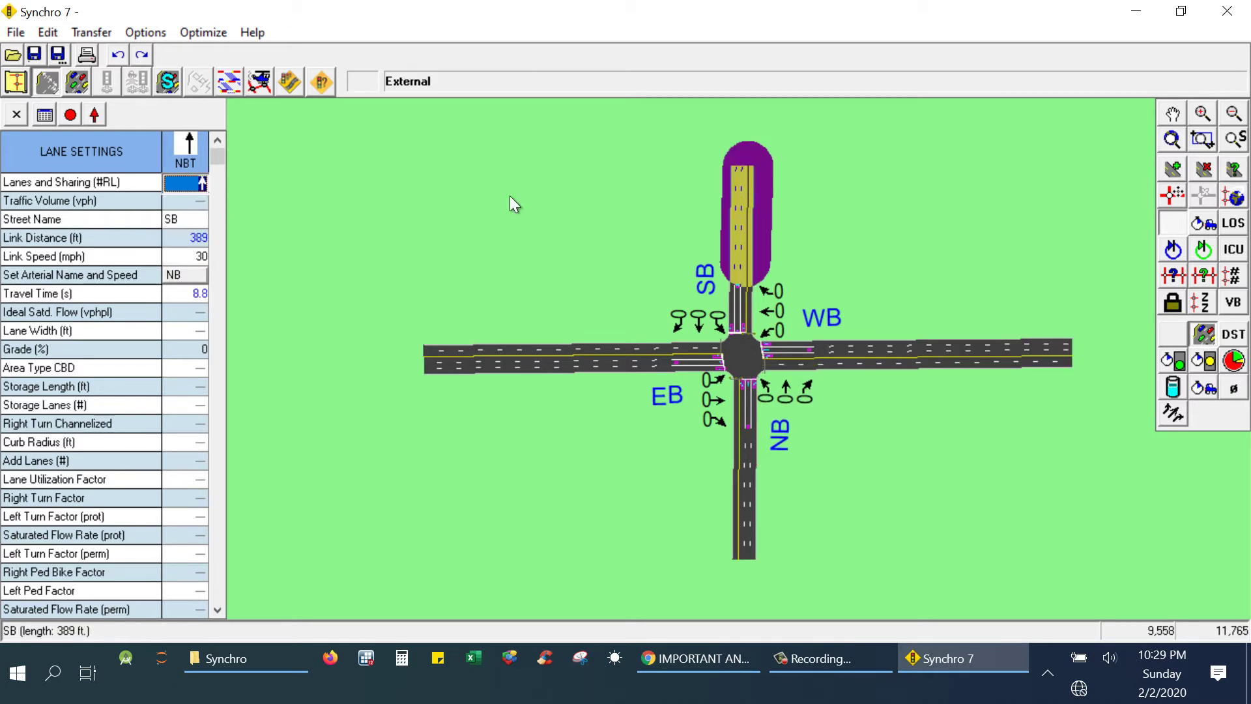
click(202, 184)
click(188, 221)
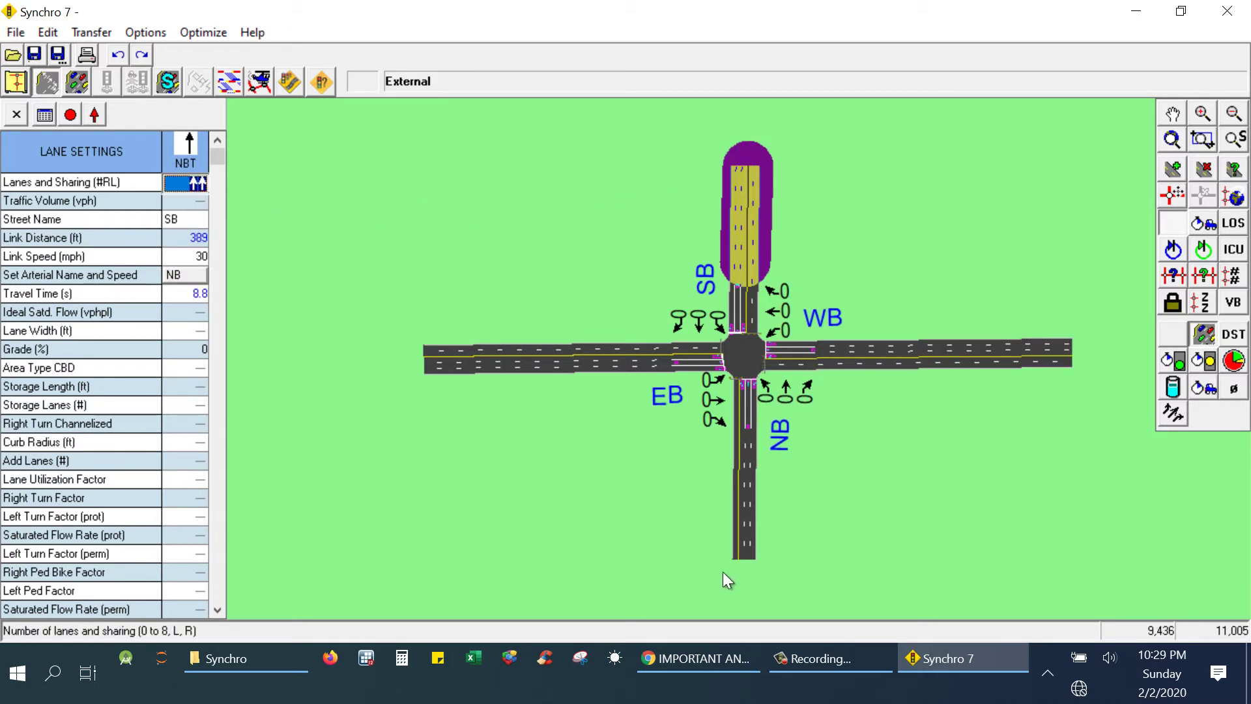
click(734, 523)
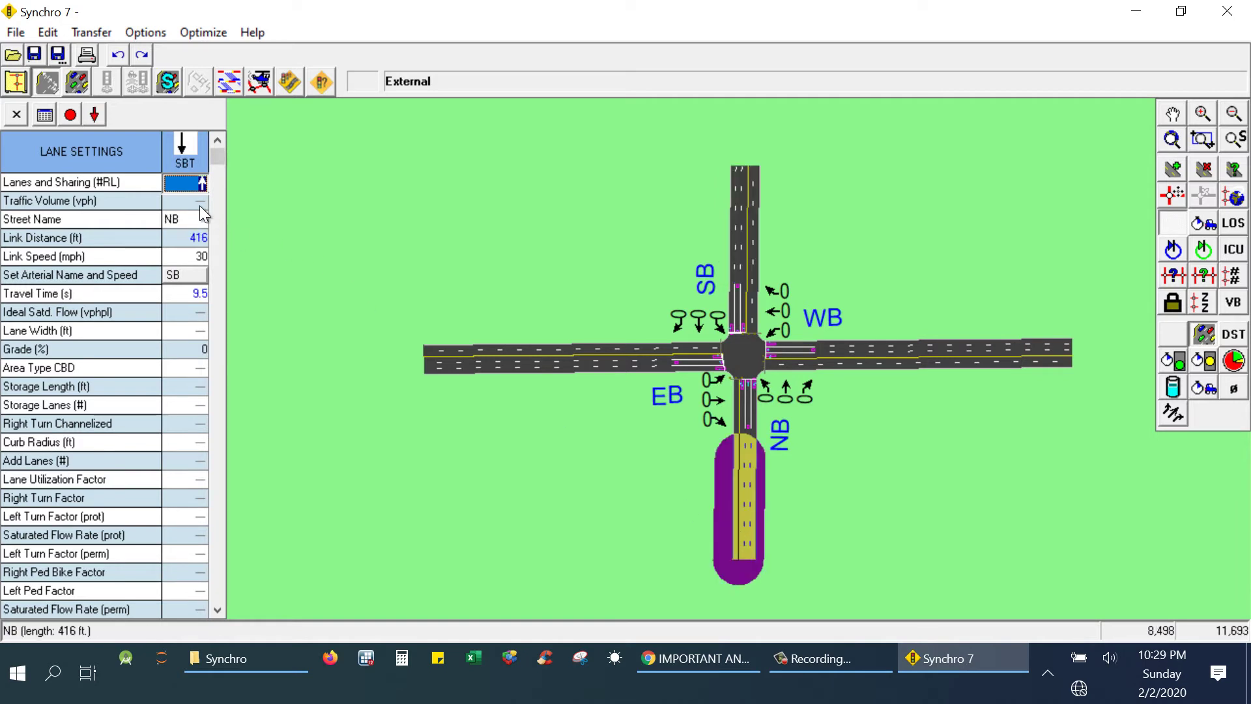
click(329, 223)
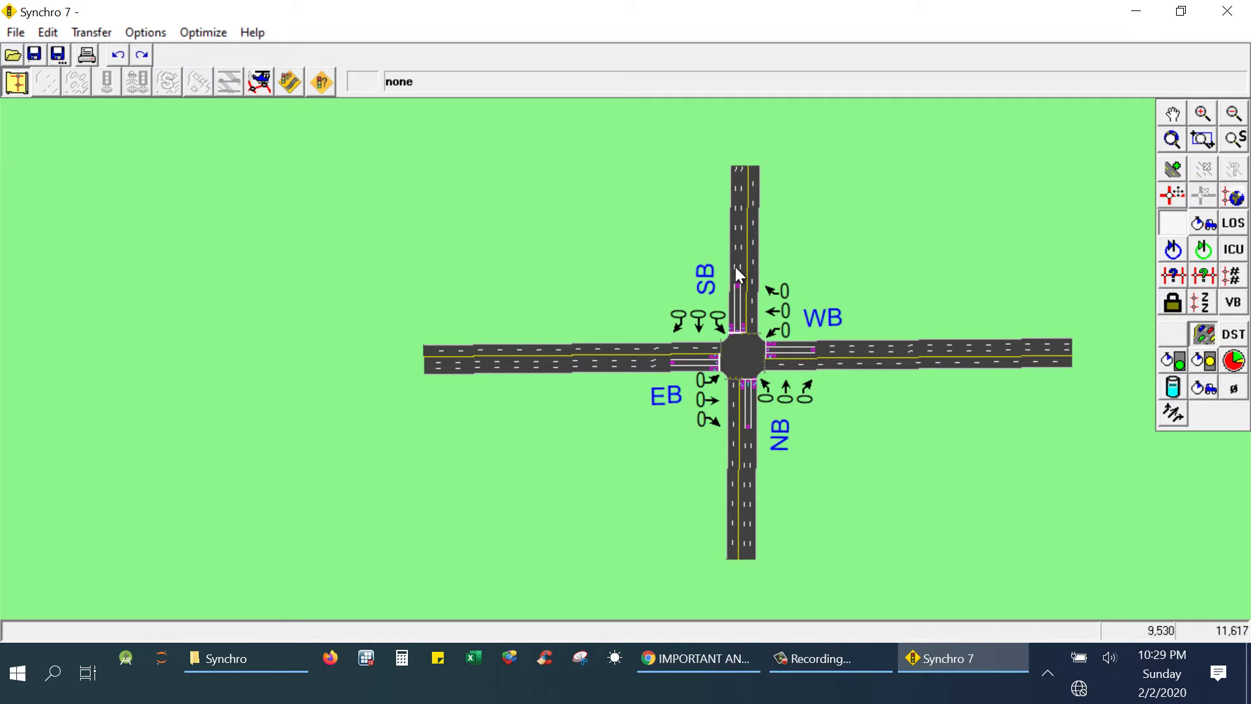
scroll(721, 350, up, 4)
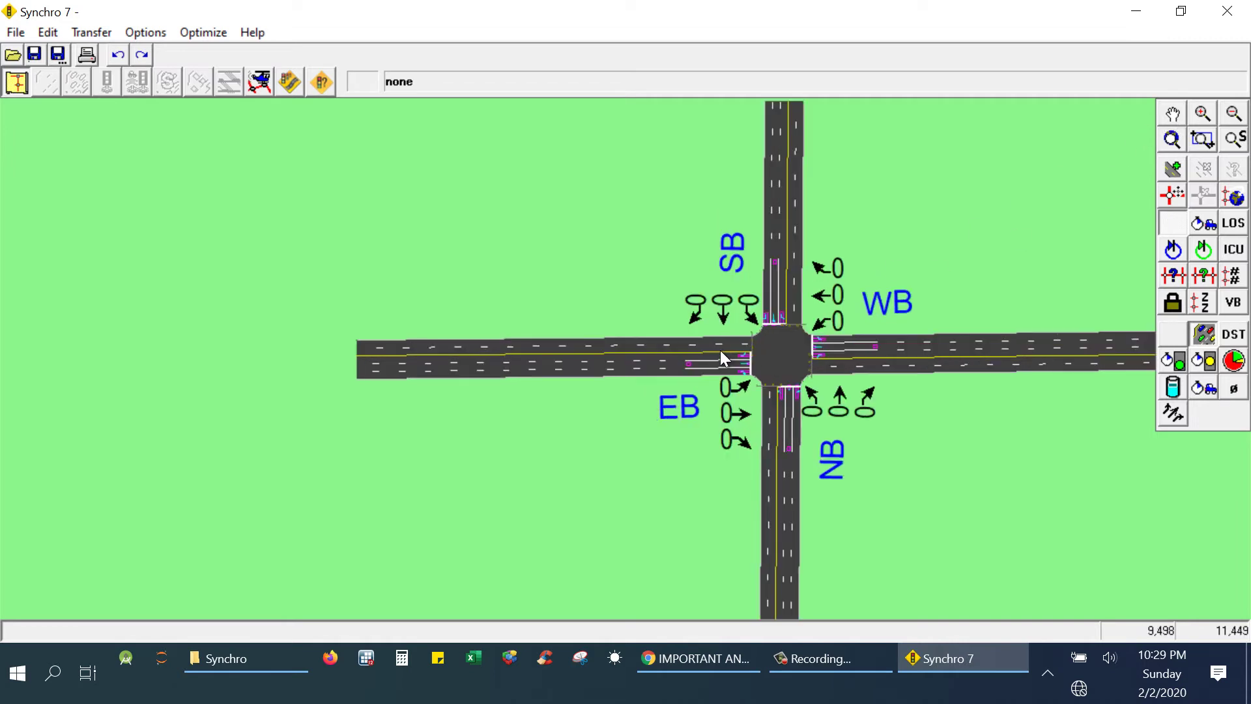
scroll(721, 350, down, 2)
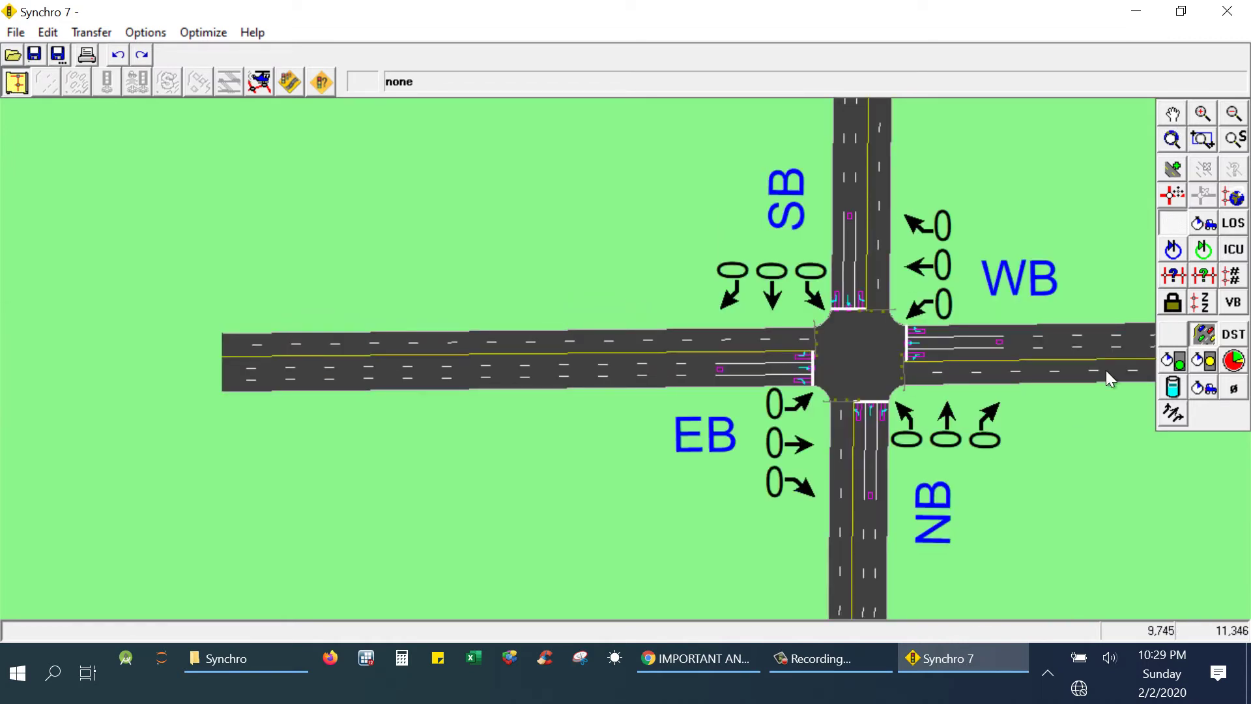
click(1173, 114)
drag(1039, 404, 816, 388)
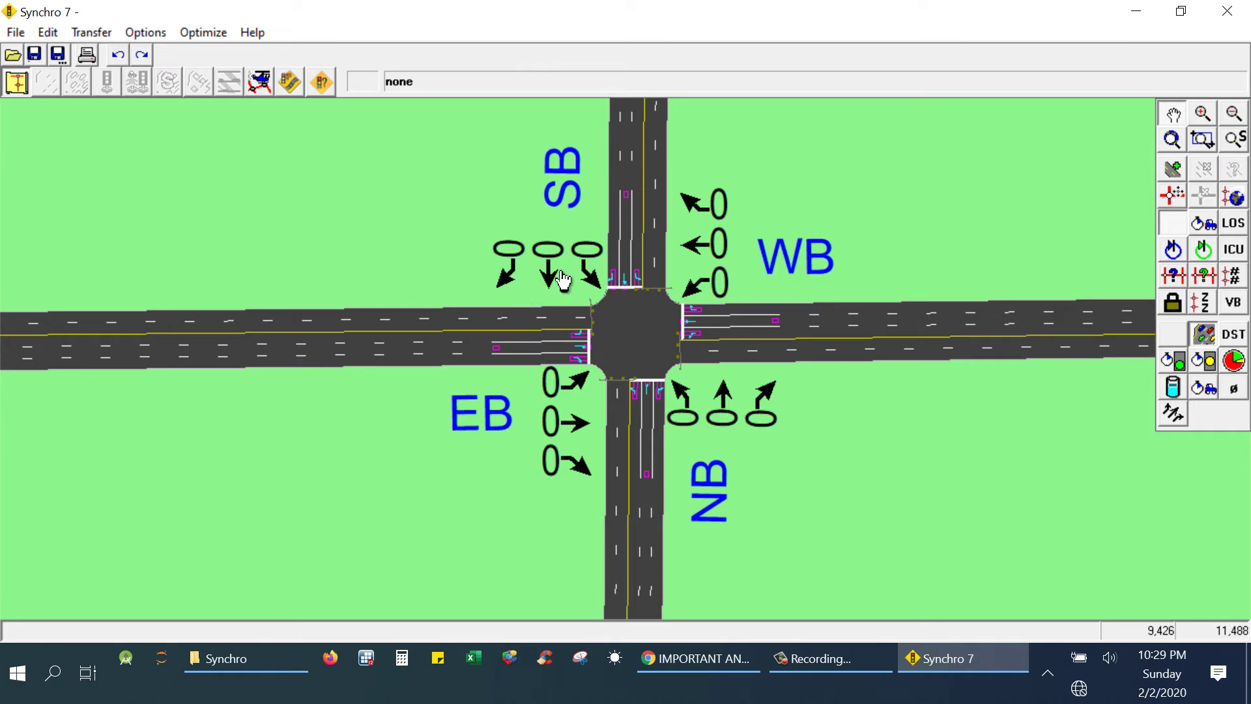
- Resize the Synchro window to the right side and frame the whole intersection map
click(1180, 14)
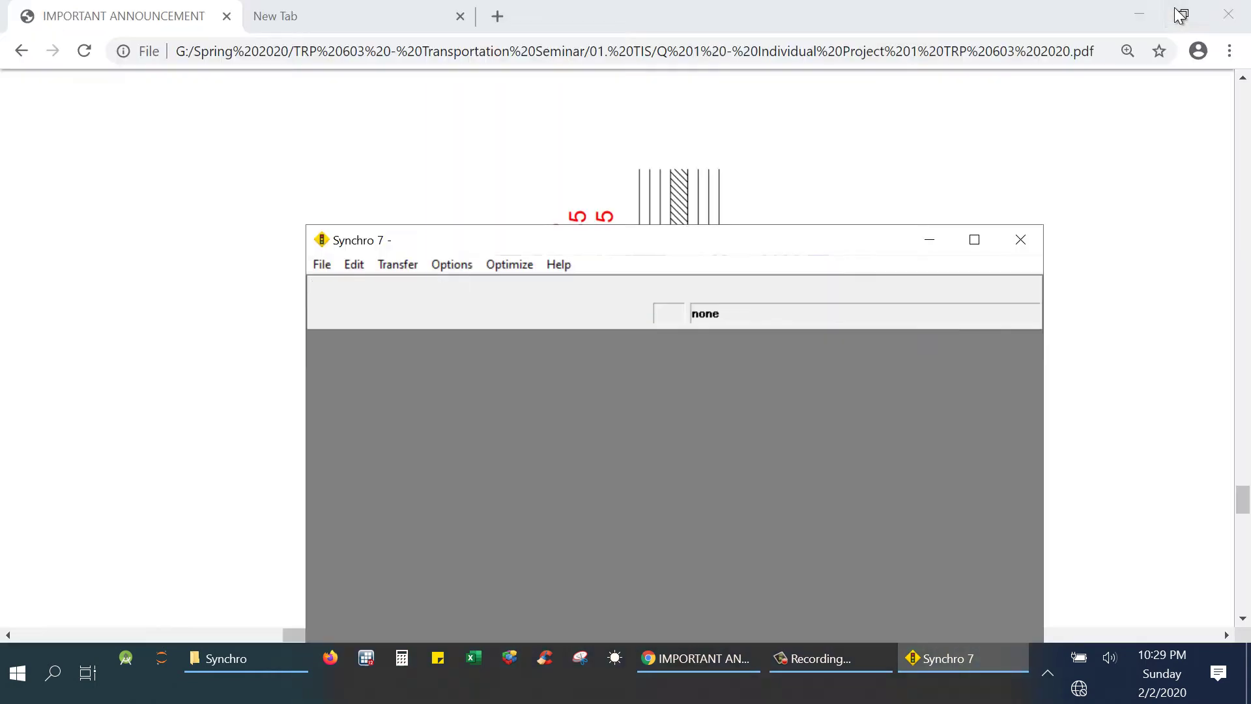
drag(773, 240, 971, 18)
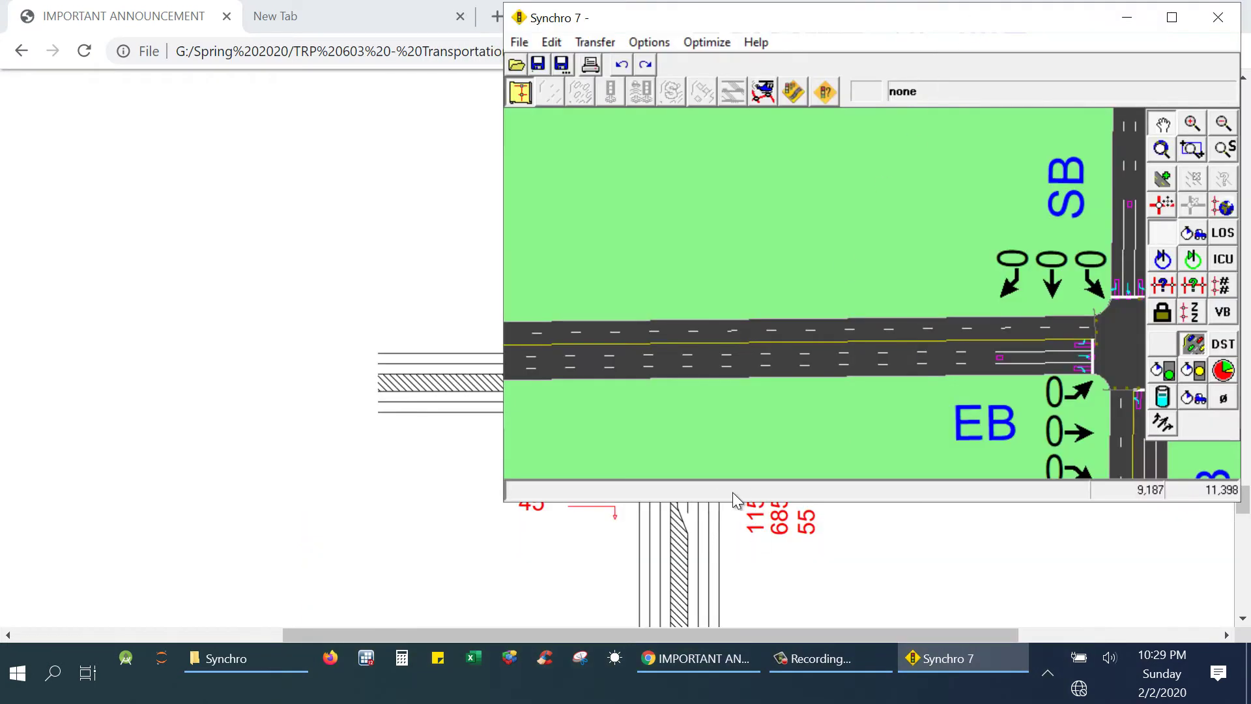
drag(753, 505, 761, 627)
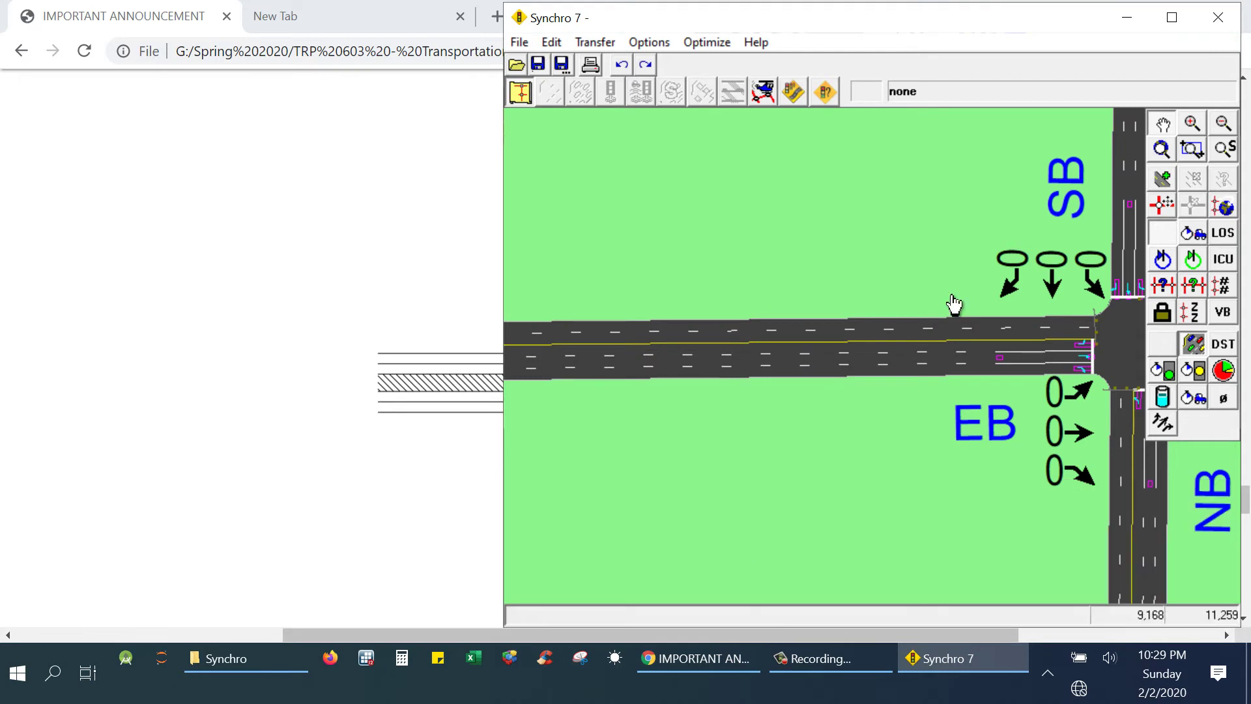
click(1157, 127)
scroll(851, 246, up, 1)
scroll(841, 247, down, 2)
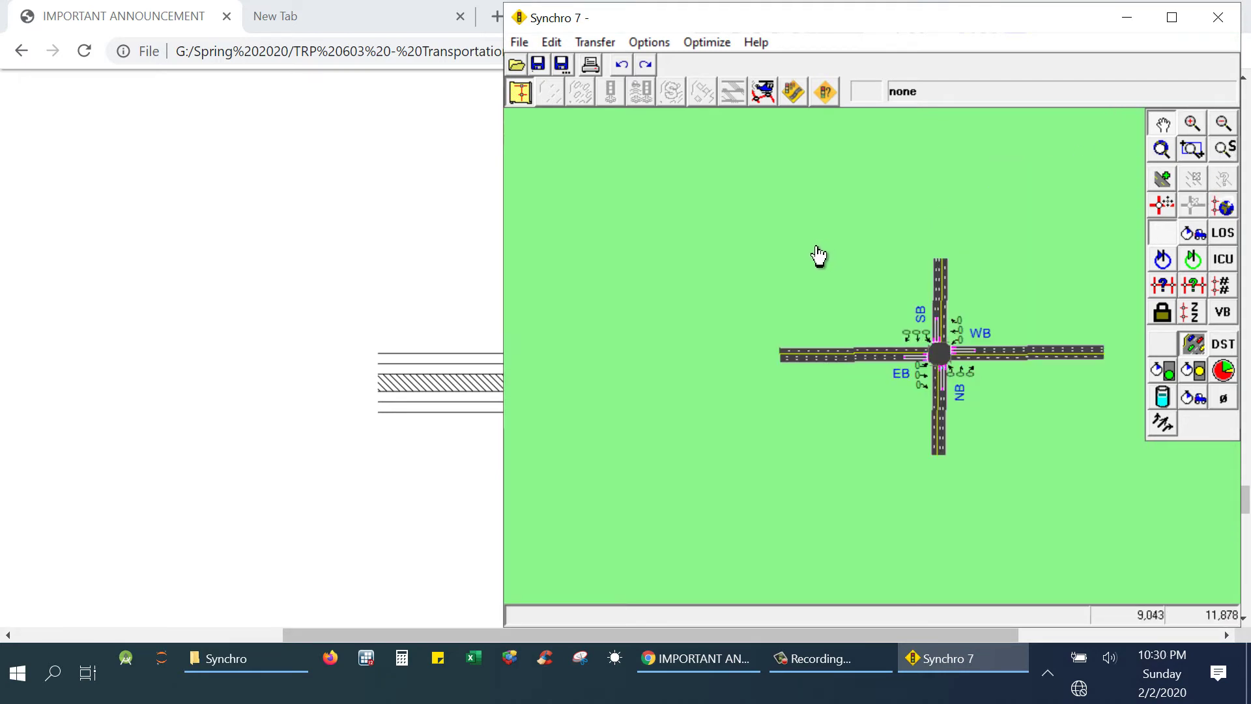
scroll(817, 256, up, 1)
scroll(816, 256, up, 1)
scroll(816, 257, down, 2)
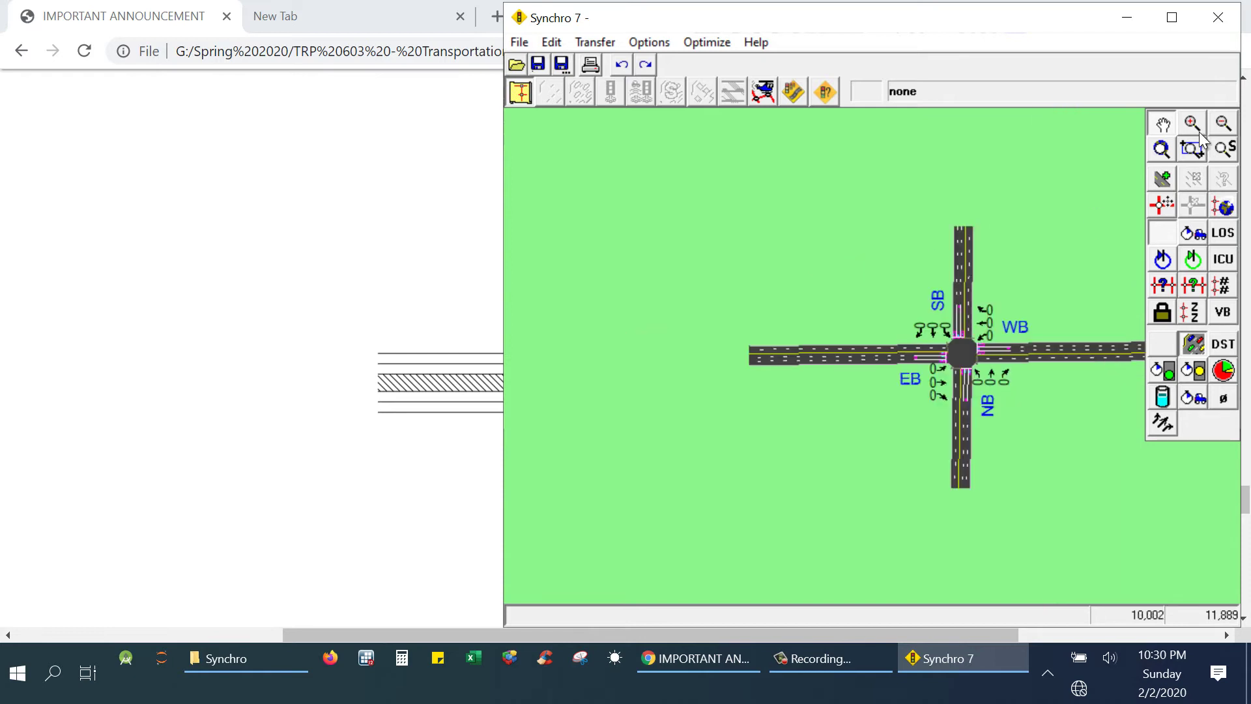
click(1151, 125)
drag(1053, 453, 1082, 400)
- Place the PDF on the left half showing intersection A's turning volumes beside Synchro
click(313, 173)
click(1203, 13)
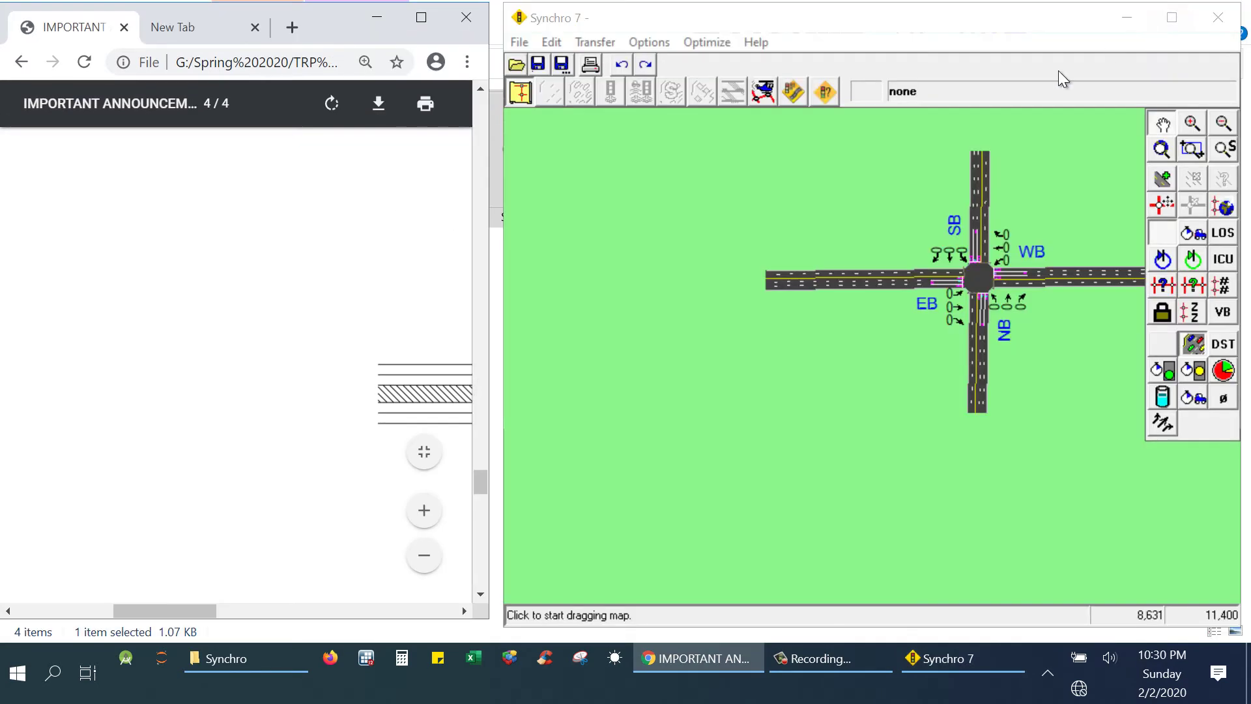
drag(204, 613, 303, 610)
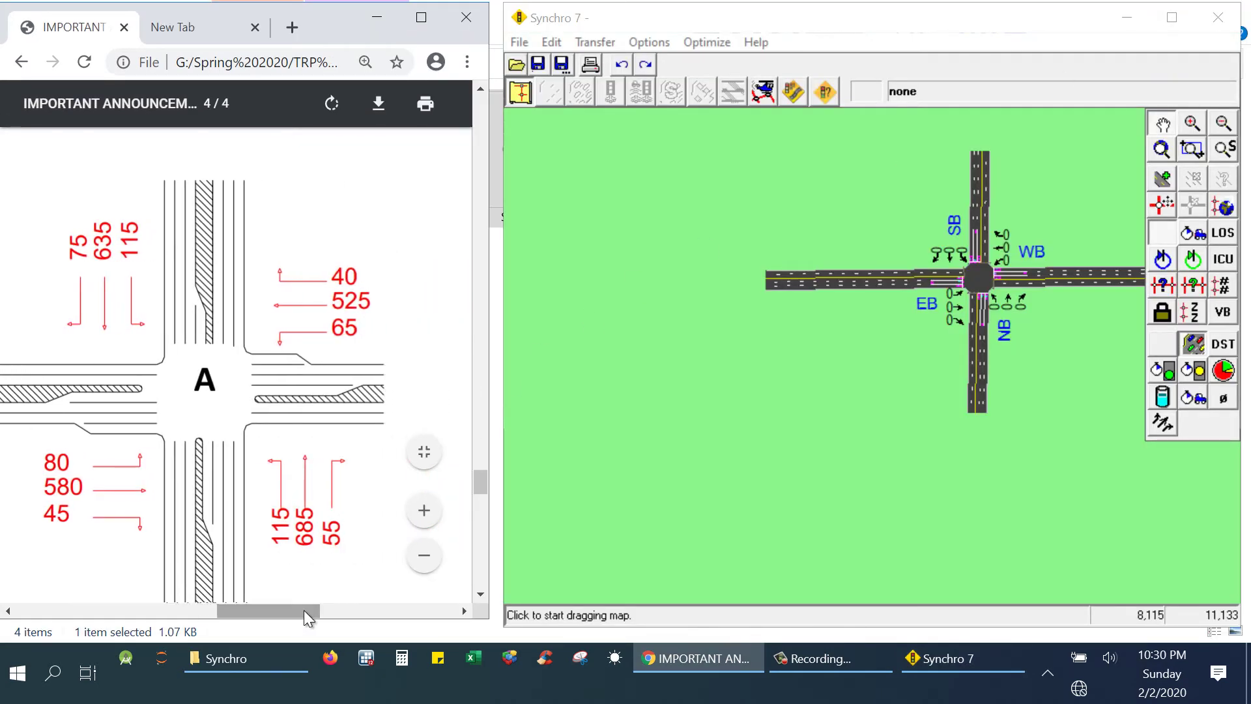
click(1165, 127)
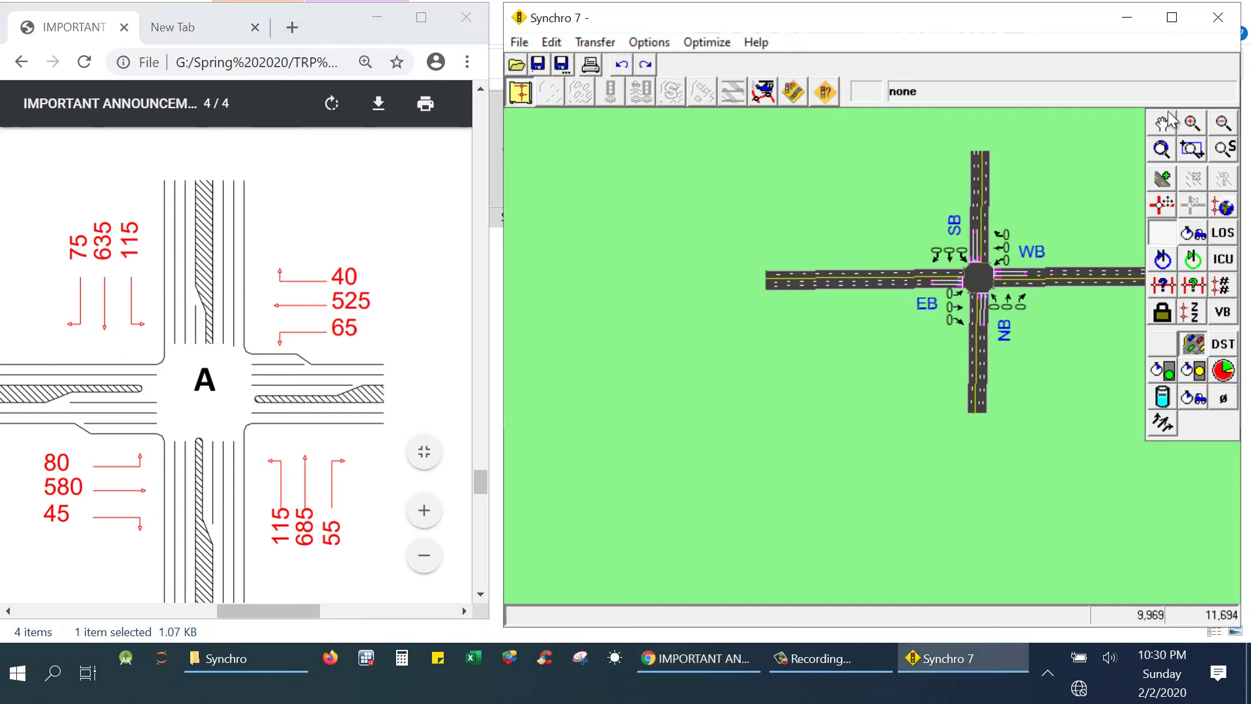
- Fill the NBL, NBT and NBR Traffic Volume cells with 115, 685 and 55
double_click(996, 309)
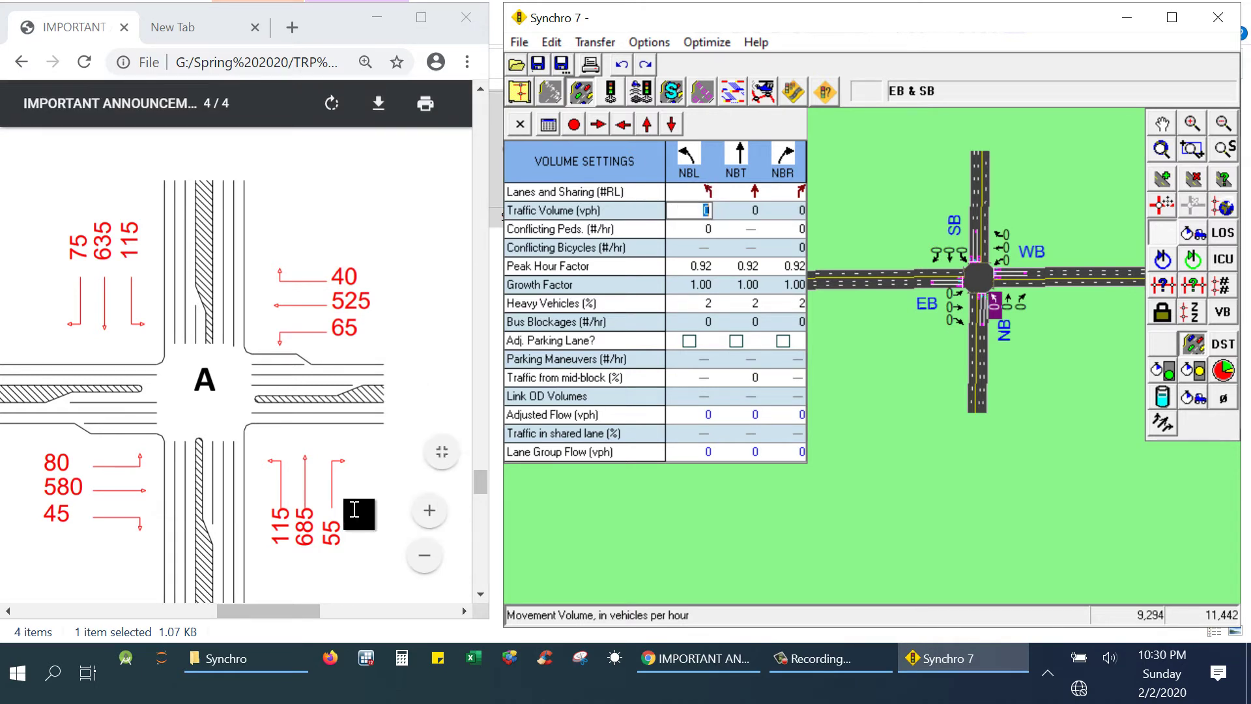
text(1)
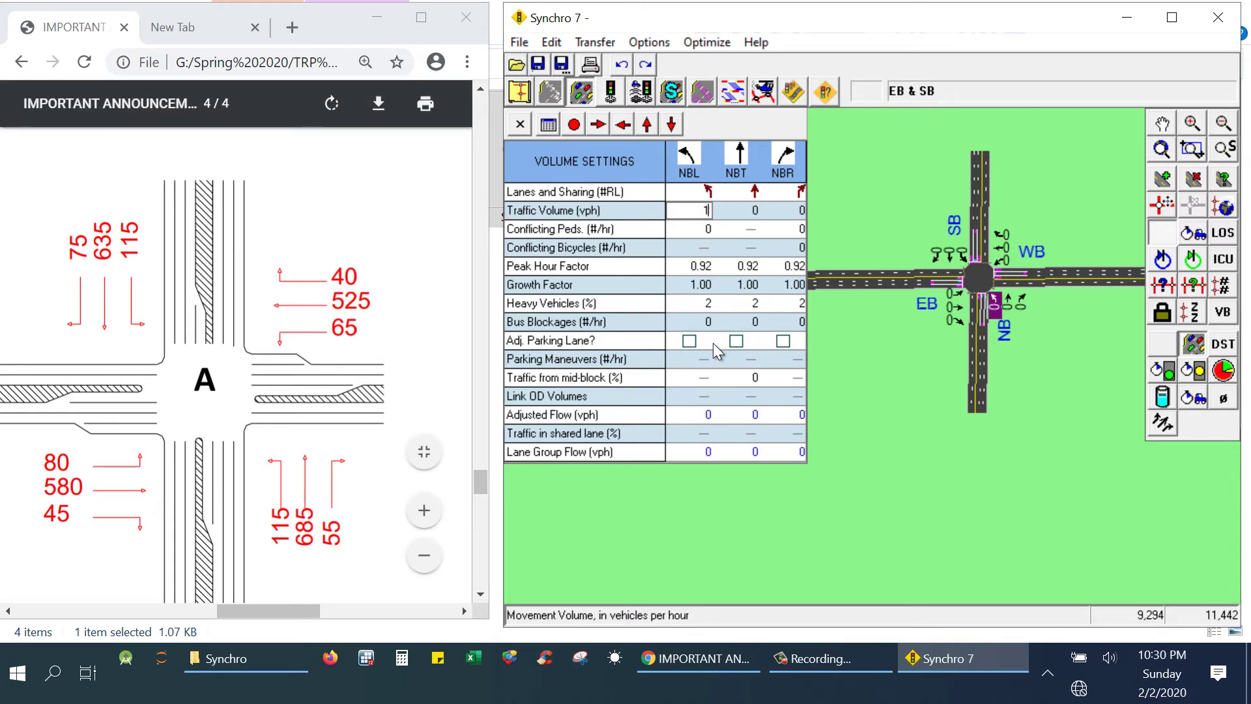
text(15)
click(746, 210)
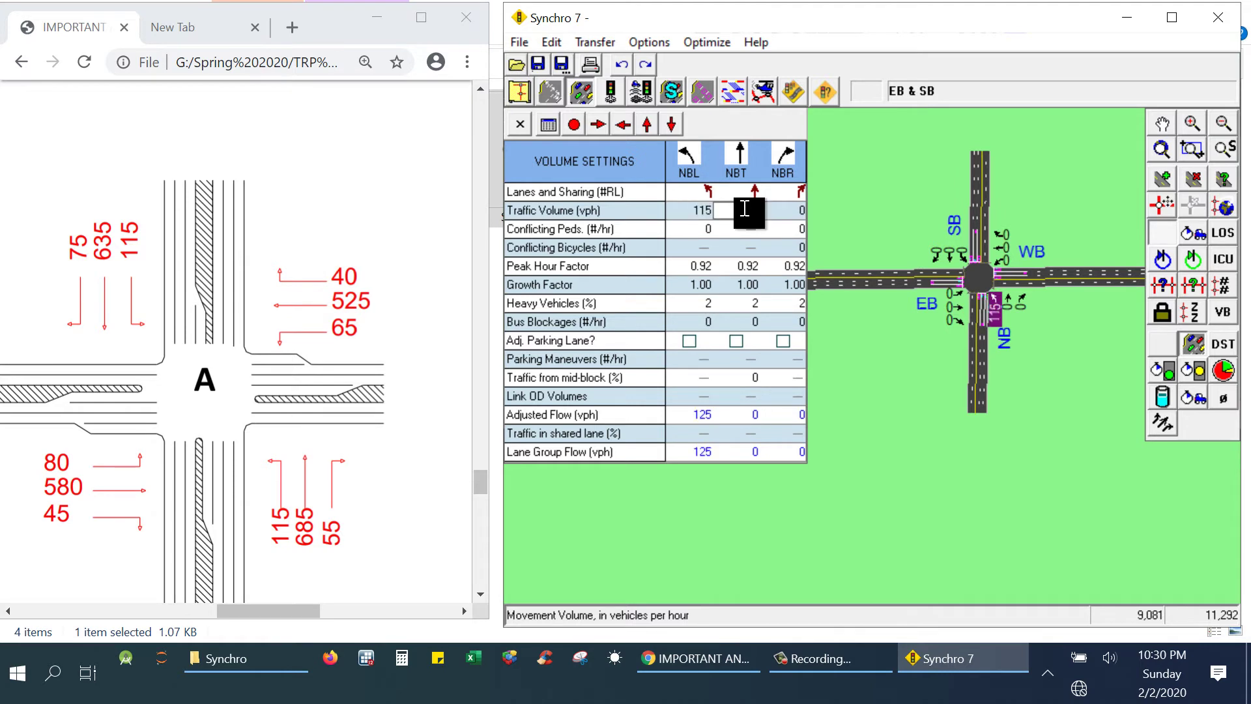
text(685)
click(796, 213)
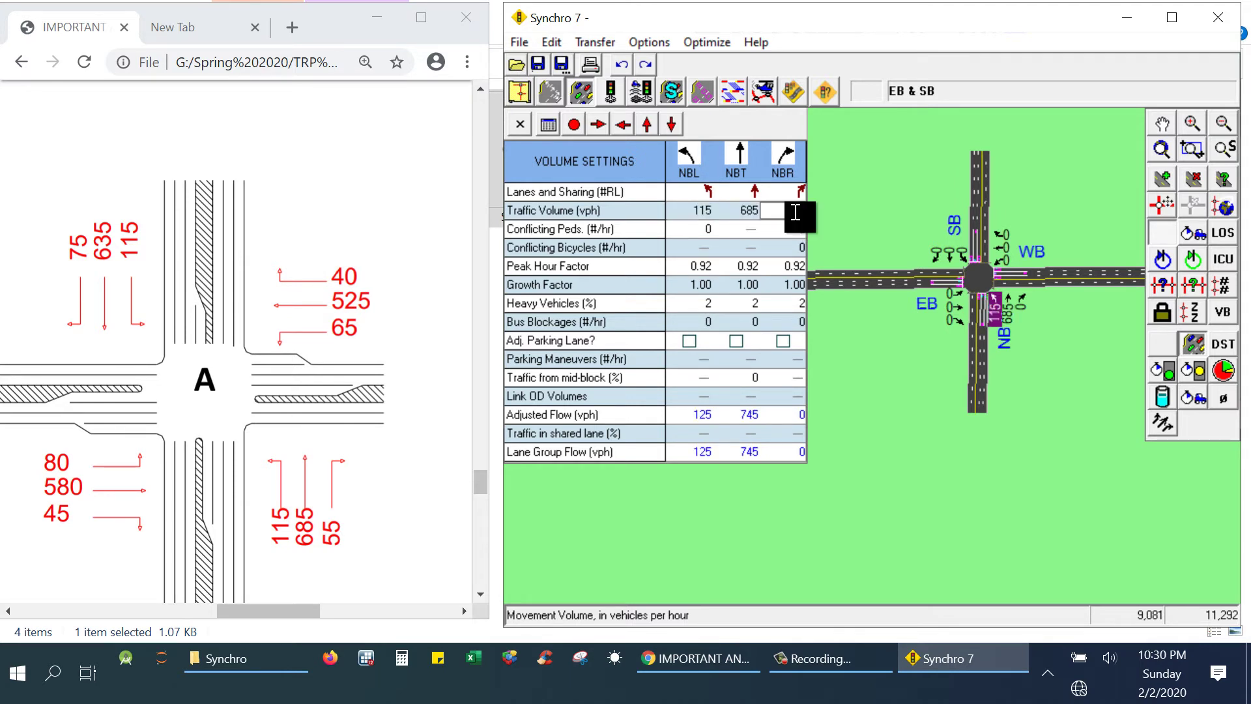
text(55)
click(1035, 252)
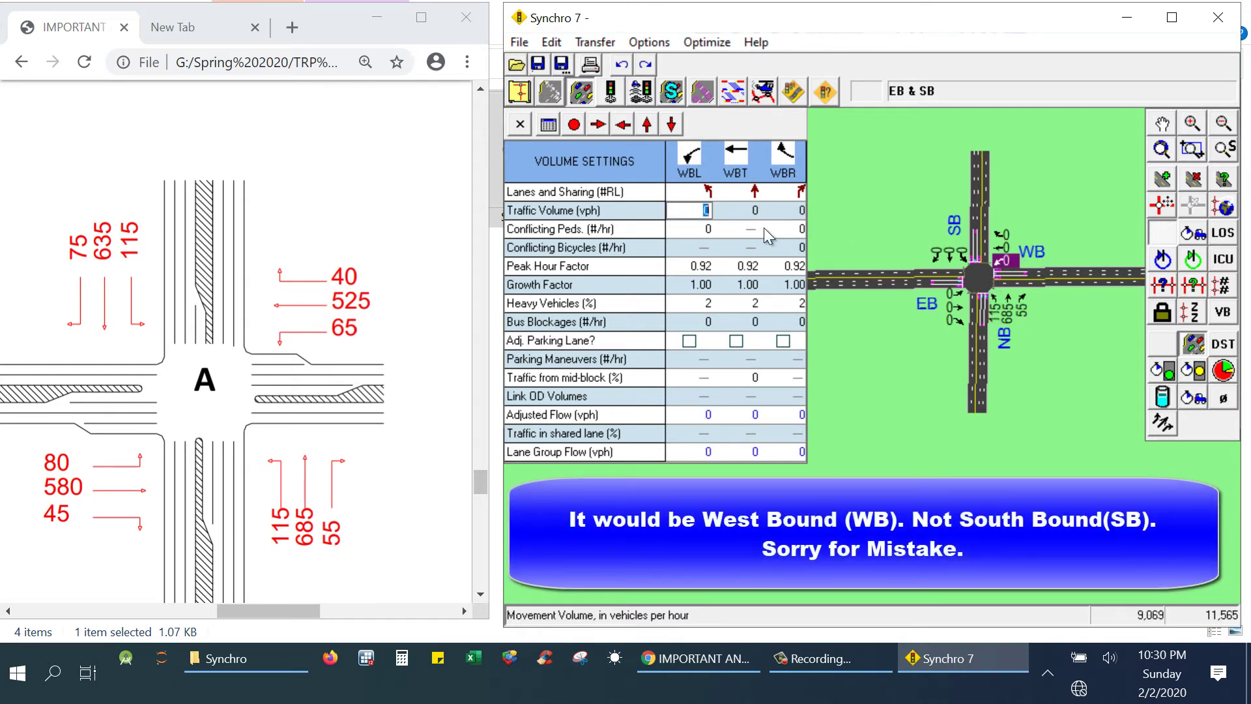
- Enter WBL 65, WBT 525, WBR 40, then set the southbound left volume to 75
text(65)
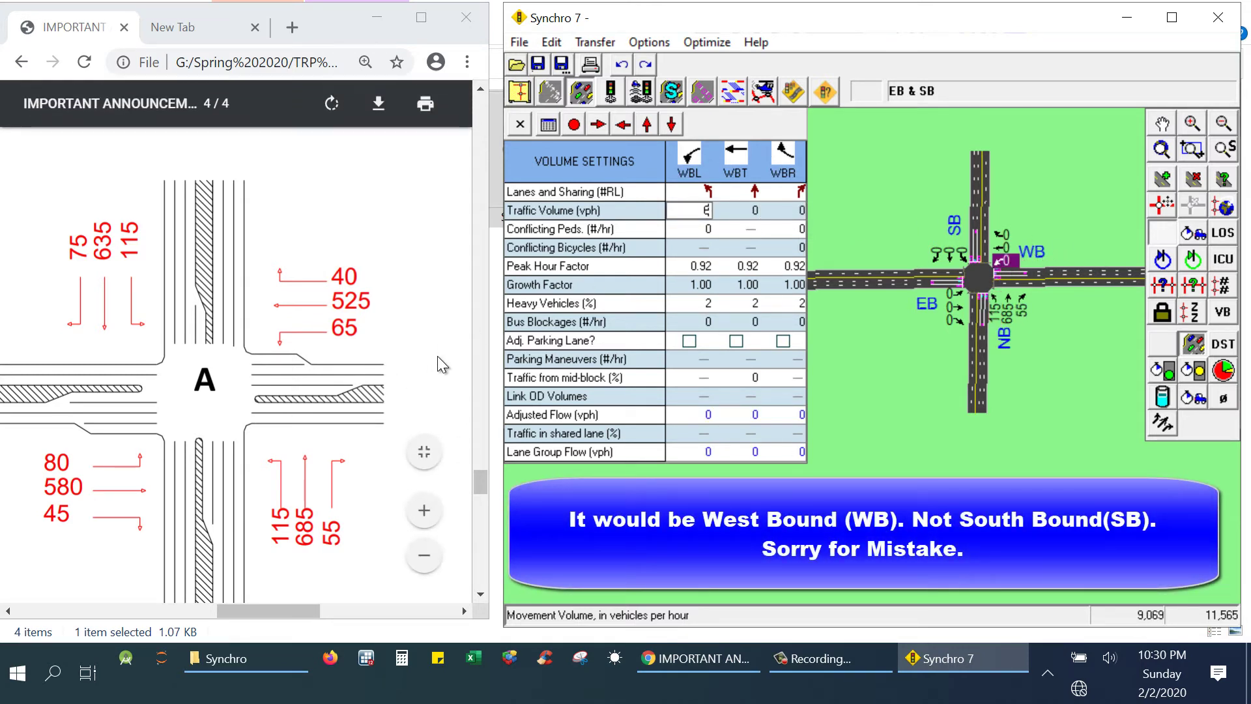
click(749, 212)
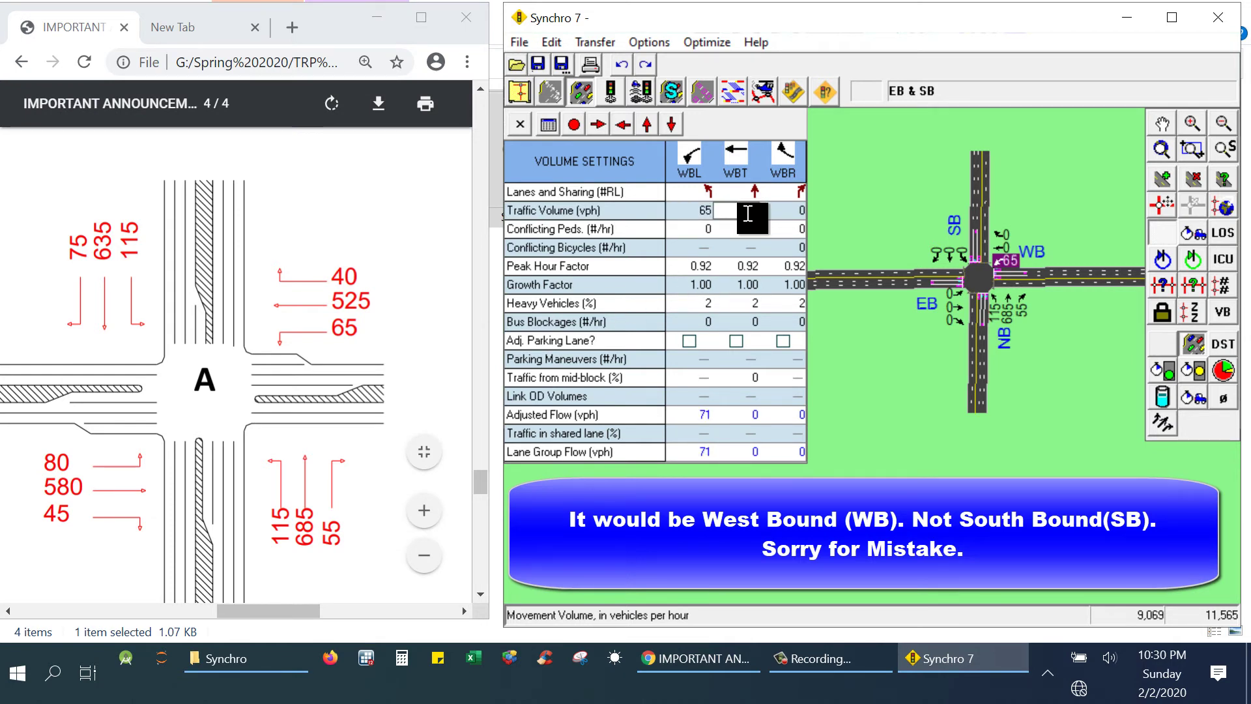
text(525)
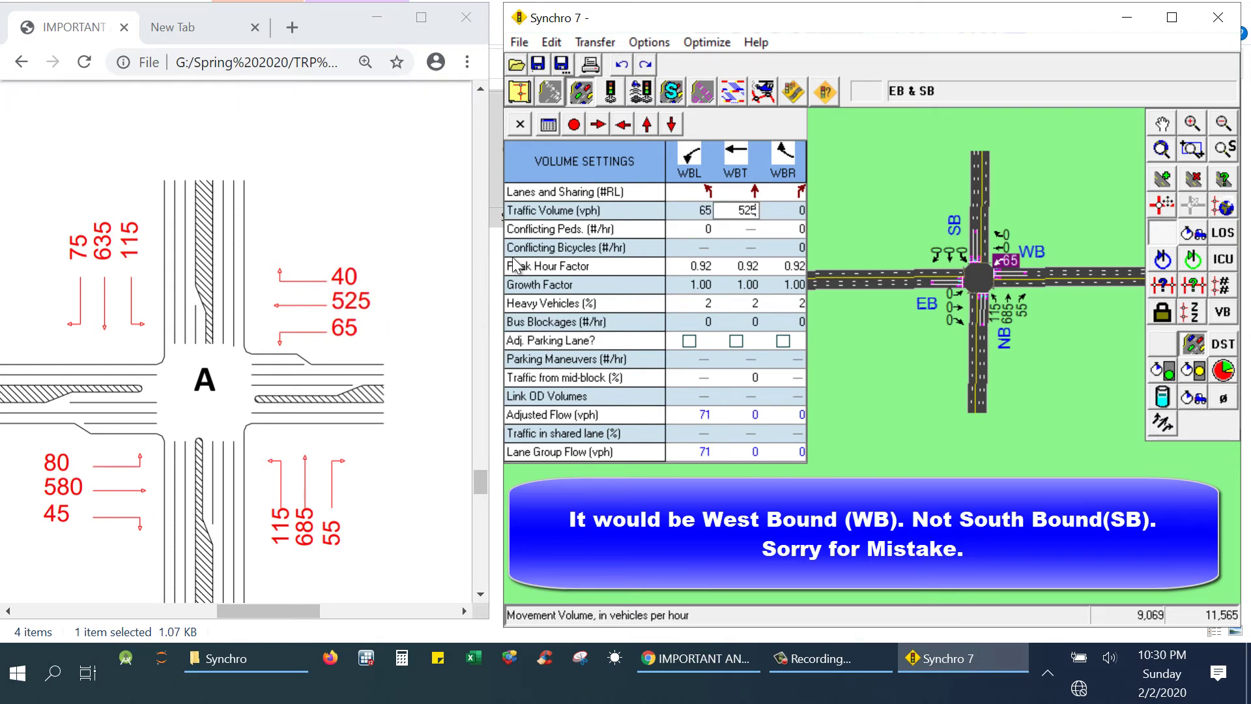
click(781, 213)
text(40)
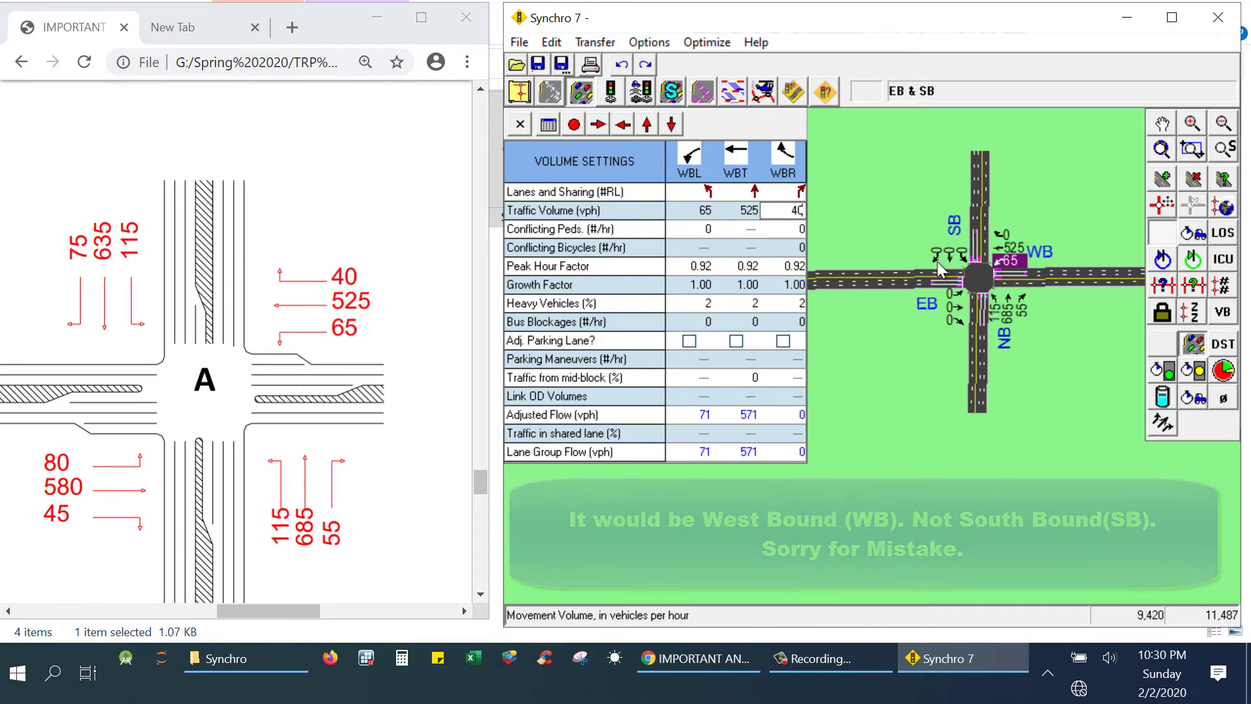
click(937, 260)
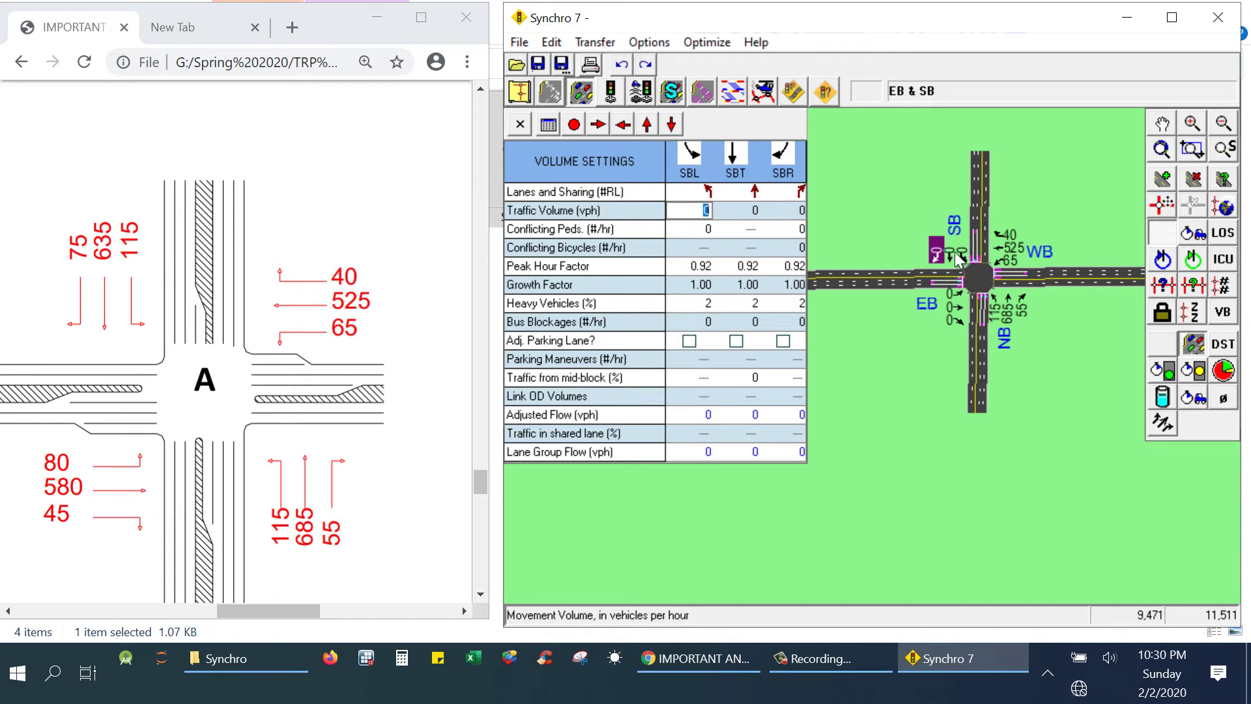
text(75)
key(Return)
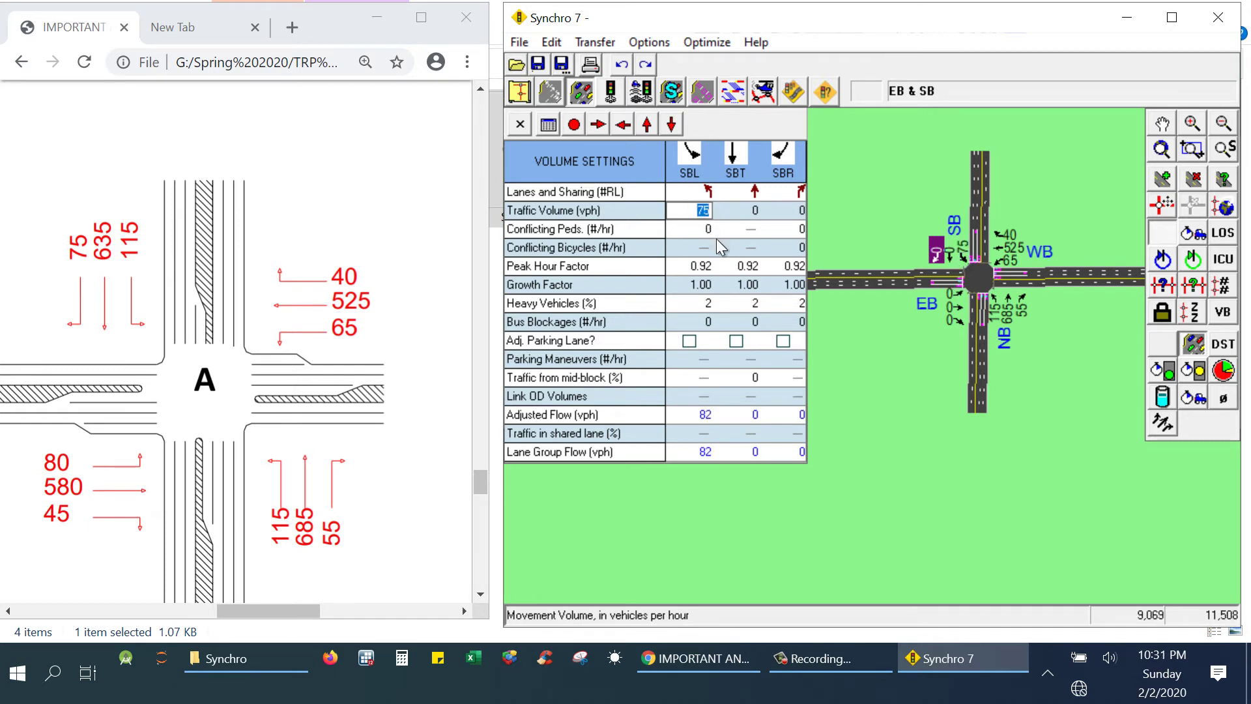
- Correct SBL to 115, keep SBT at 635 and set SBR to 75
text(11)
click(758, 214)
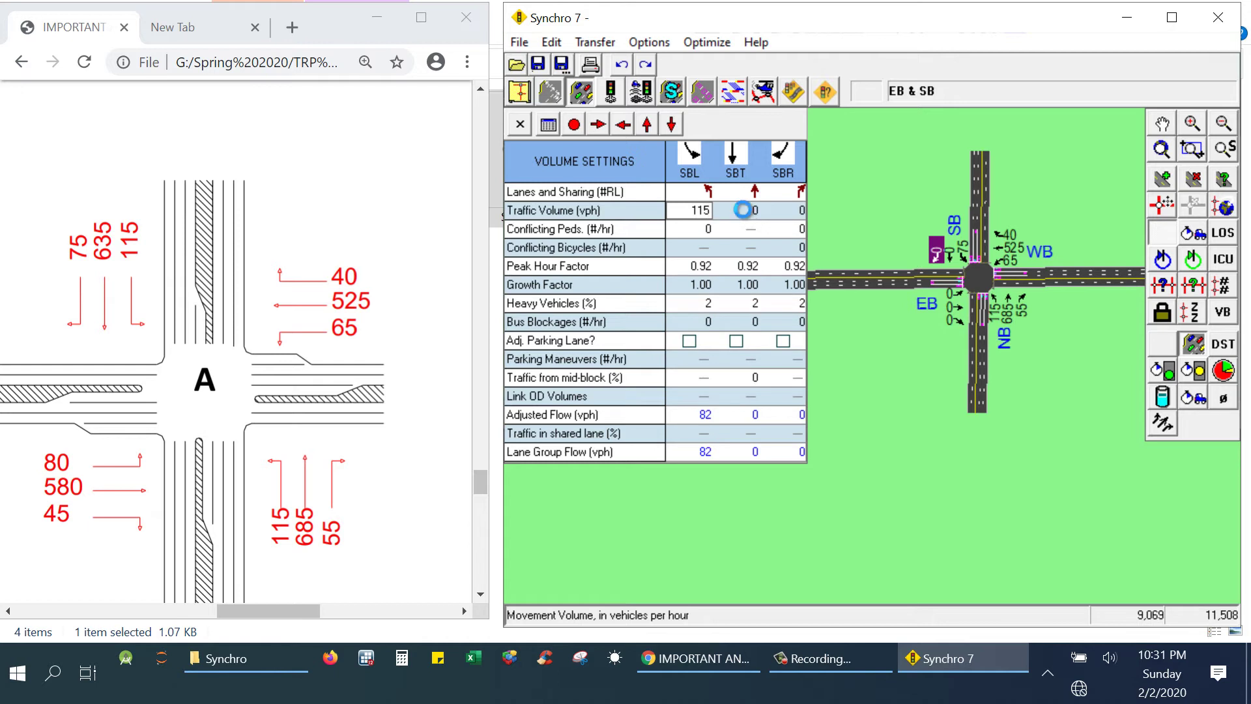
click(800, 213)
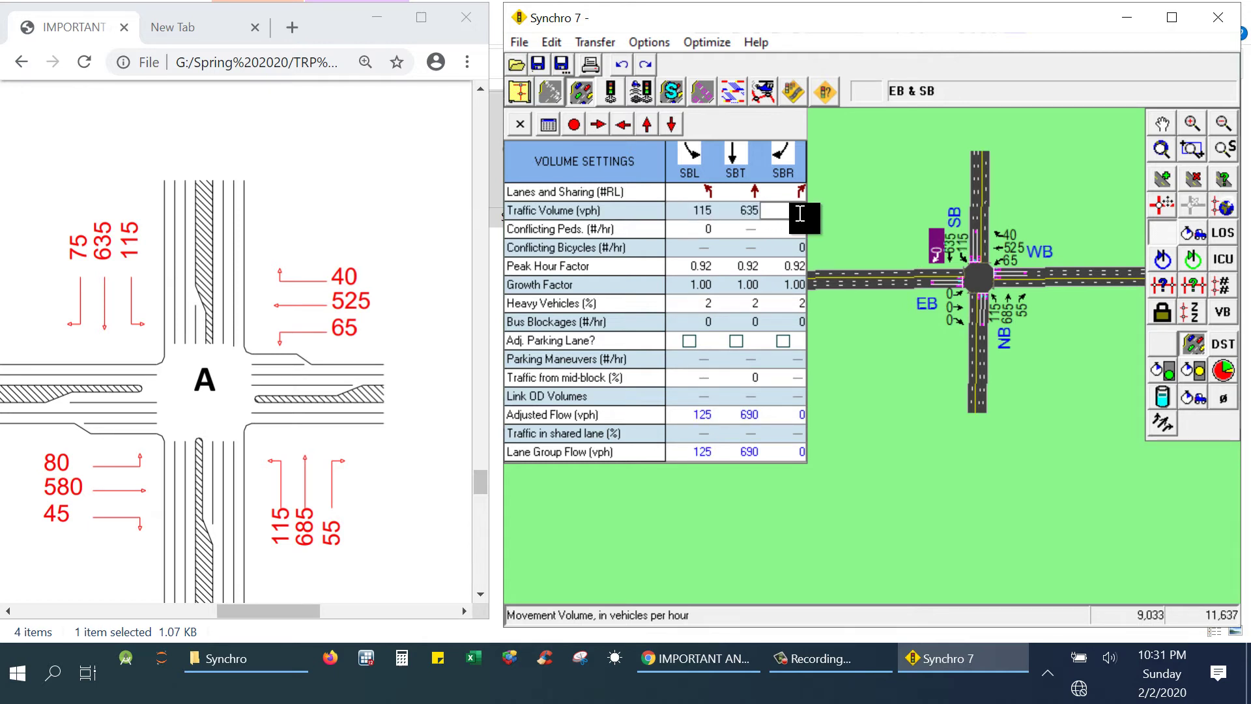
text(75)
click(919, 304)
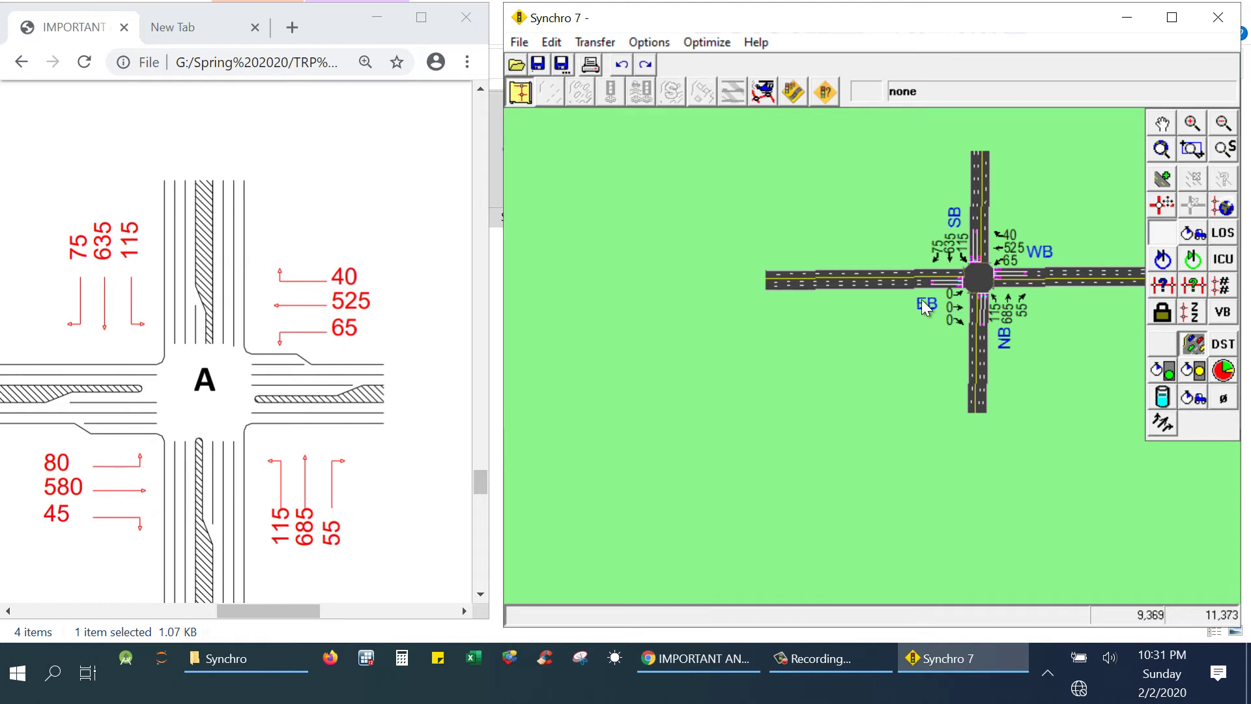
- Enter eastbound volumes of 80 left, 580 through and 45 right
double_click(954, 306)
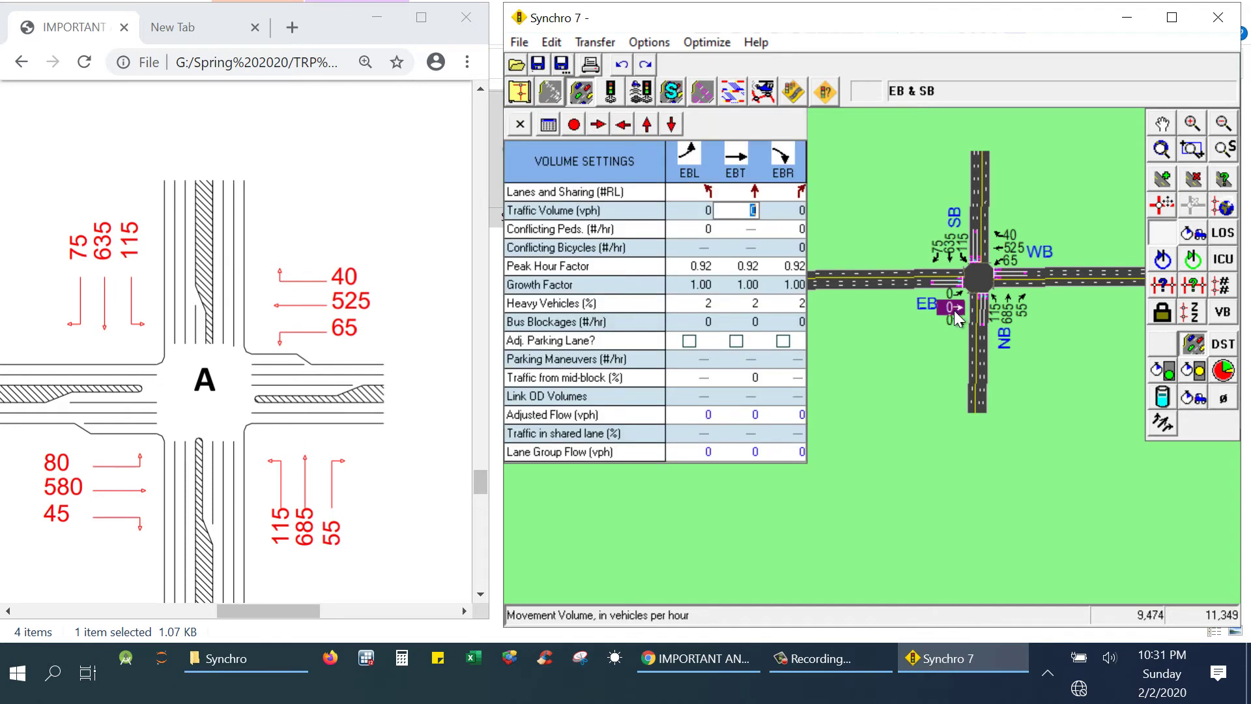
click(696, 211)
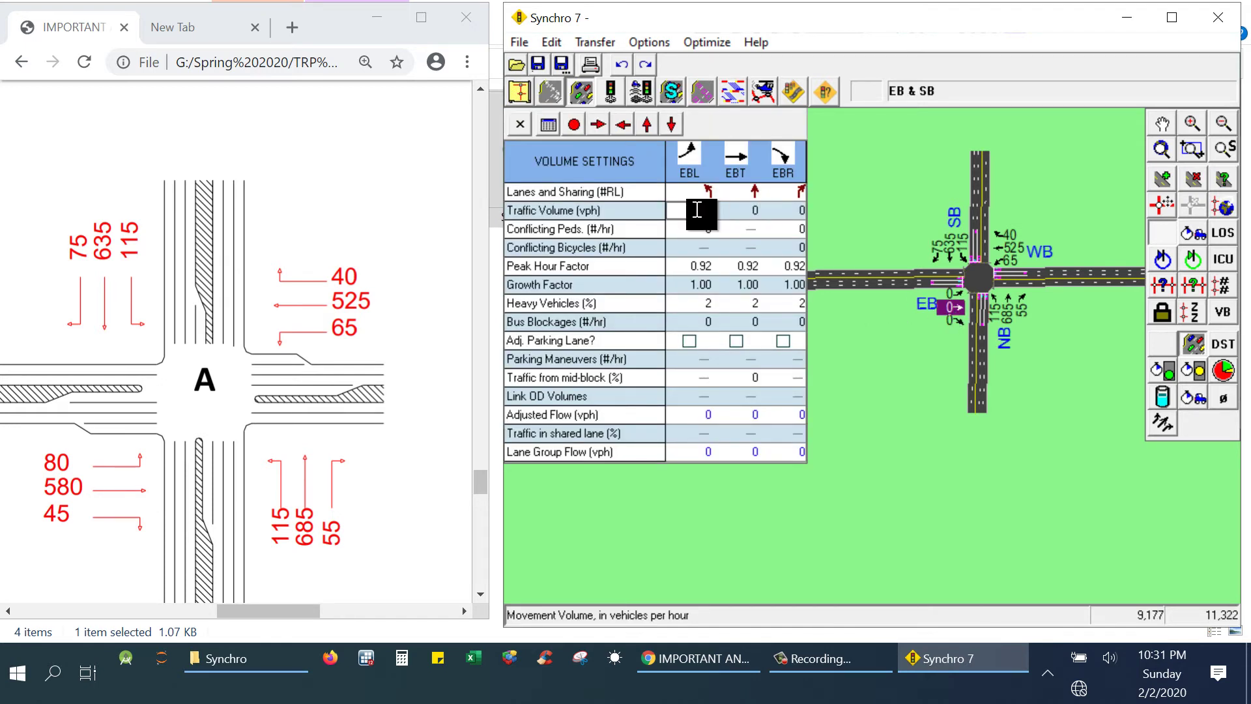
text(80)
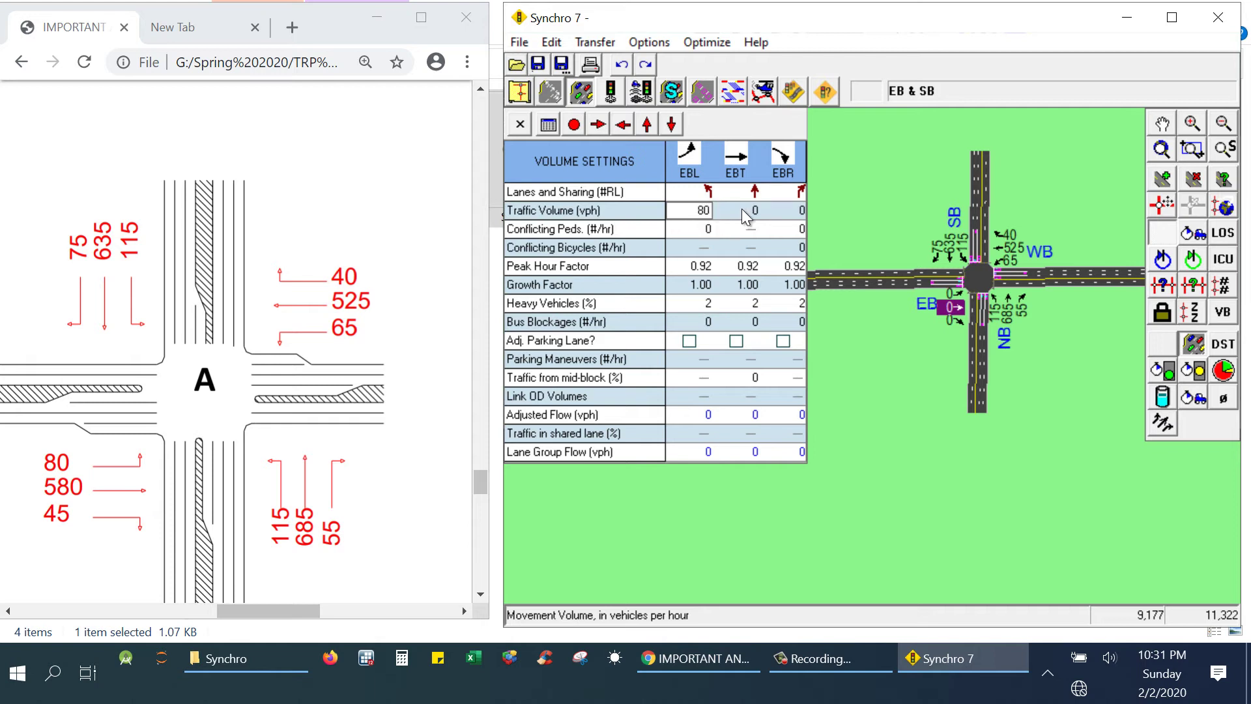
click(753, 210)
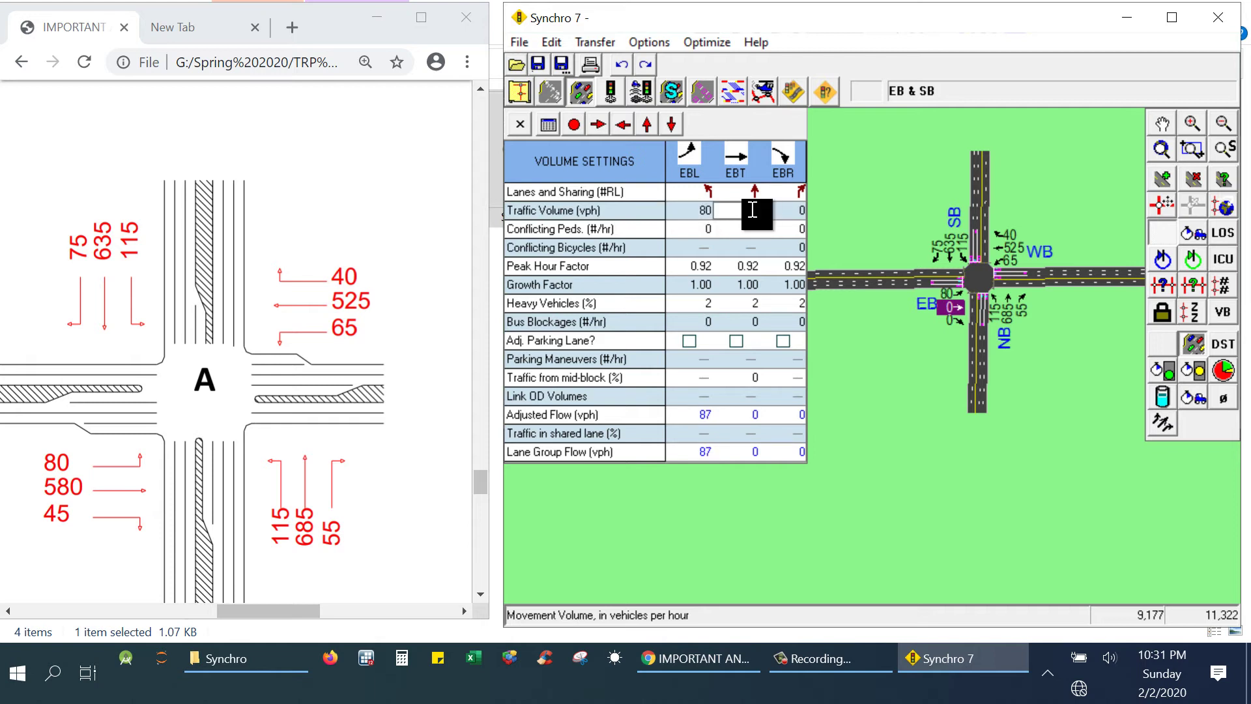
text(580)
click(800, 217)
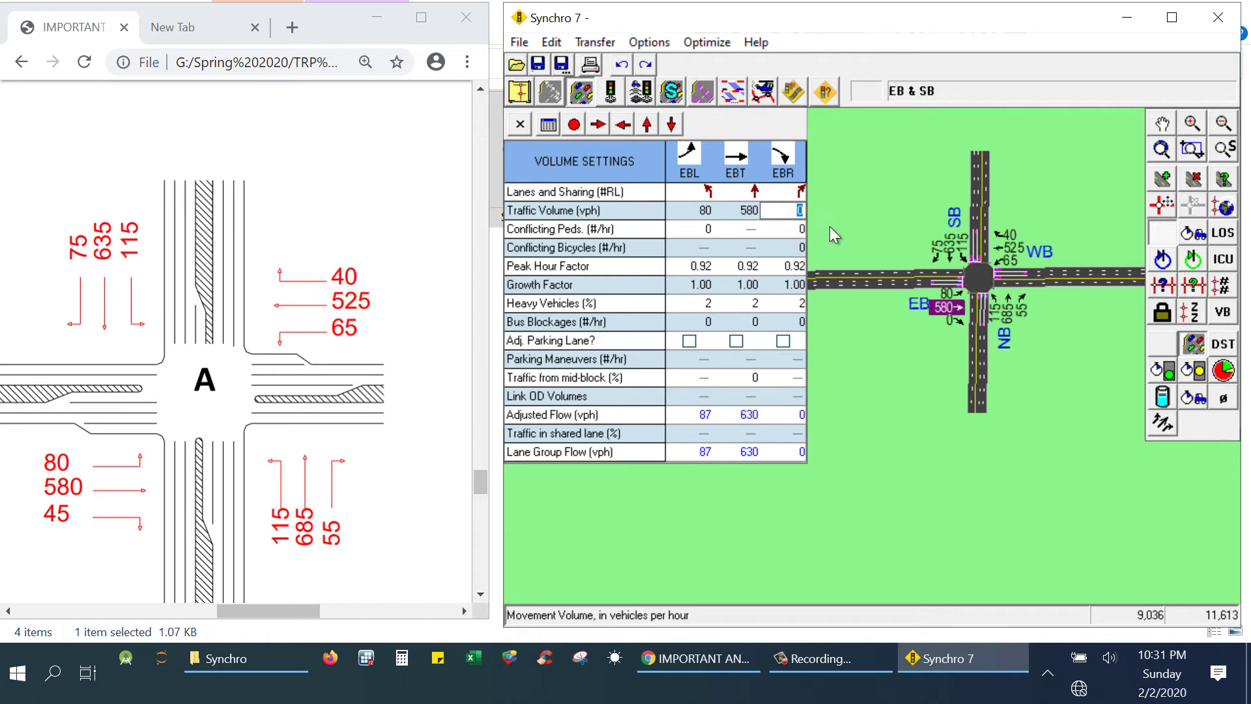
text(45)
click(864, 202)
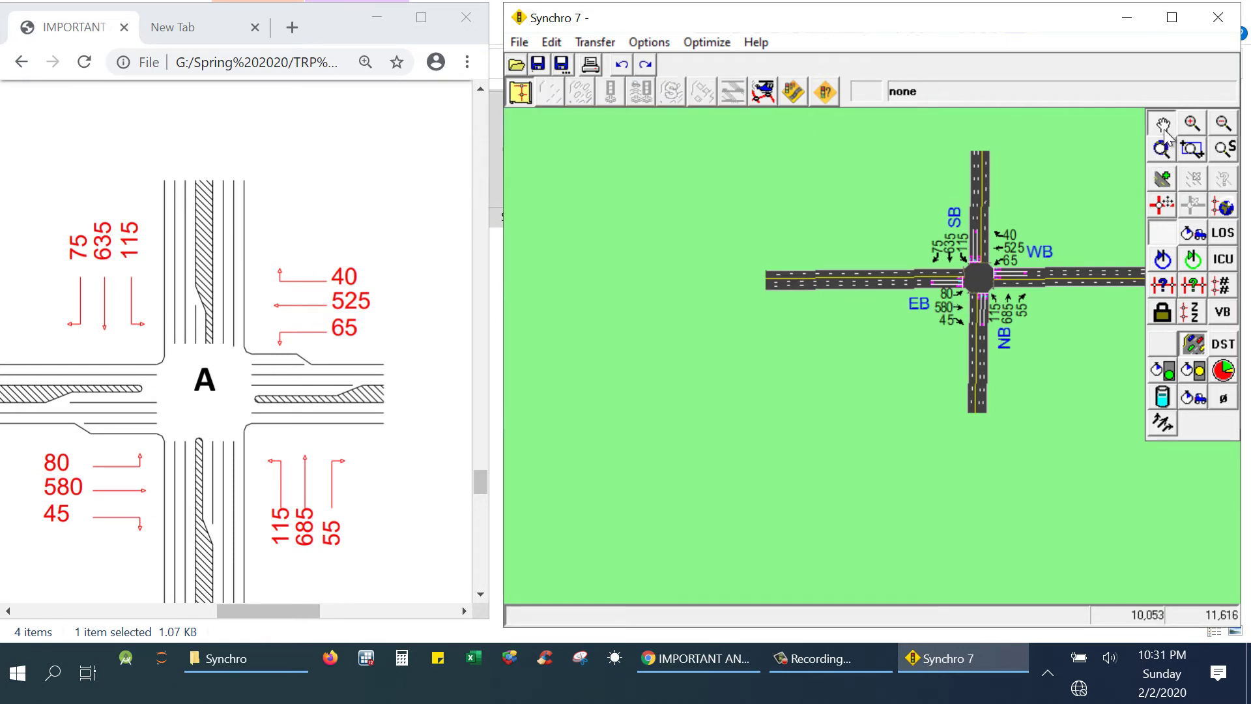
- Maximize the Synchro window and pan the map to centre the intersection
drag(1089, 220, 950, 265)
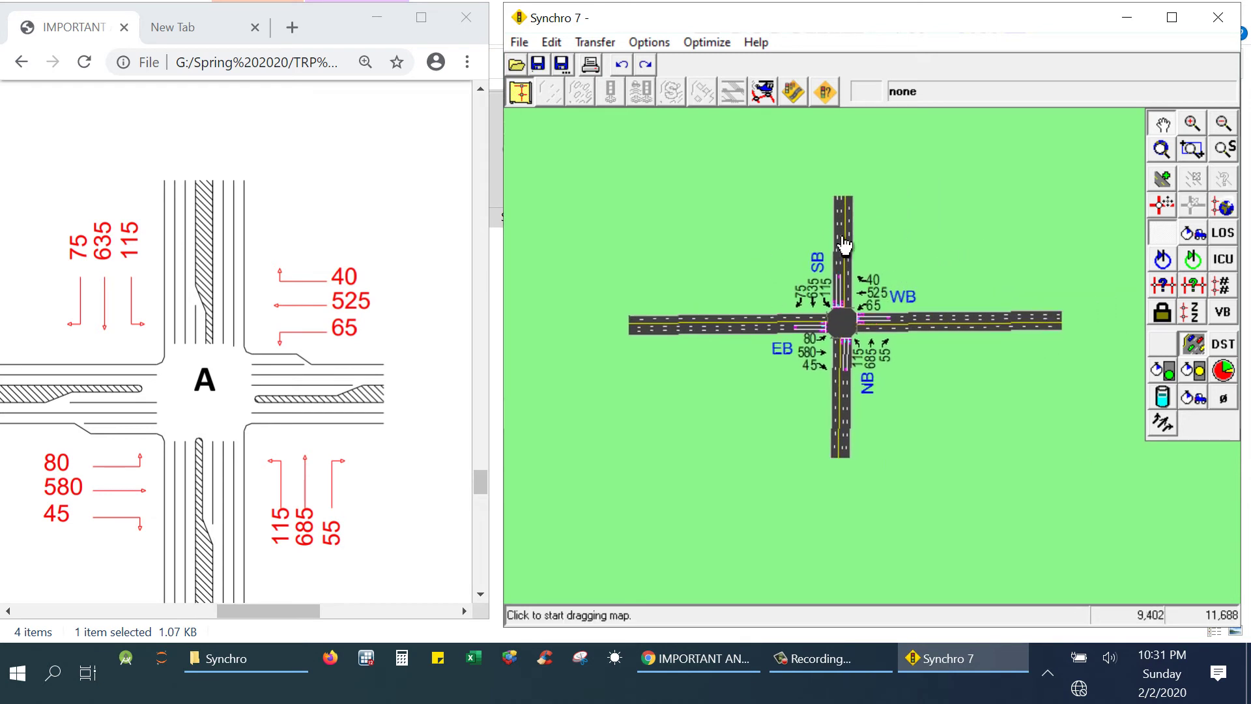
scroll(810, 354, up, 1)
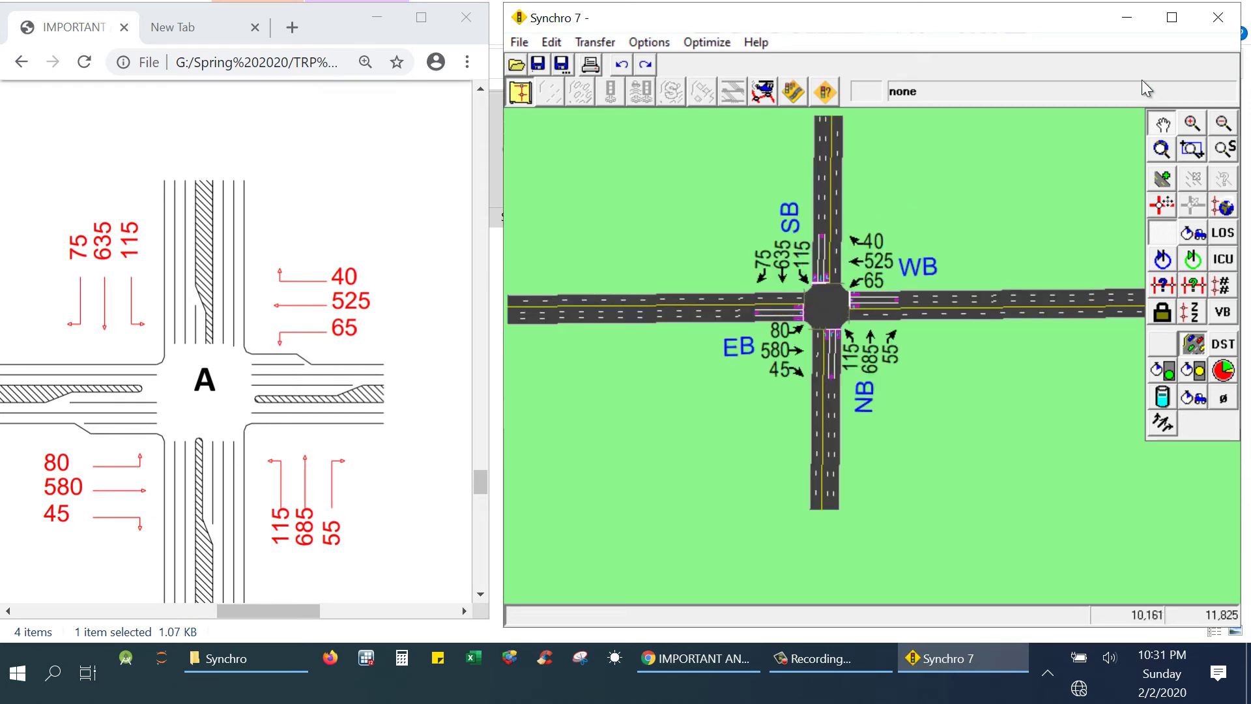
click(1172, 21)
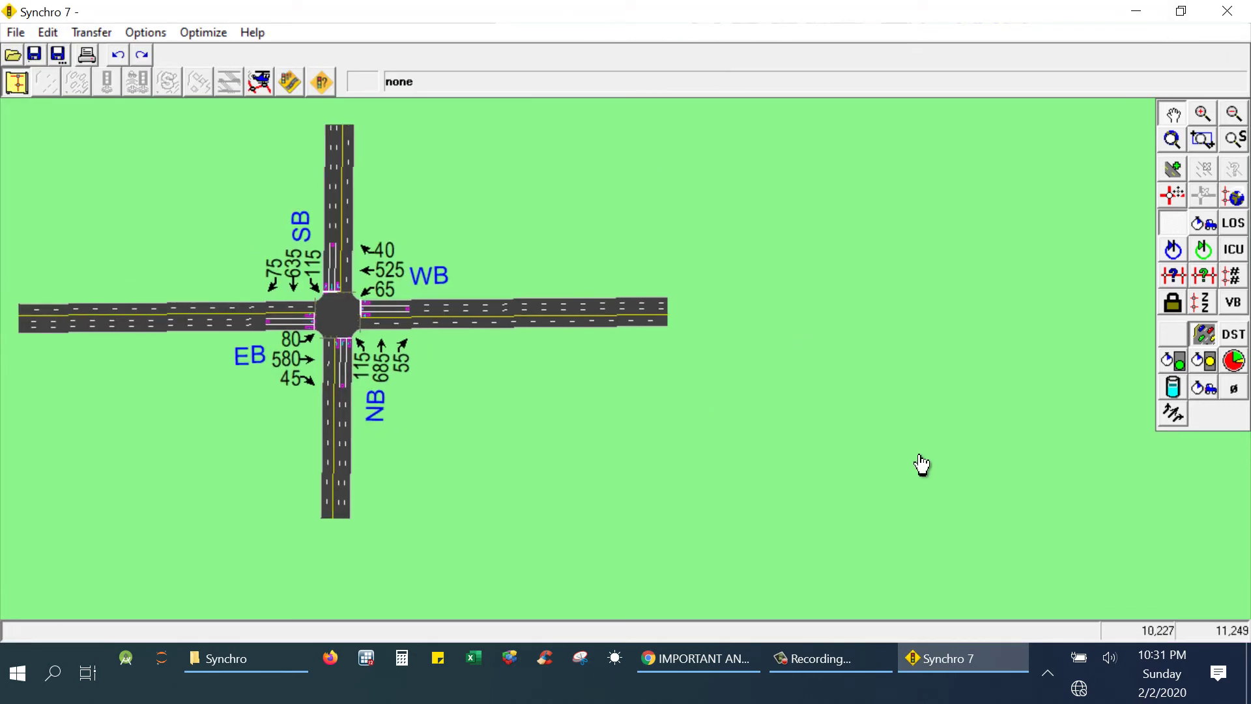
drag(681, 366, 978, 423)
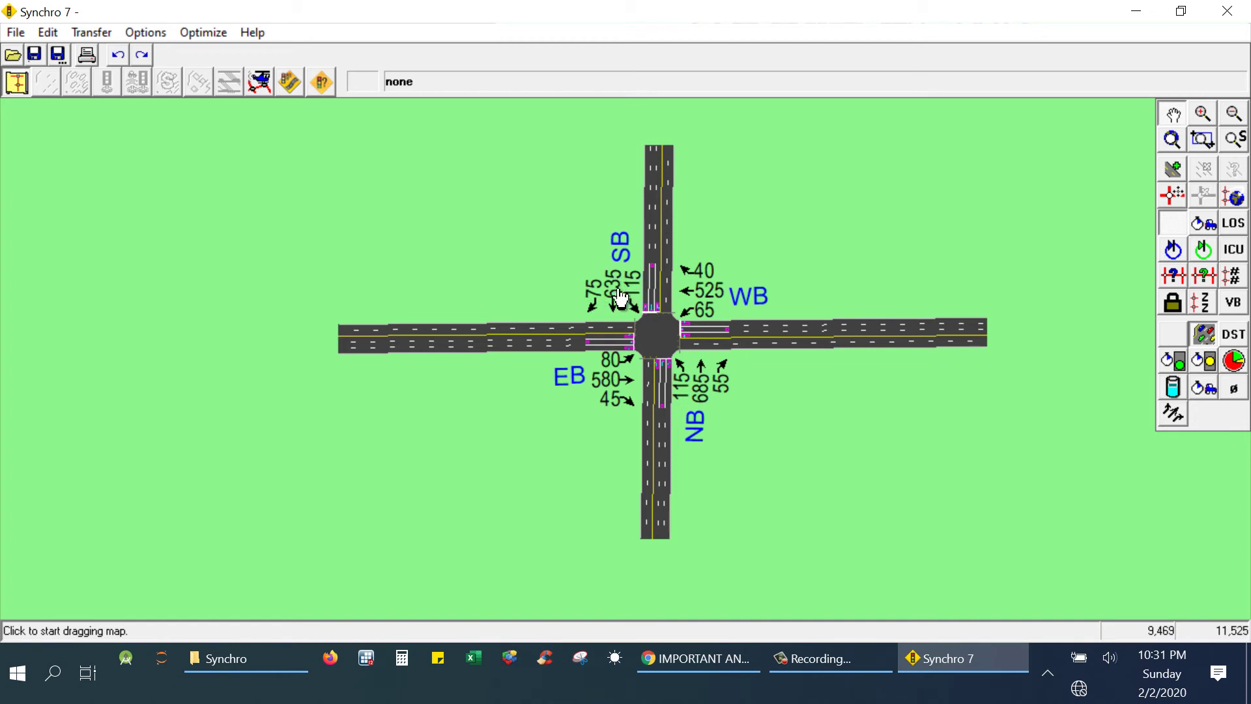
- Change the Map Settings arrow diagram size from 40 to 30
click(146, 33)
click(176, 77)
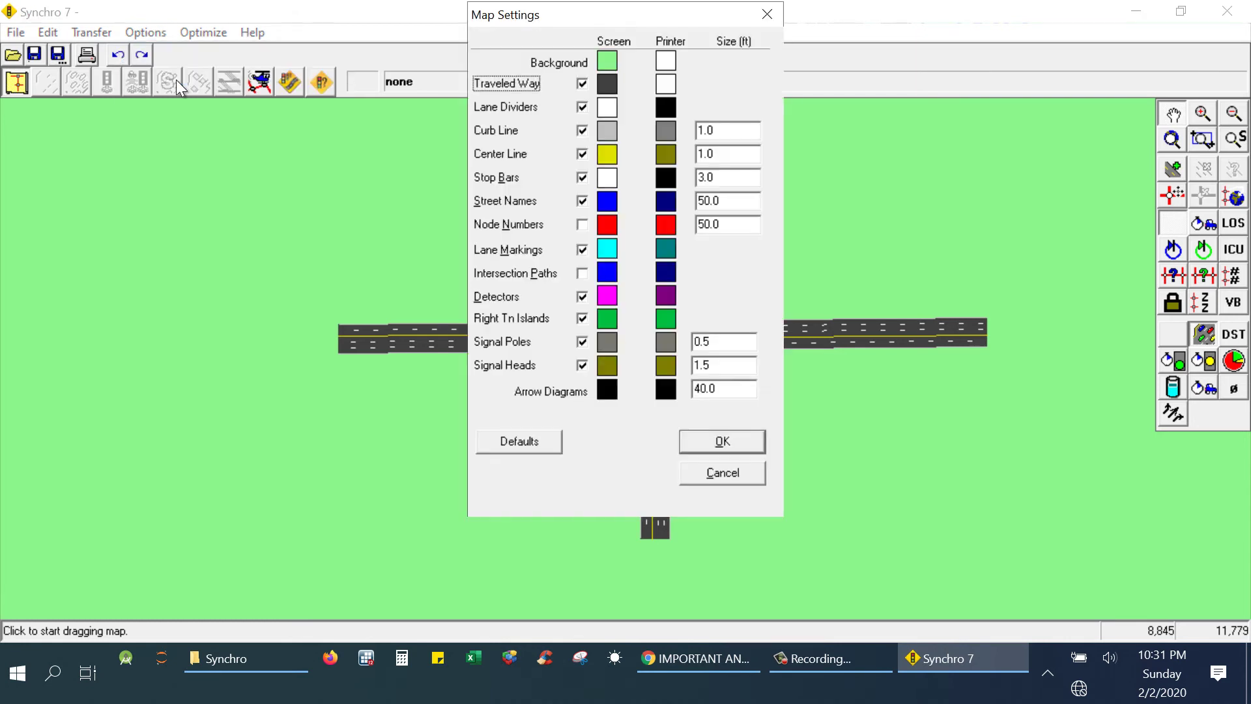
click(730, 388)
key(BackSpace)
key(BackSpace)
key(BackSpace)
key(BackSpace)
text(30)
click(722, 441)
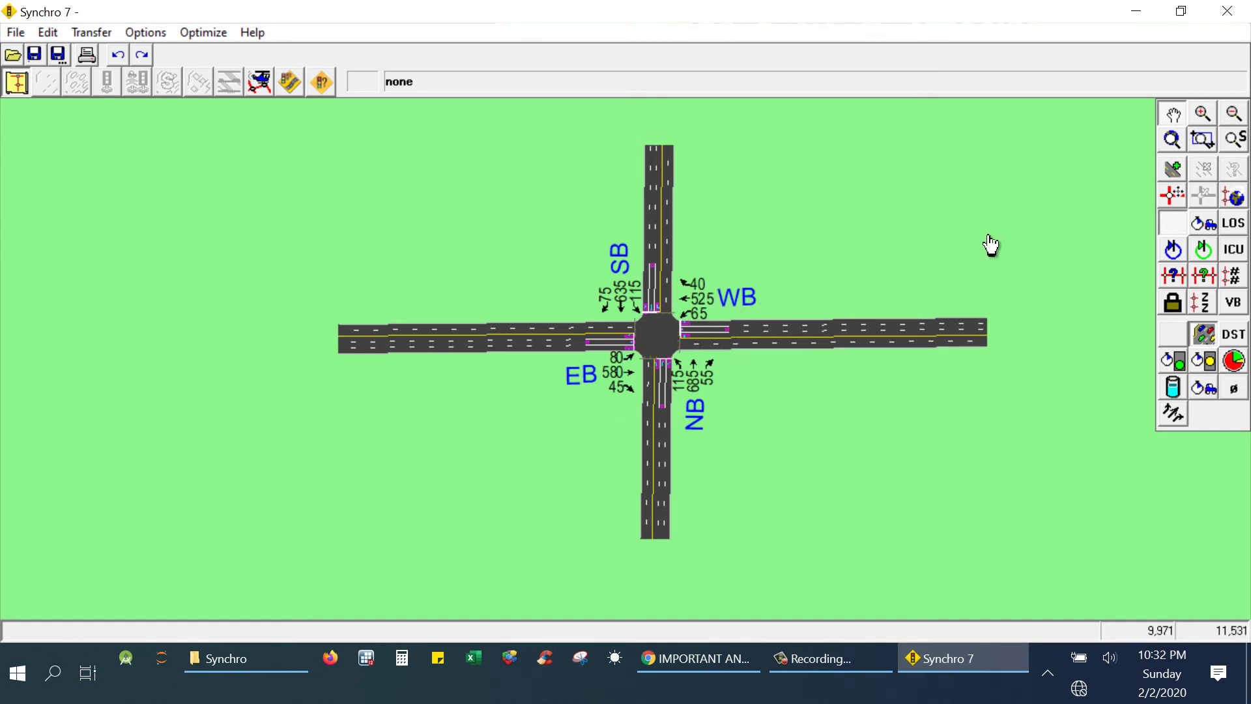
click(657, 334)
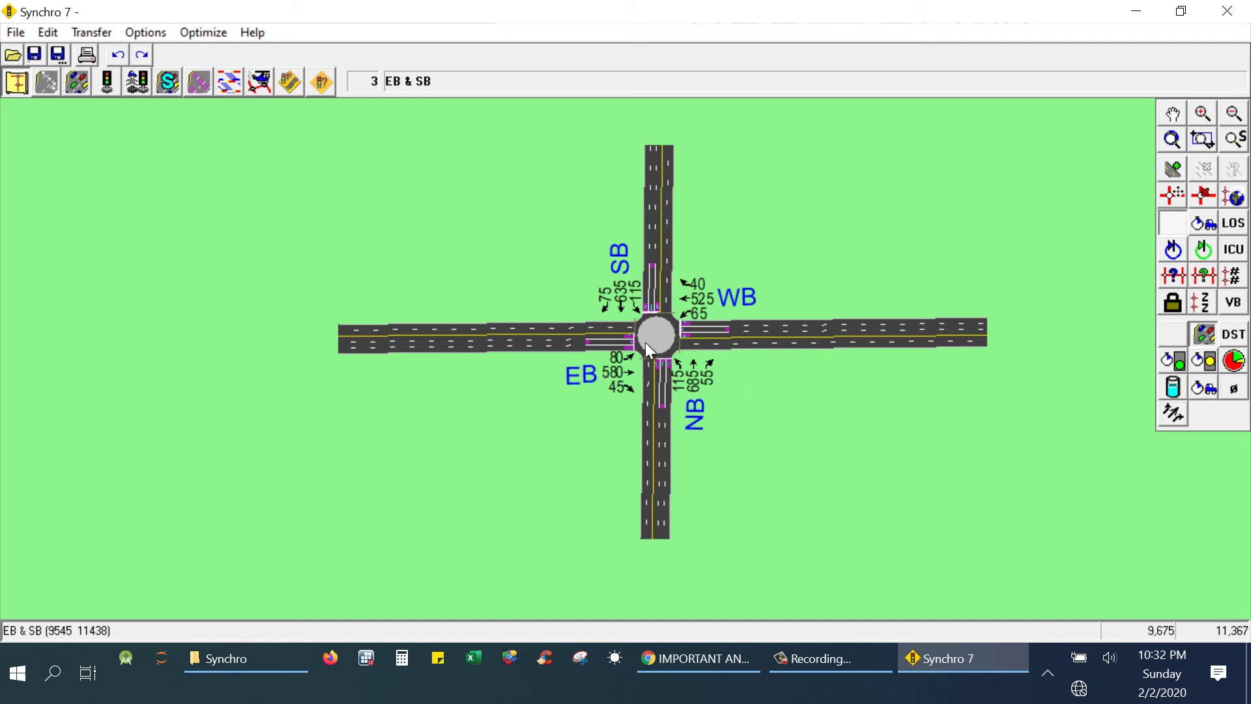
click(107, 84)
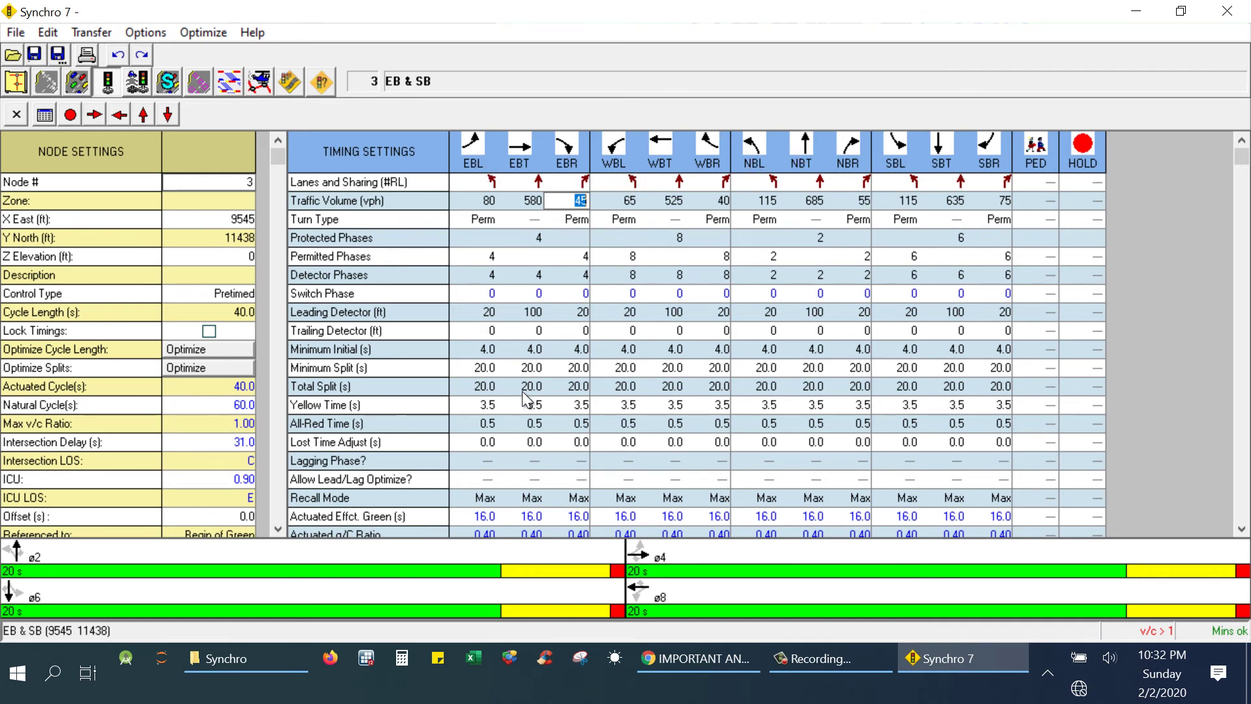
scroll(522, 391, down, 1)
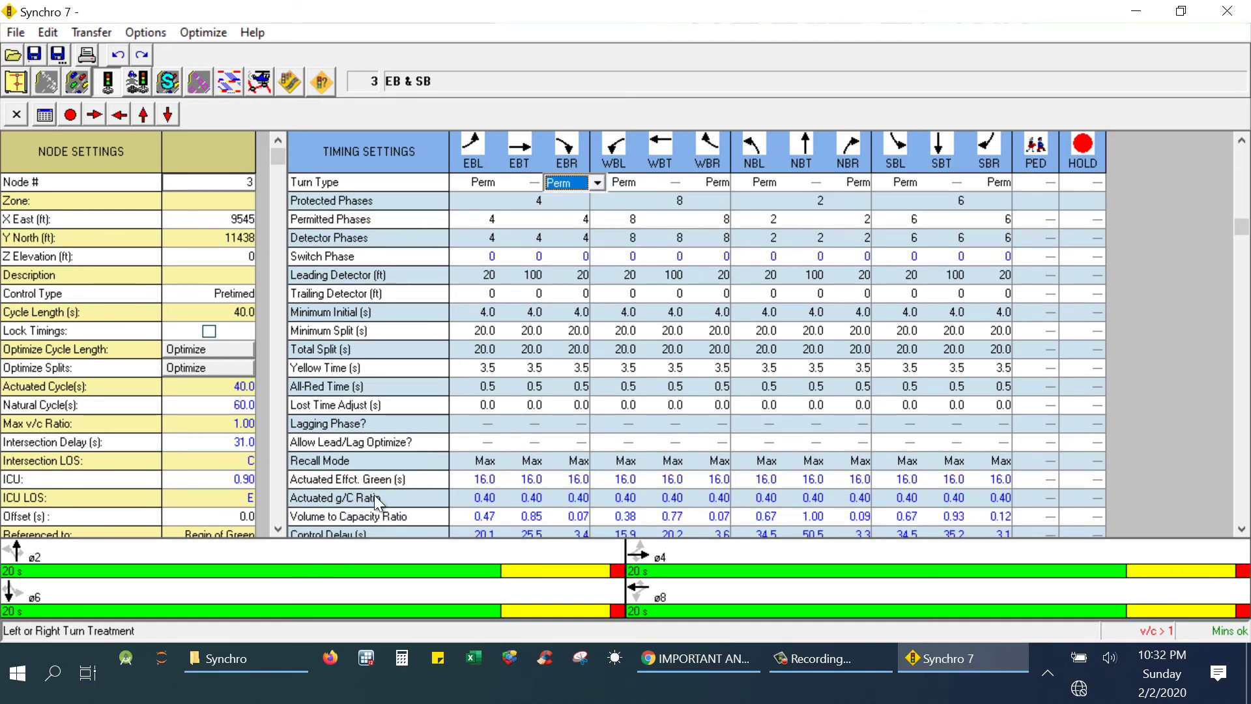
click(384, 515)
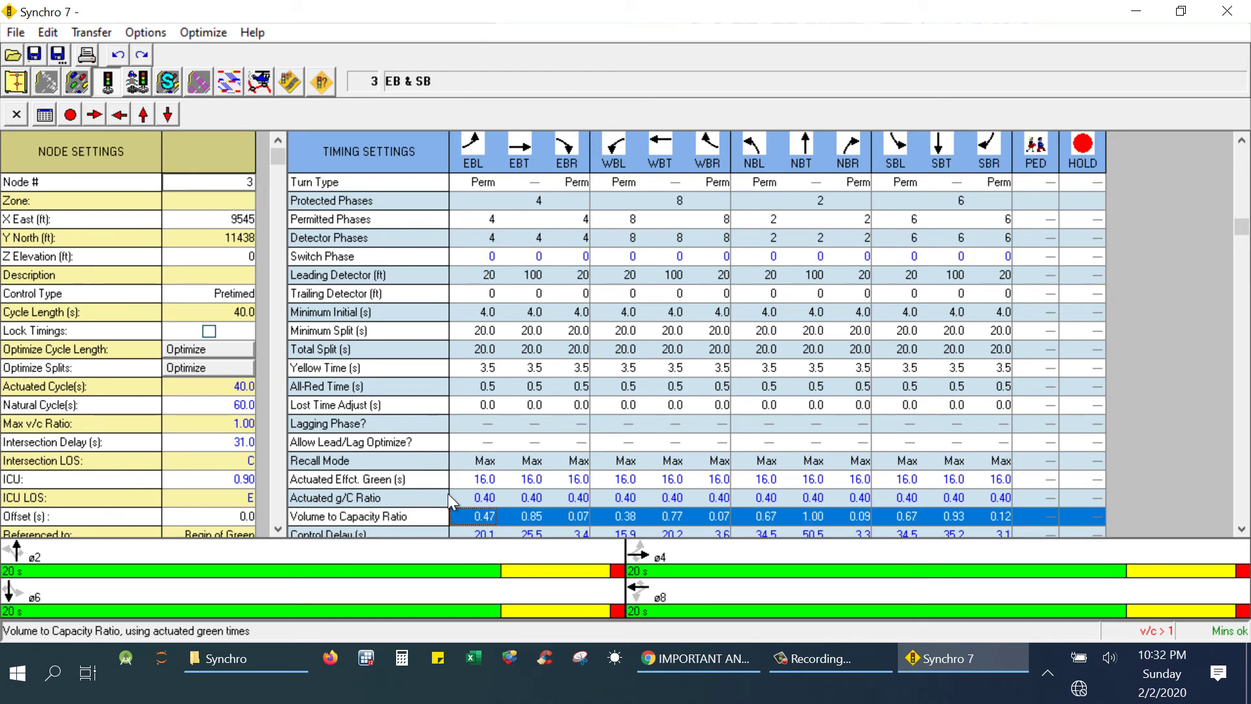
scroll(533, 197, down, 1)
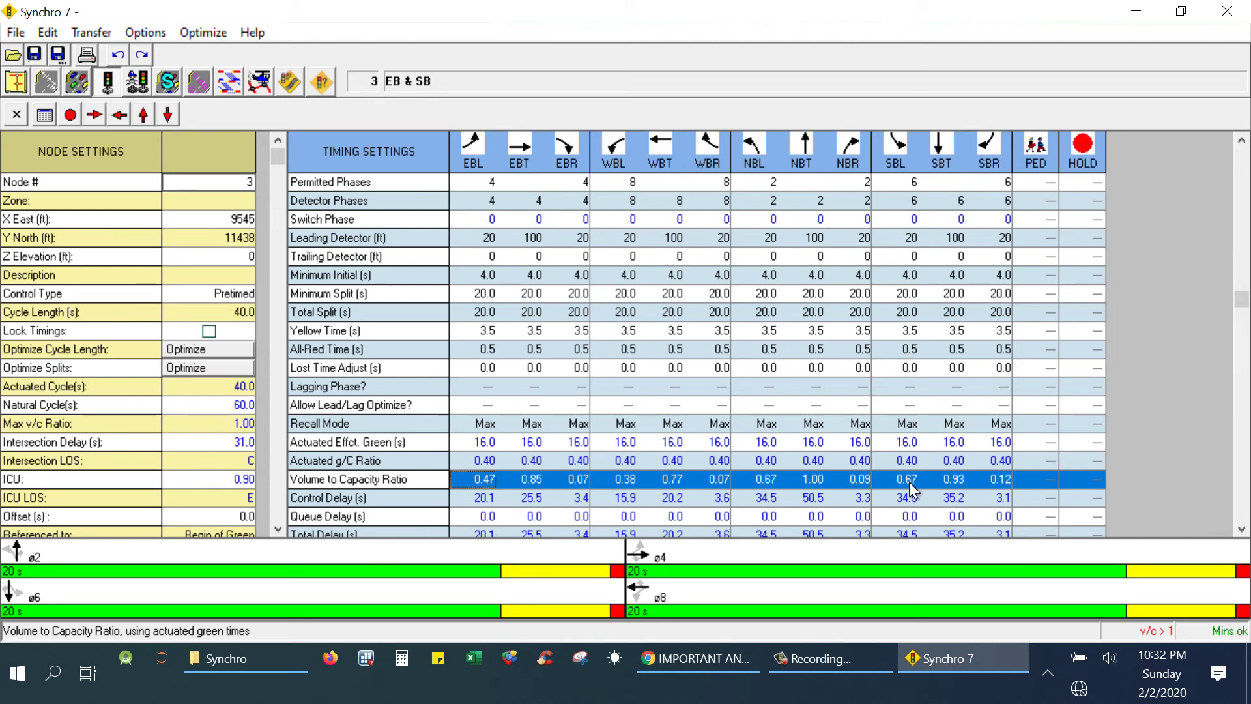
scroll(335, 405, down, 3)
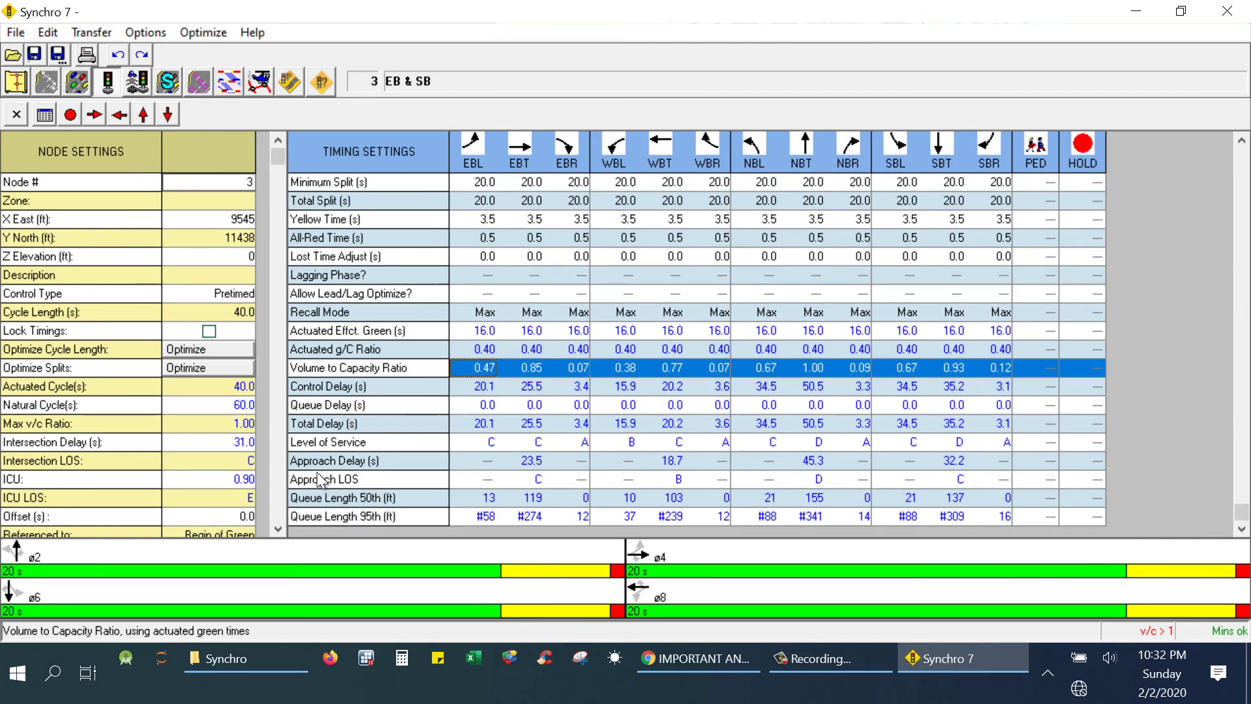
click(318, 443)
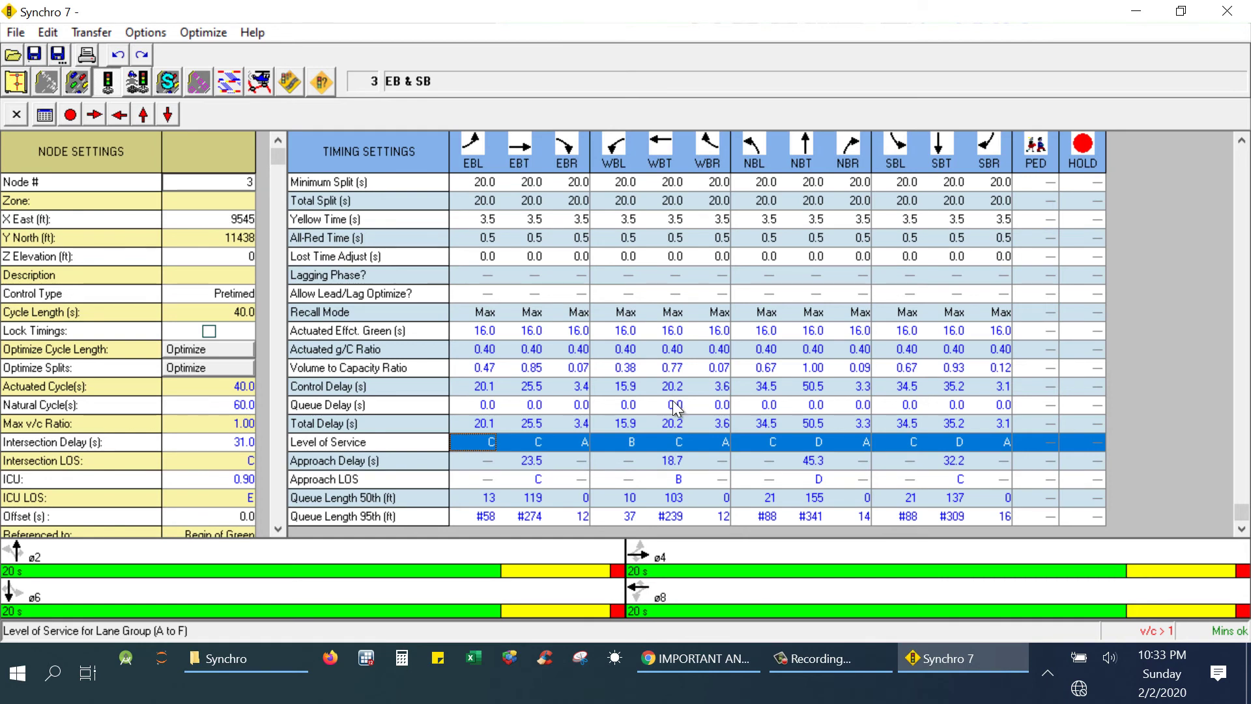
scroll(675, 407, up, 2)
scroll(675, 407, up, 2)
scroll(674, 407, down, 4)
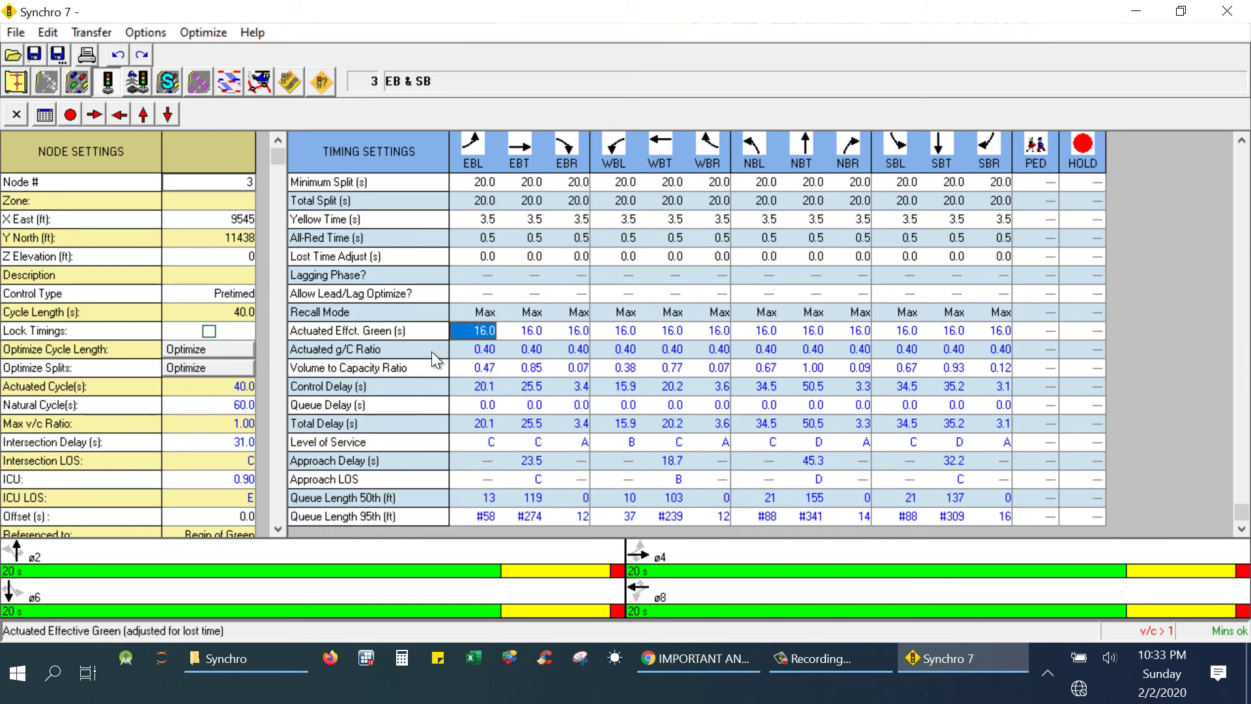
click(15, 82)
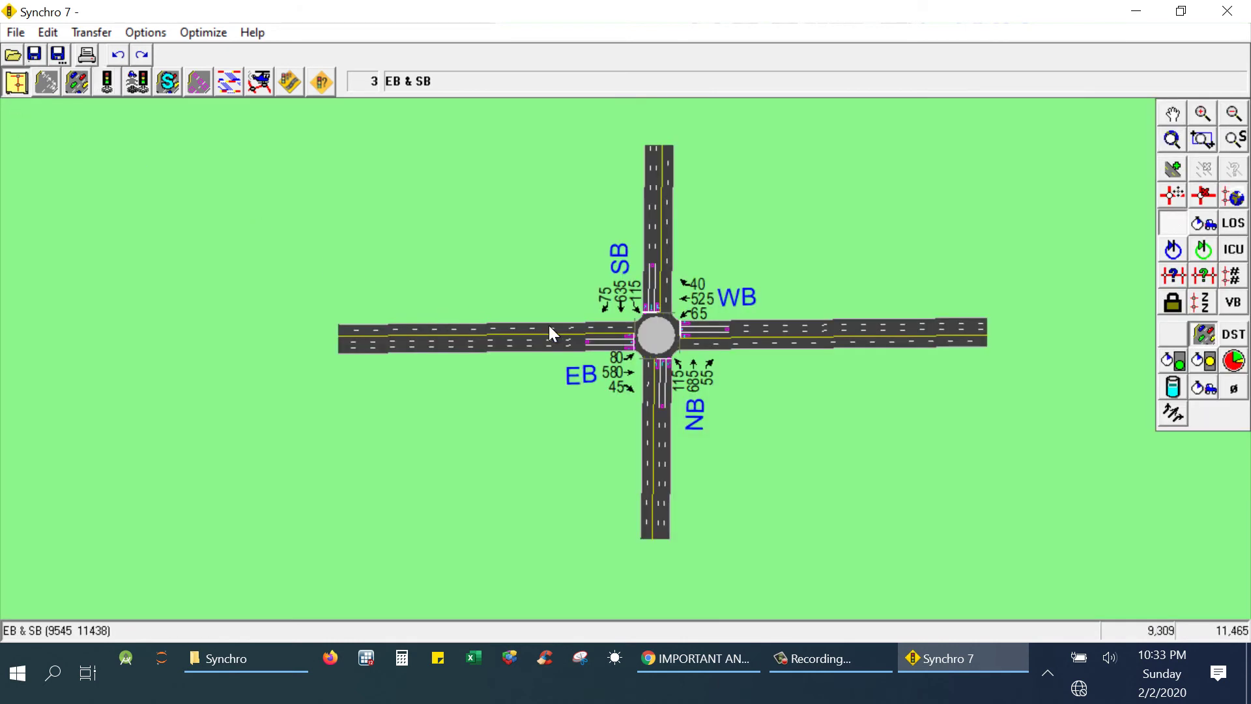
- Deselect the intersection and show its level of service on the map, reading LOS C
click(764, 222)
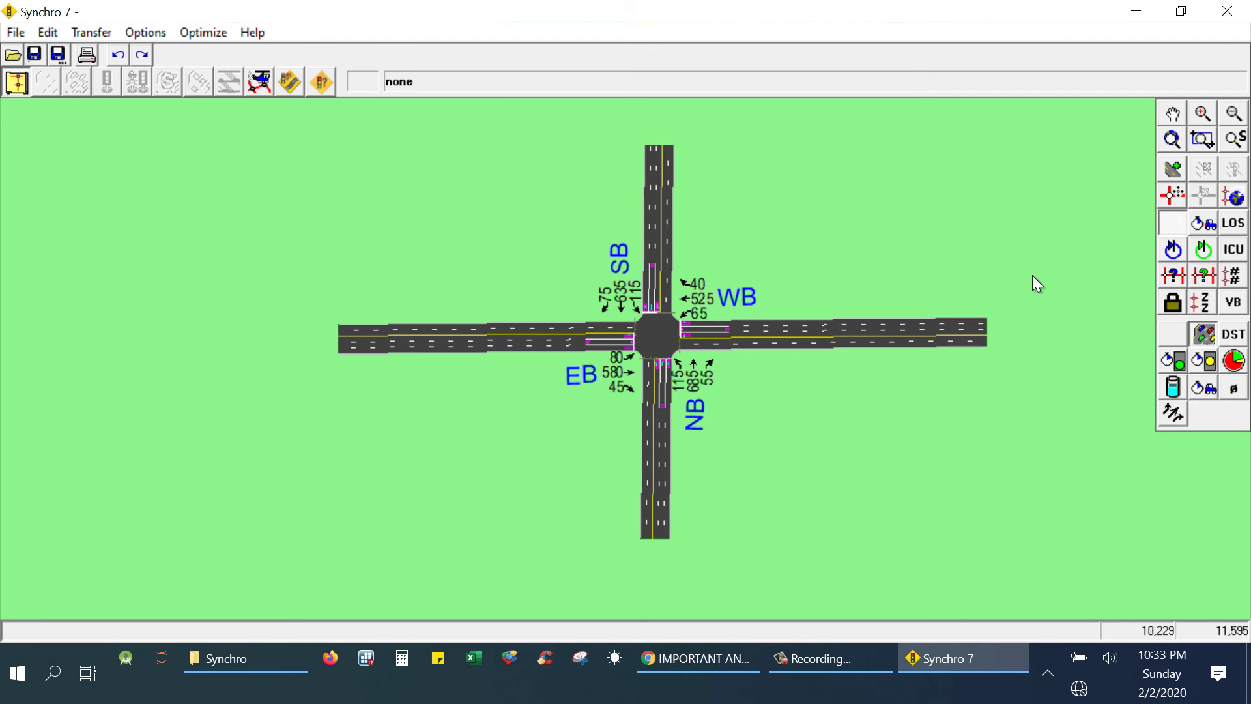
click(1237, 228)
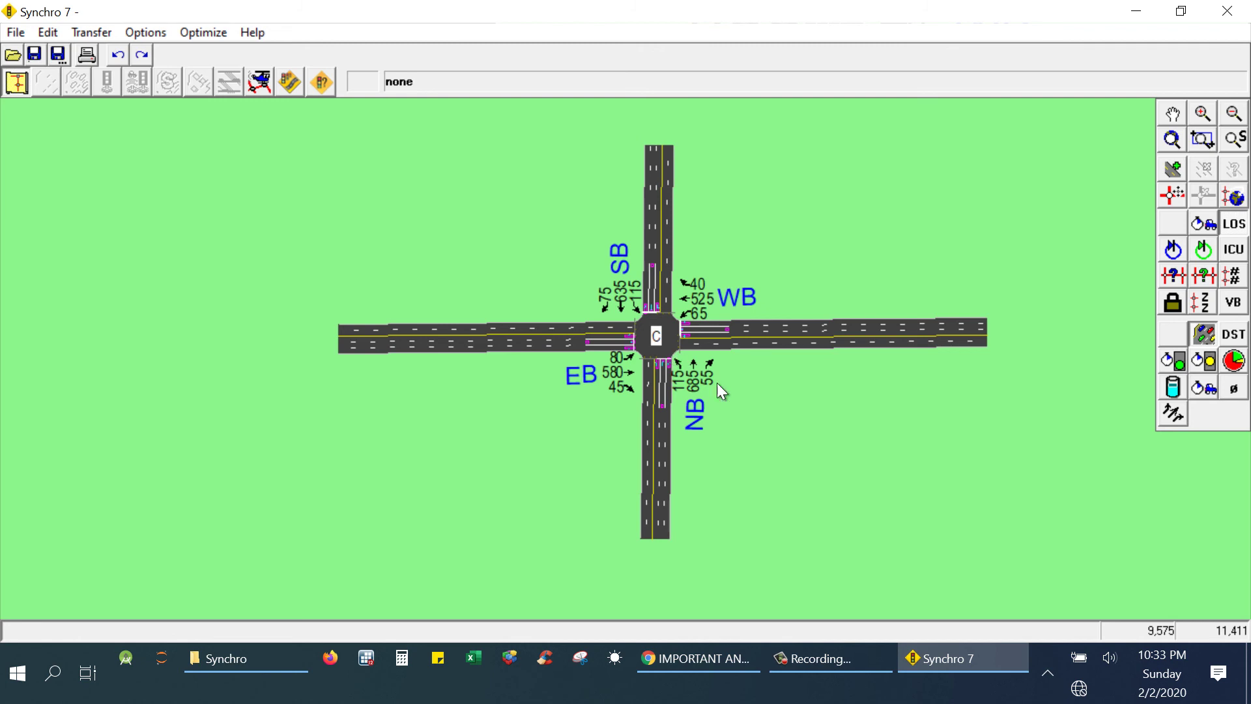
scroll(673, 299, up, 2)
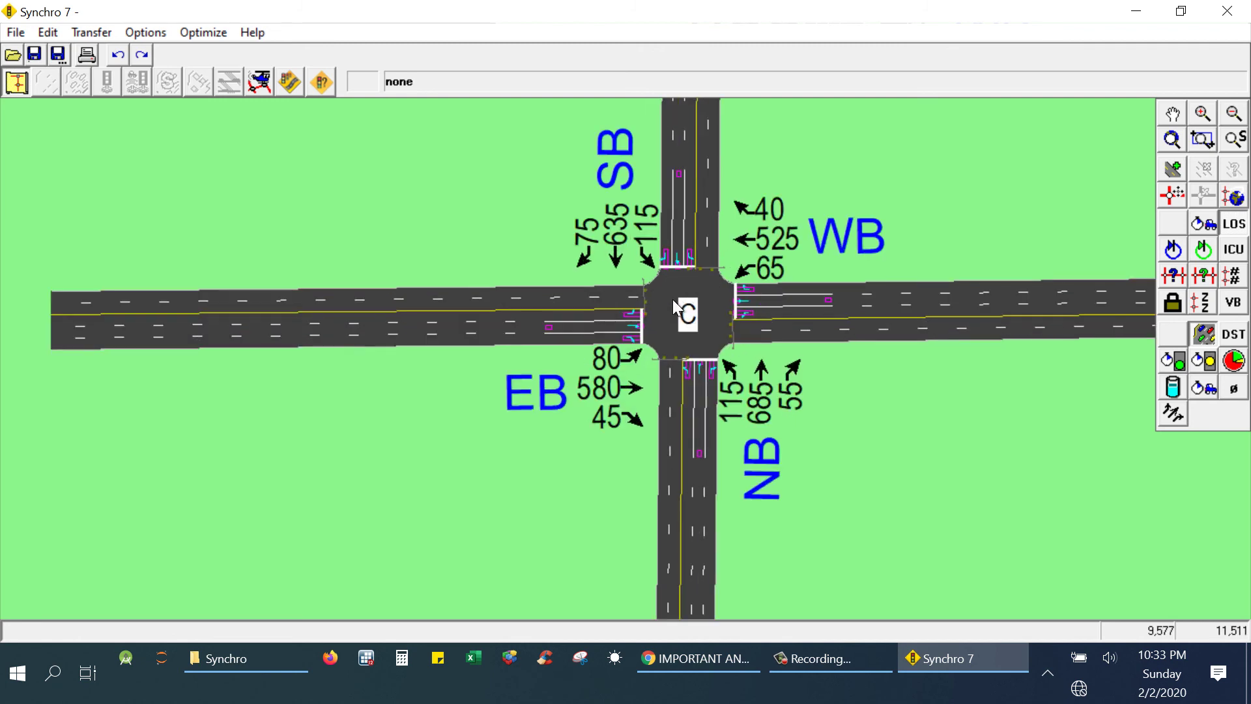
scroll(672, 300, down, 3)
scroll(673, 300, up, 1)
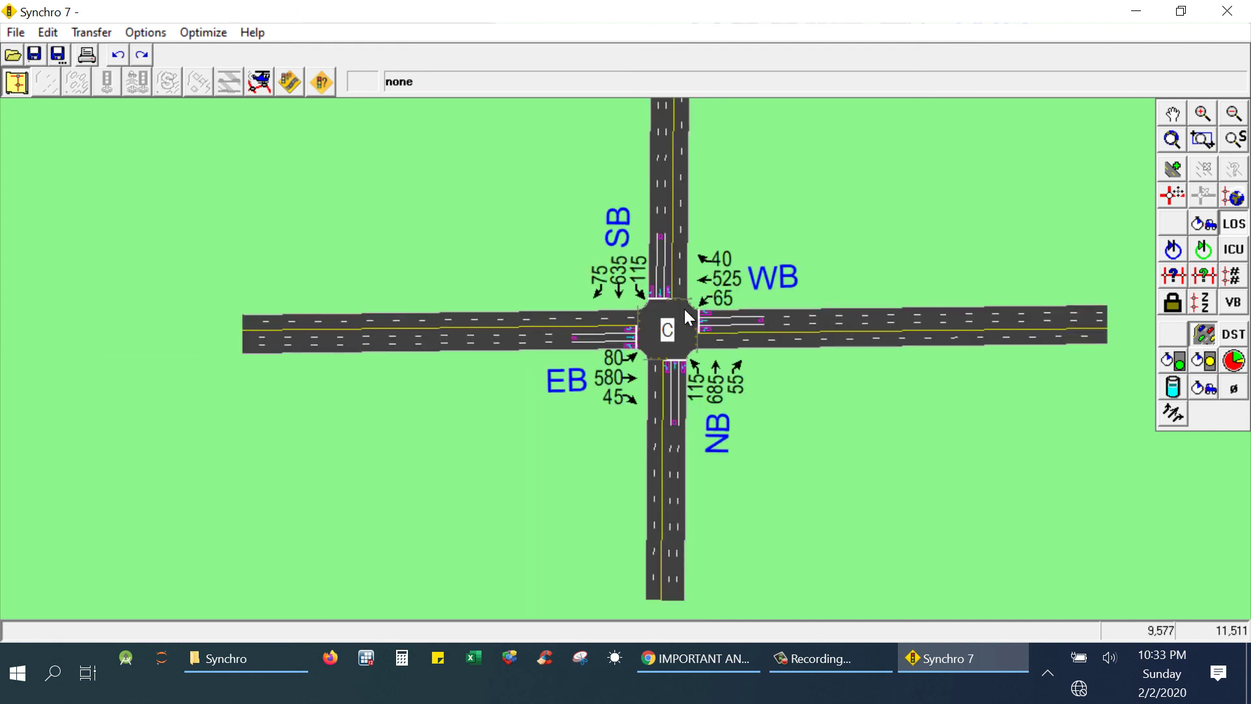
- Start the SimTraffic animation after saving the network as t-1
click(296, 79)
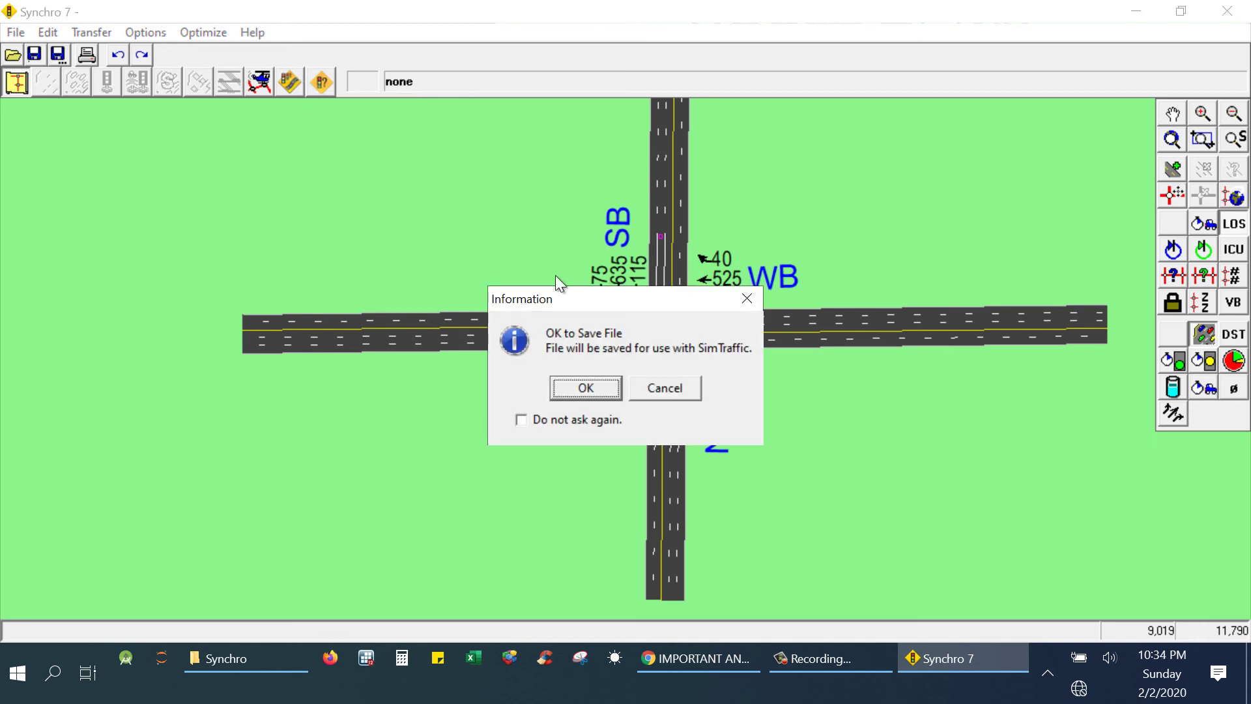
click(586, 387)
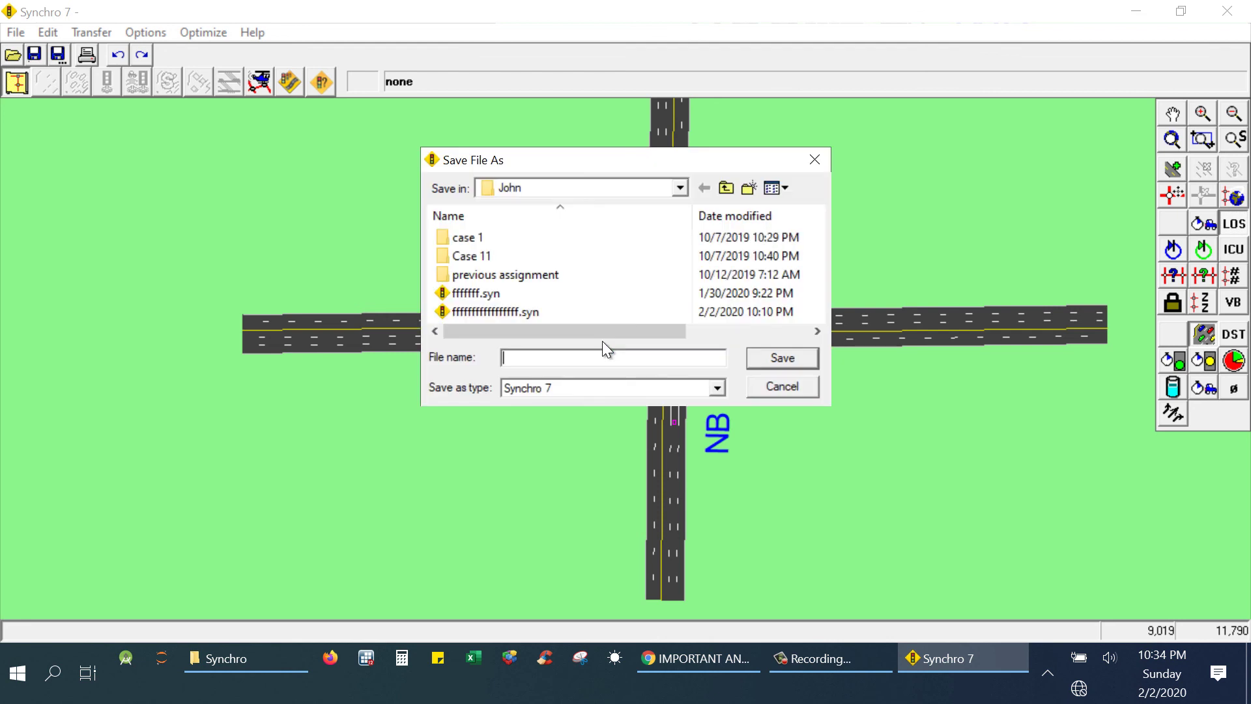
text(t-1)
click(764, 352)
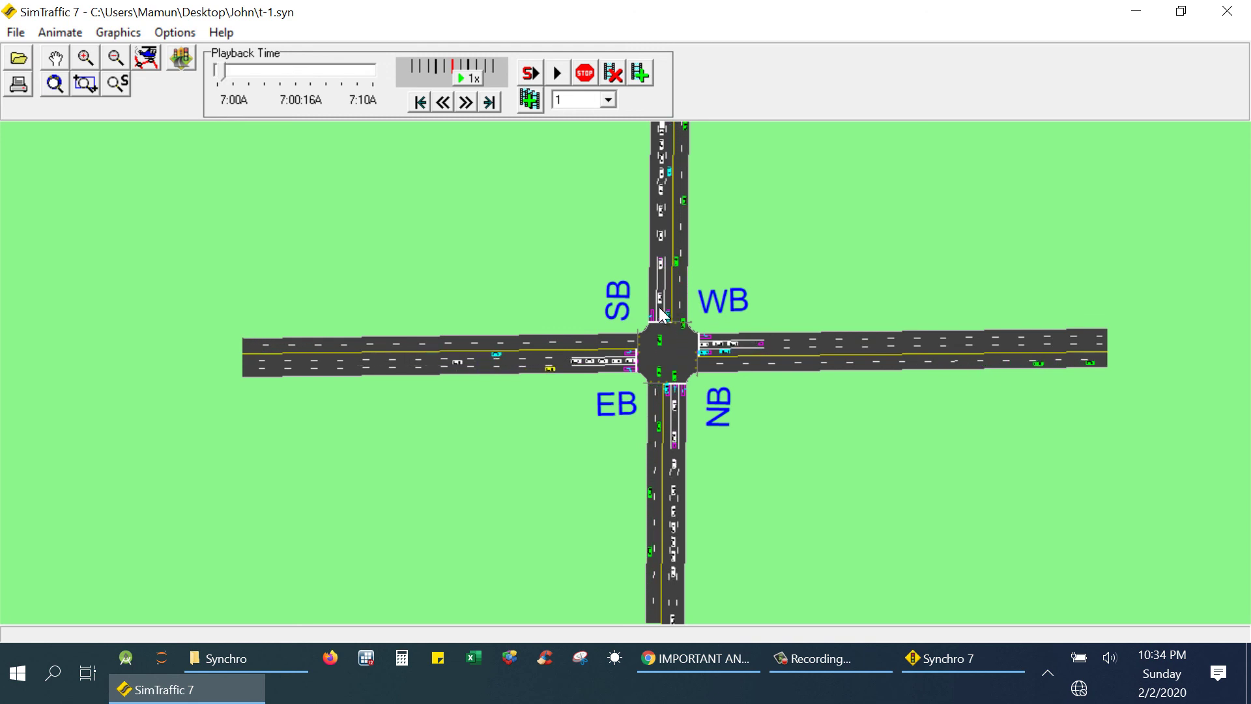
click(1229, 11)
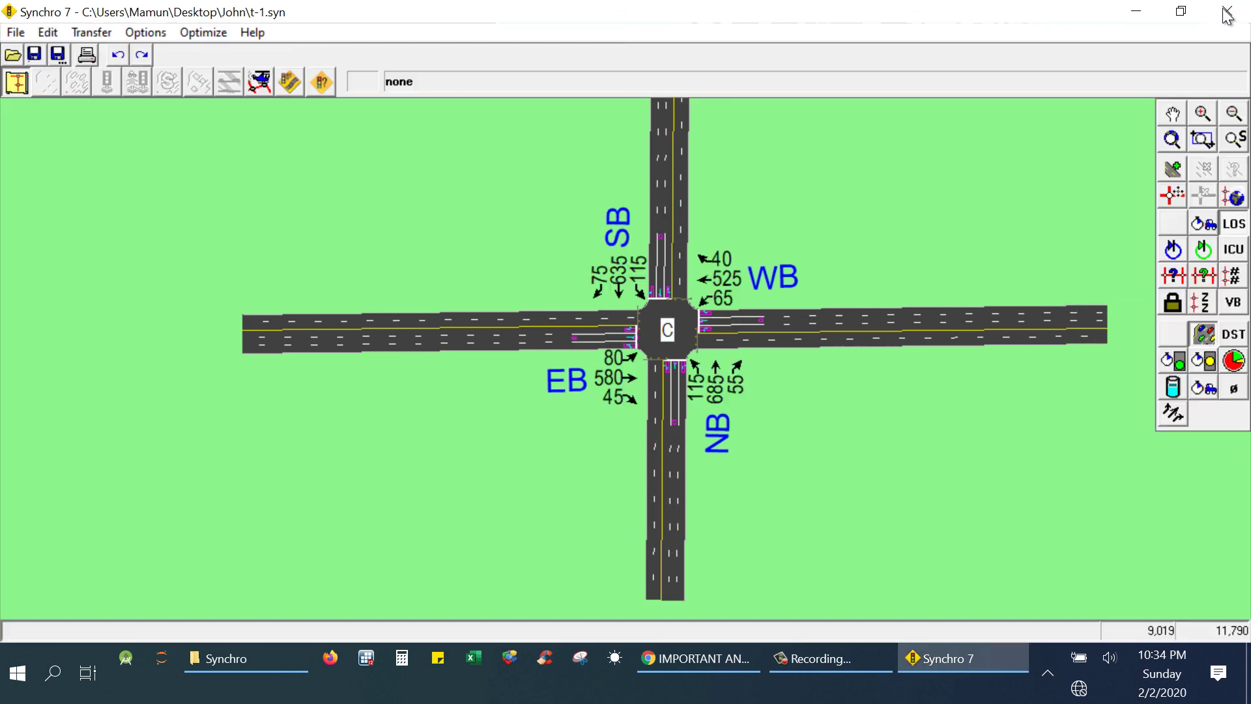
double_click(669, 330)
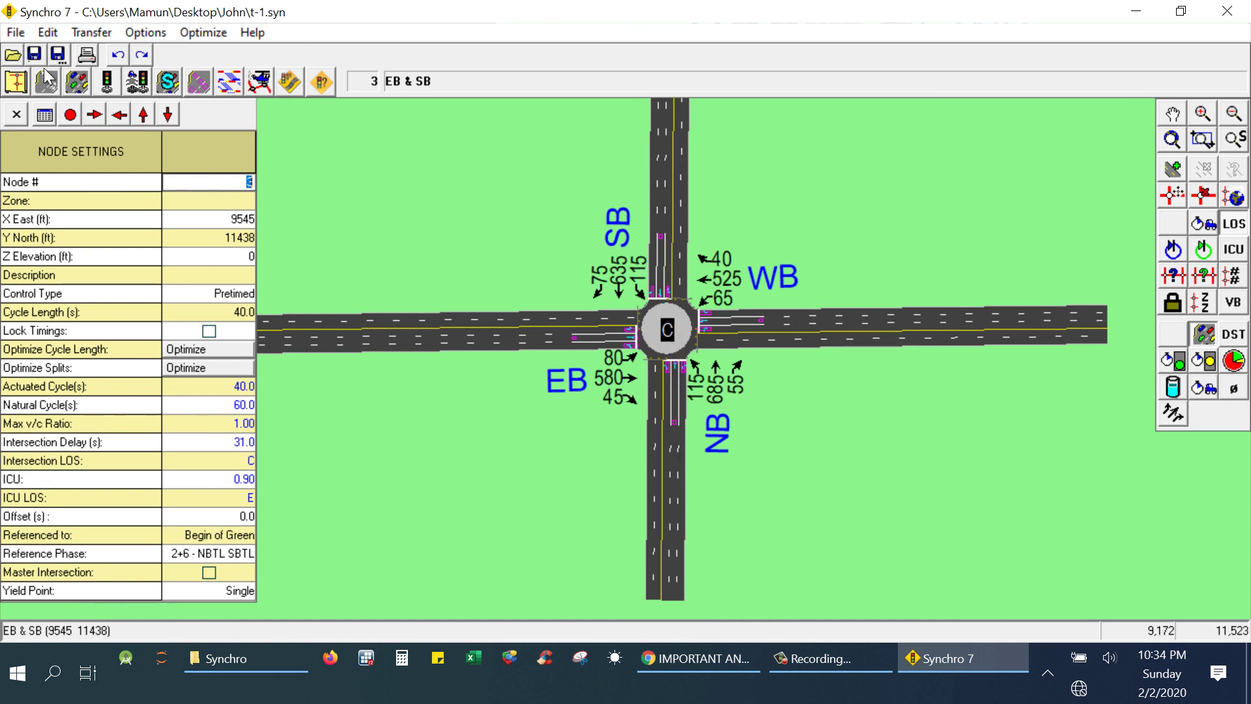
click(110, 83)
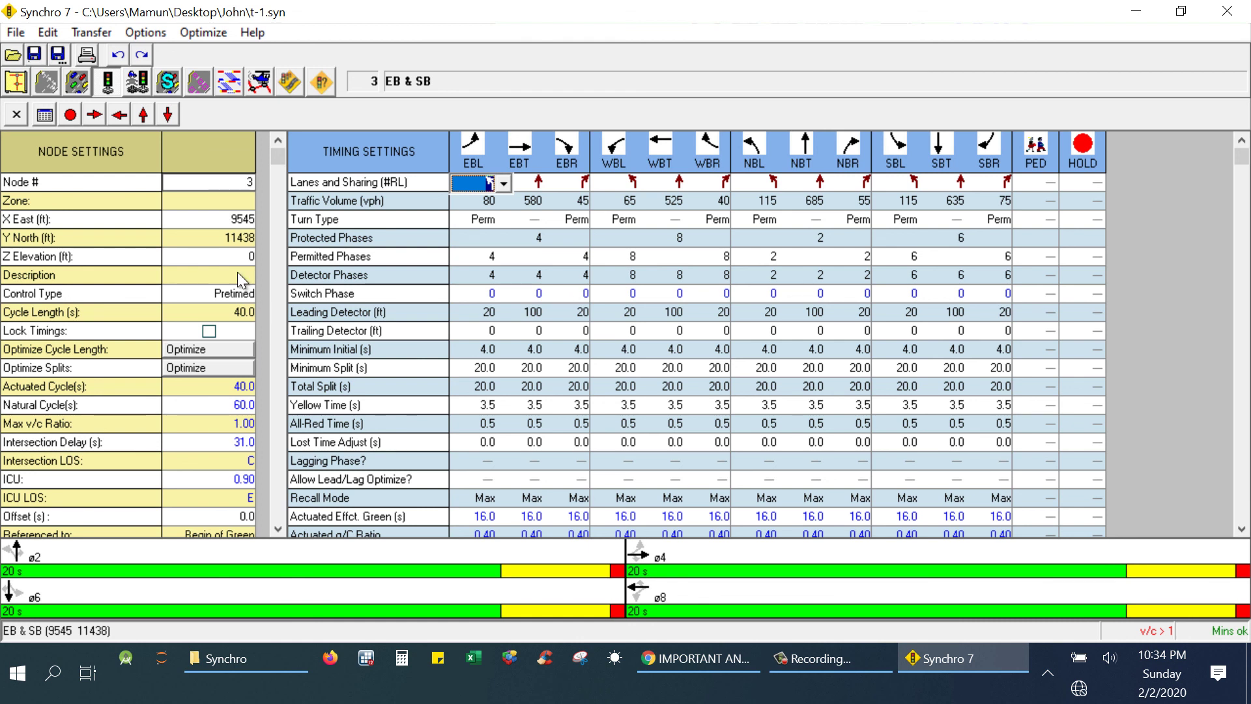
click(15, 116)
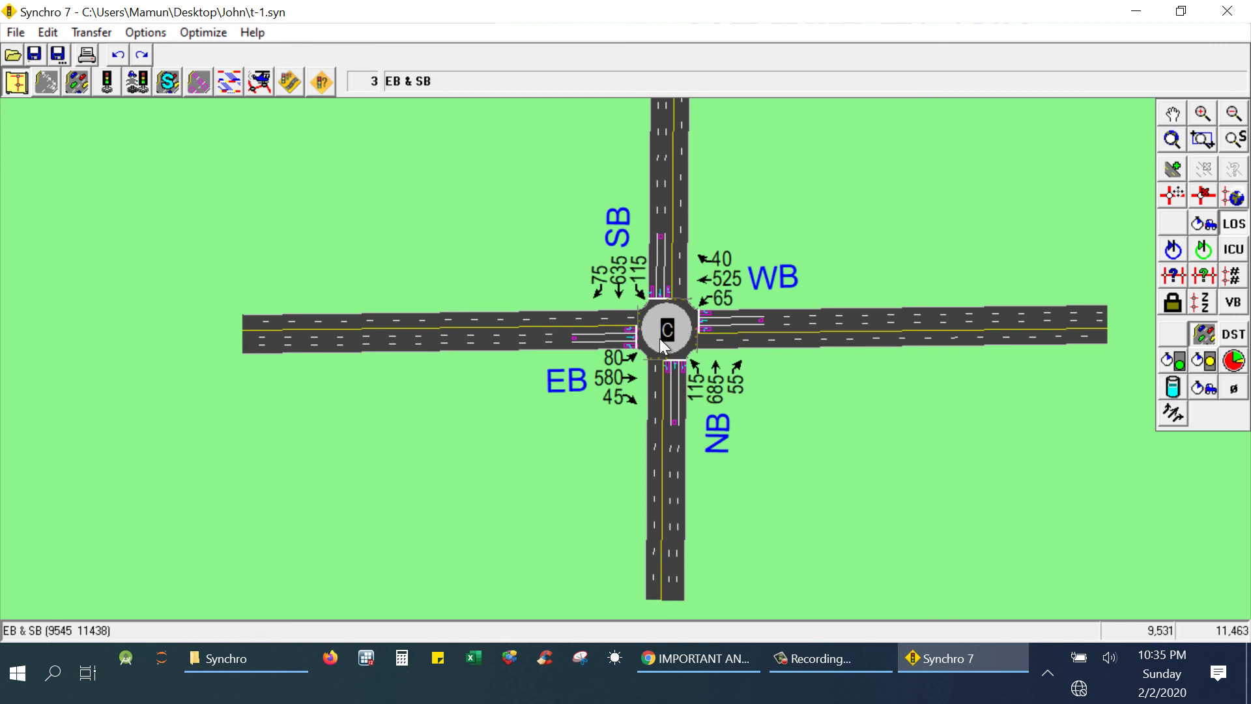